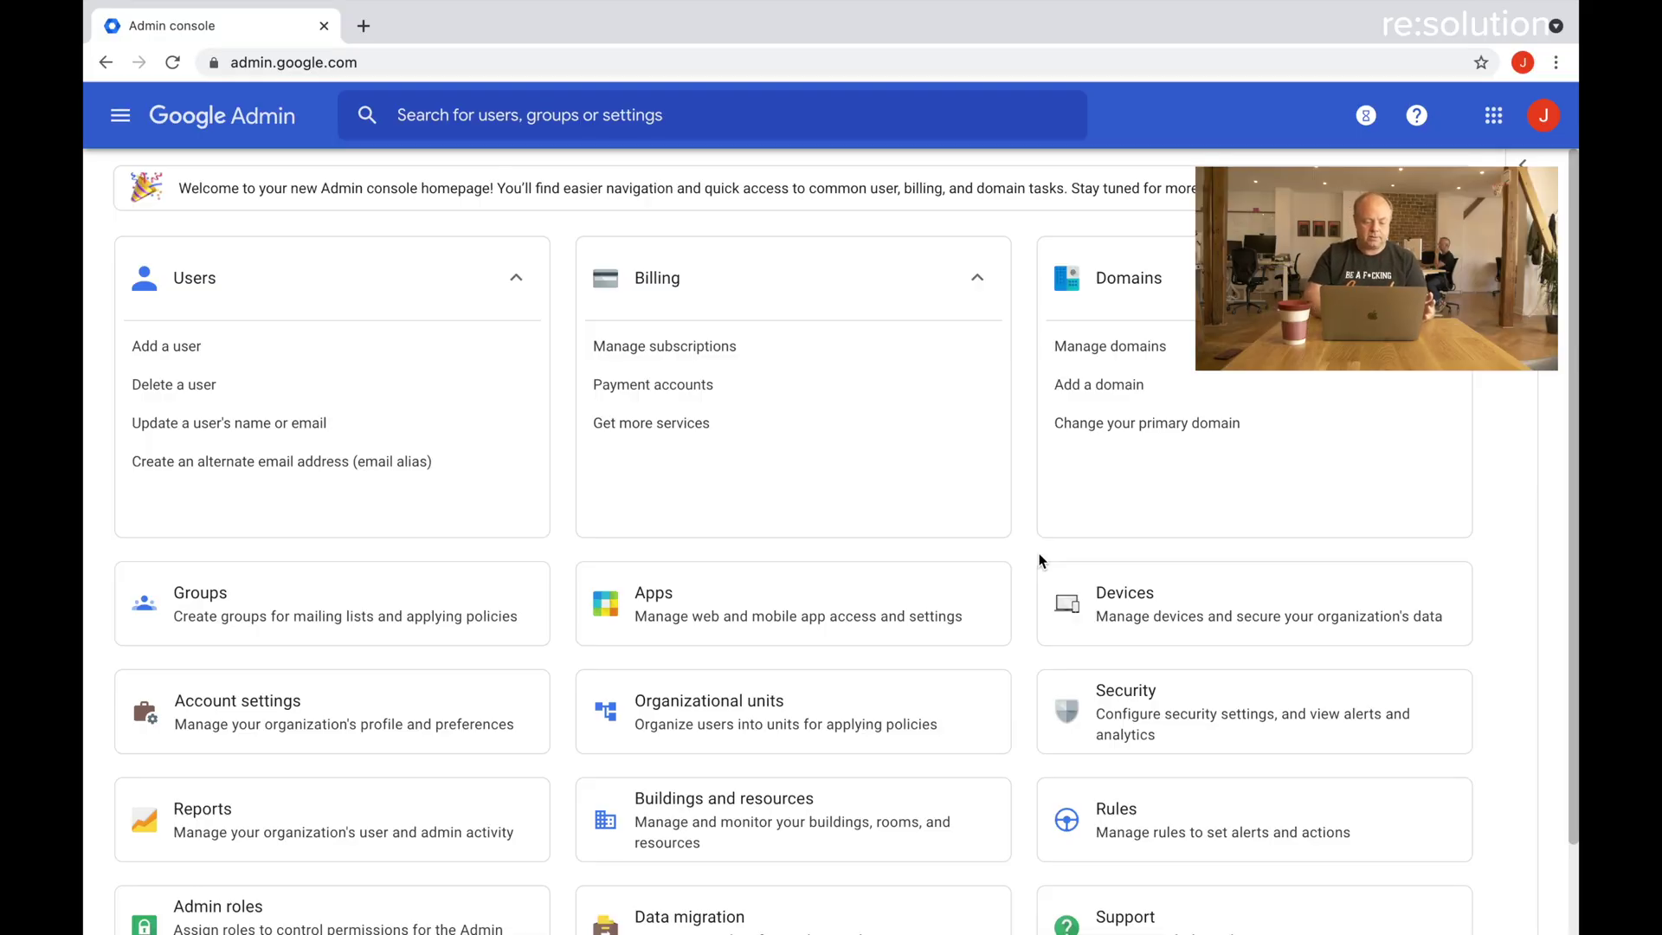
Step: Add a custom SAML app under Web and mobile apps and name it cr-demo-jia
click(850, 603)
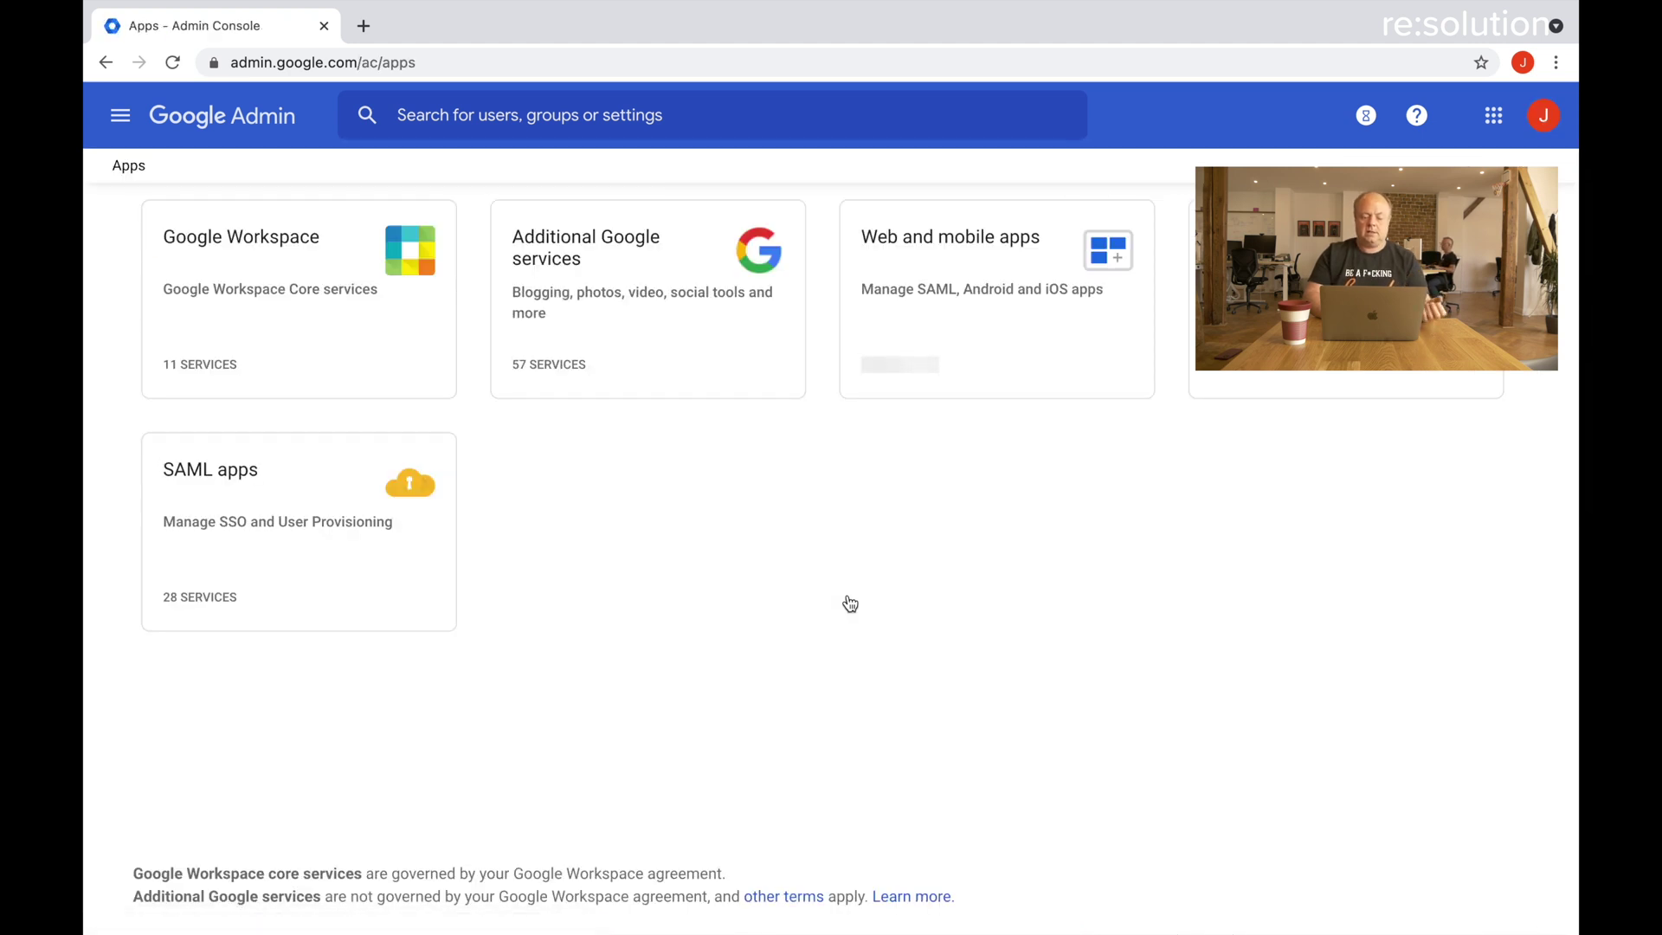
click(1018, 274)
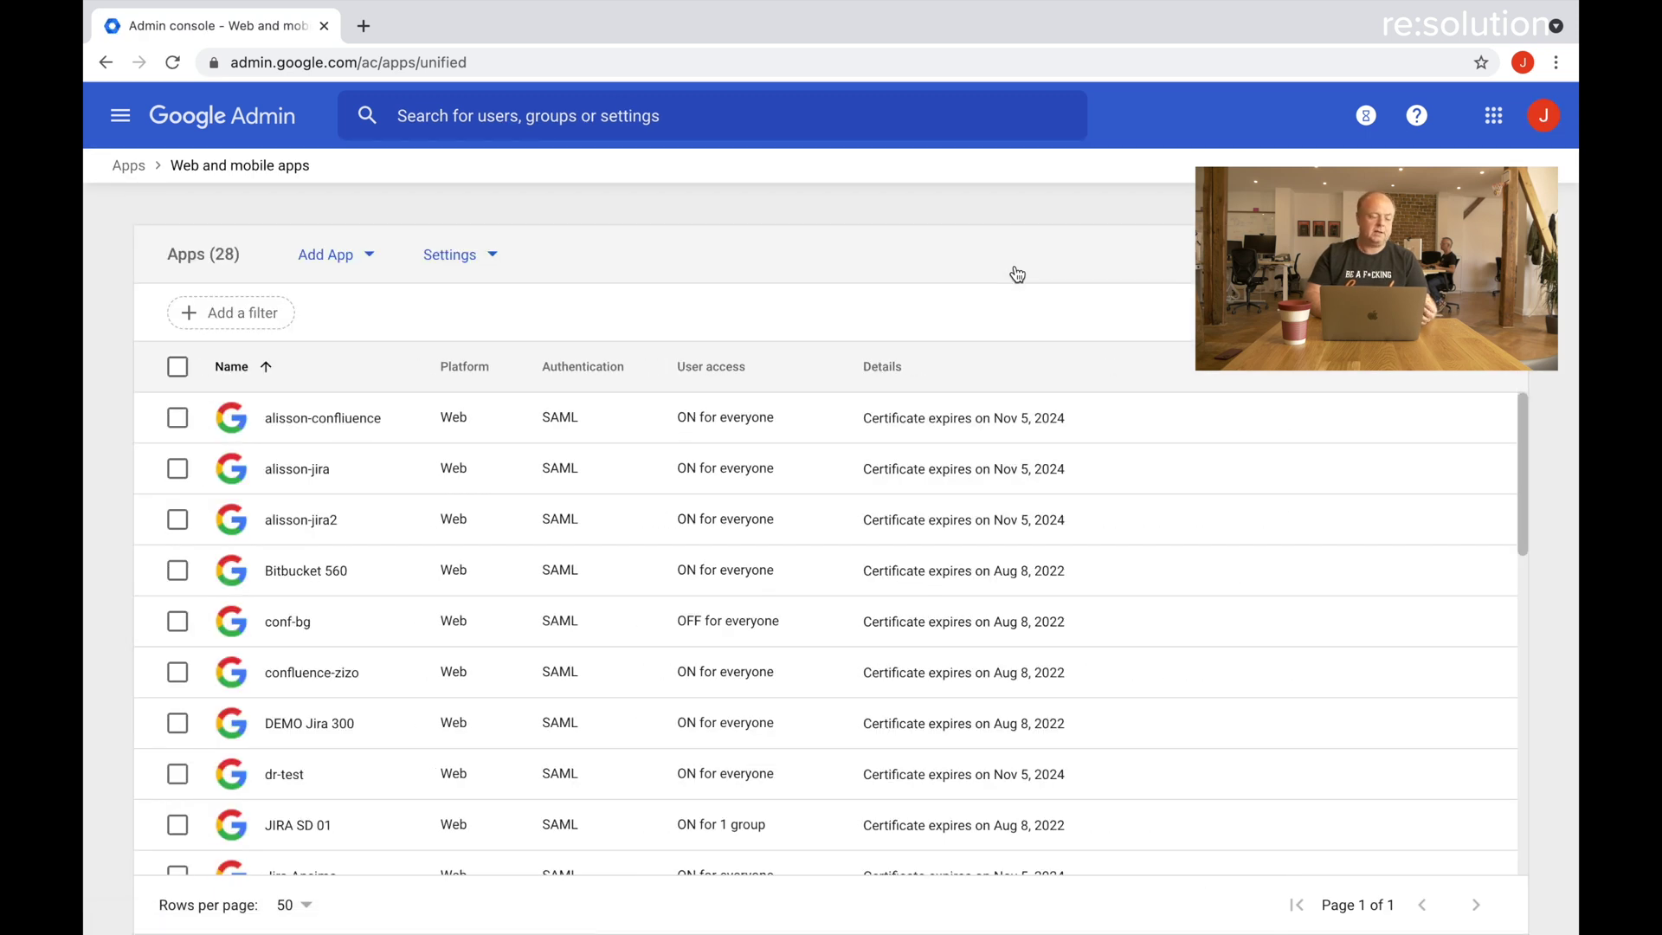
click(374, 257)
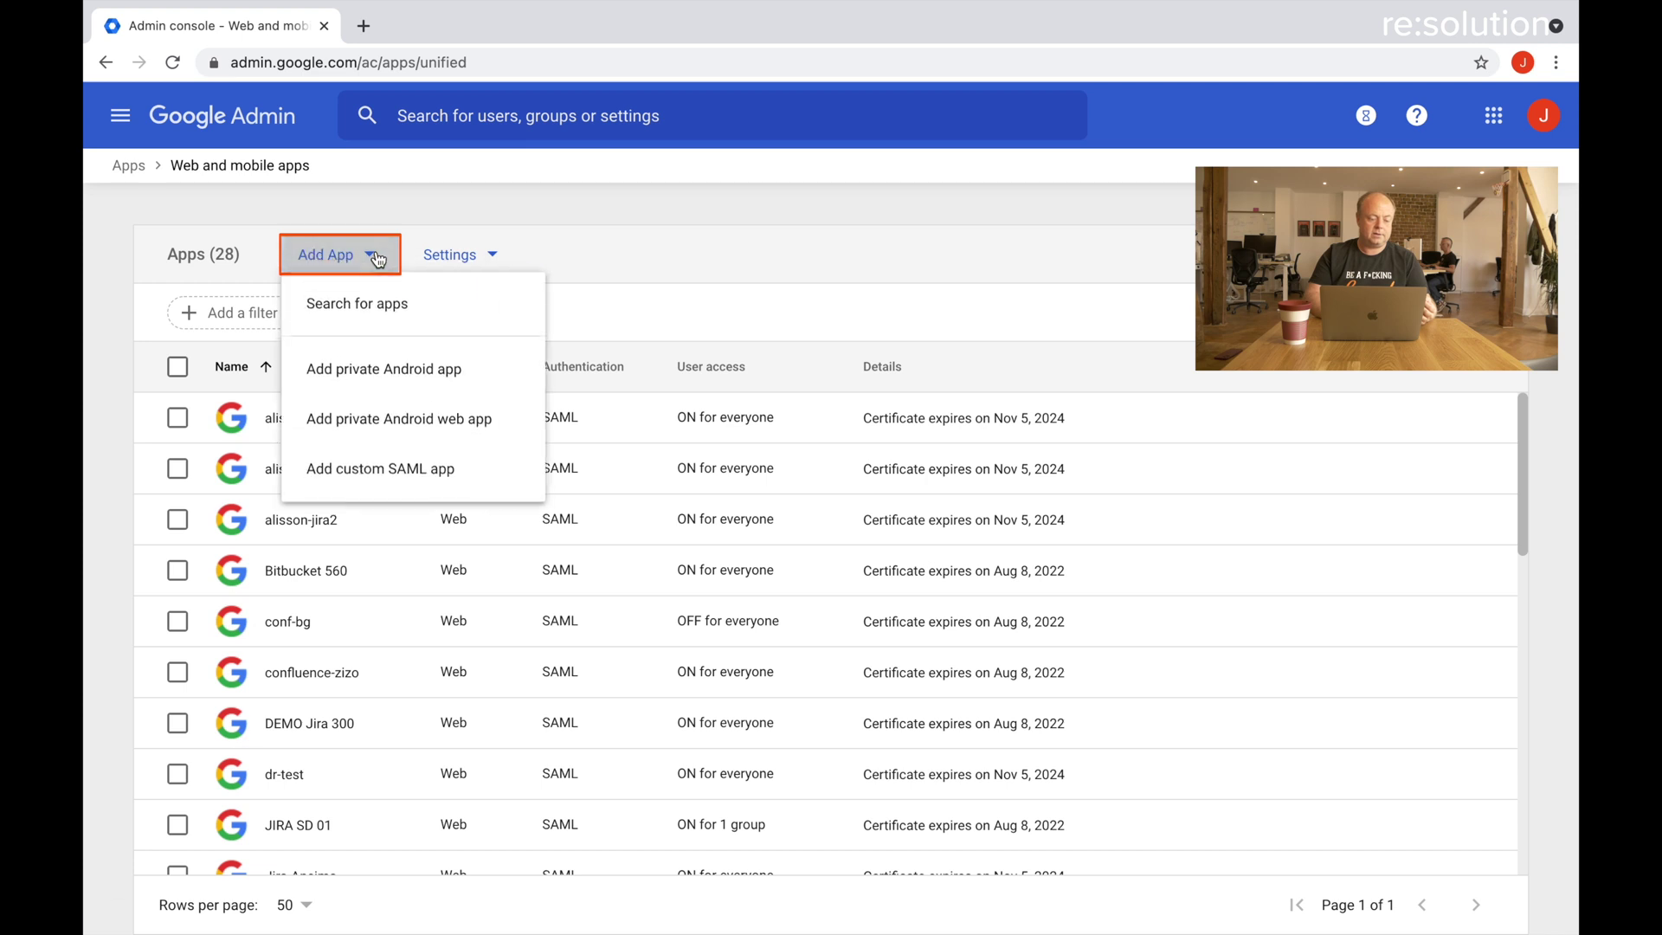
click(360, 464)
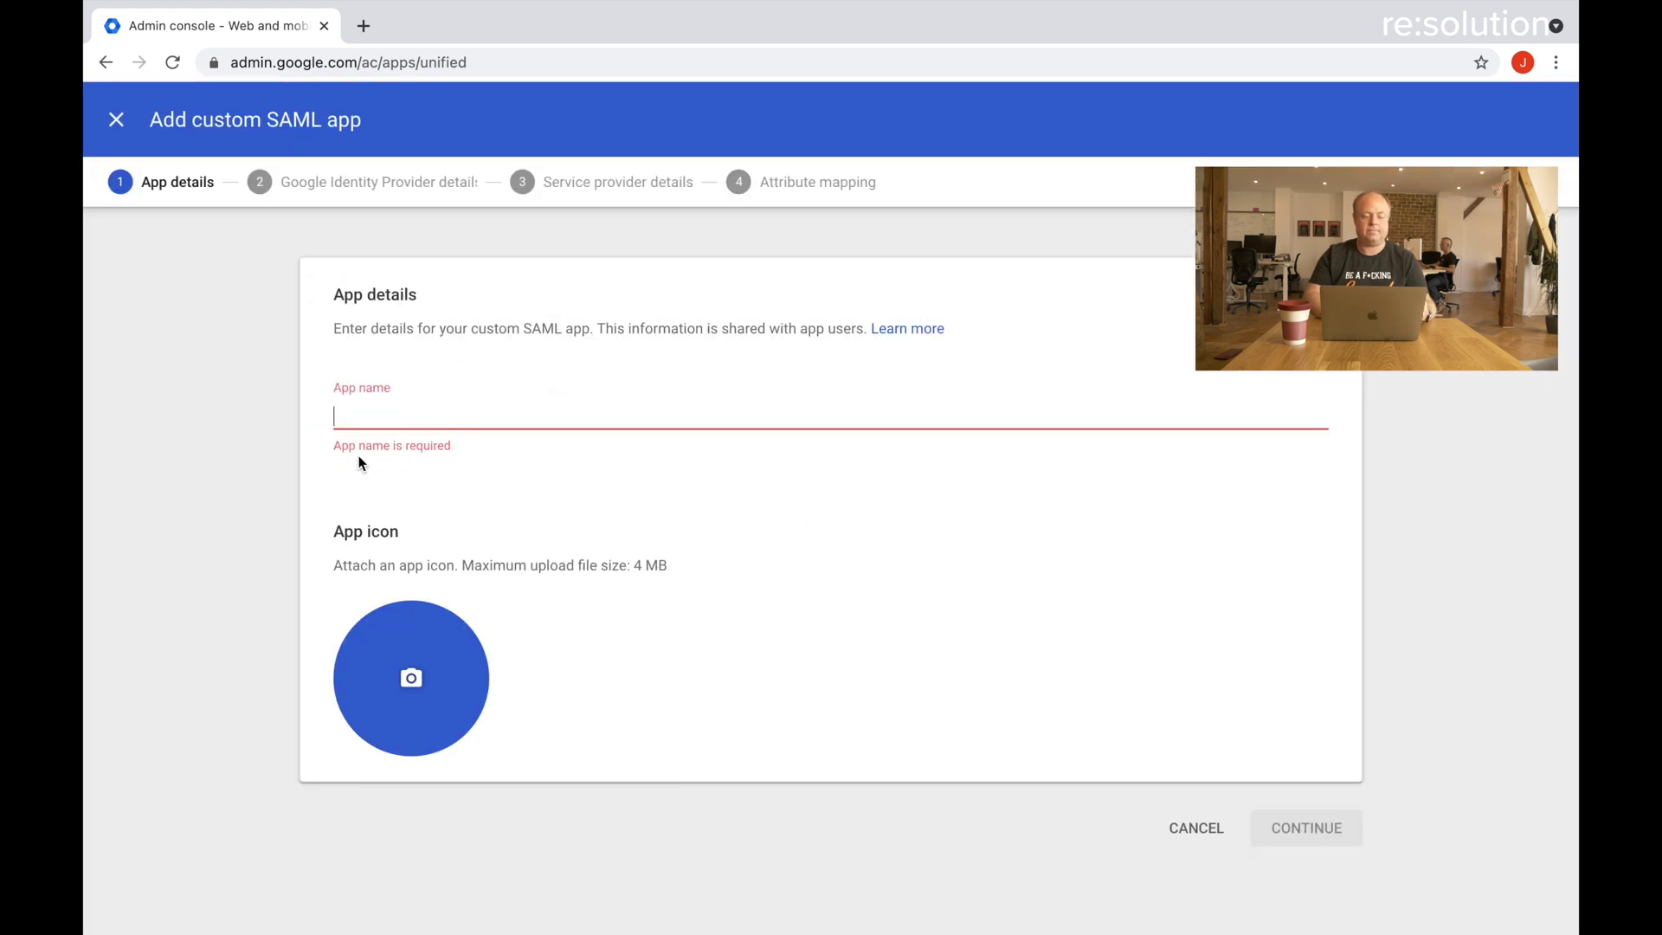
click(358, 456)
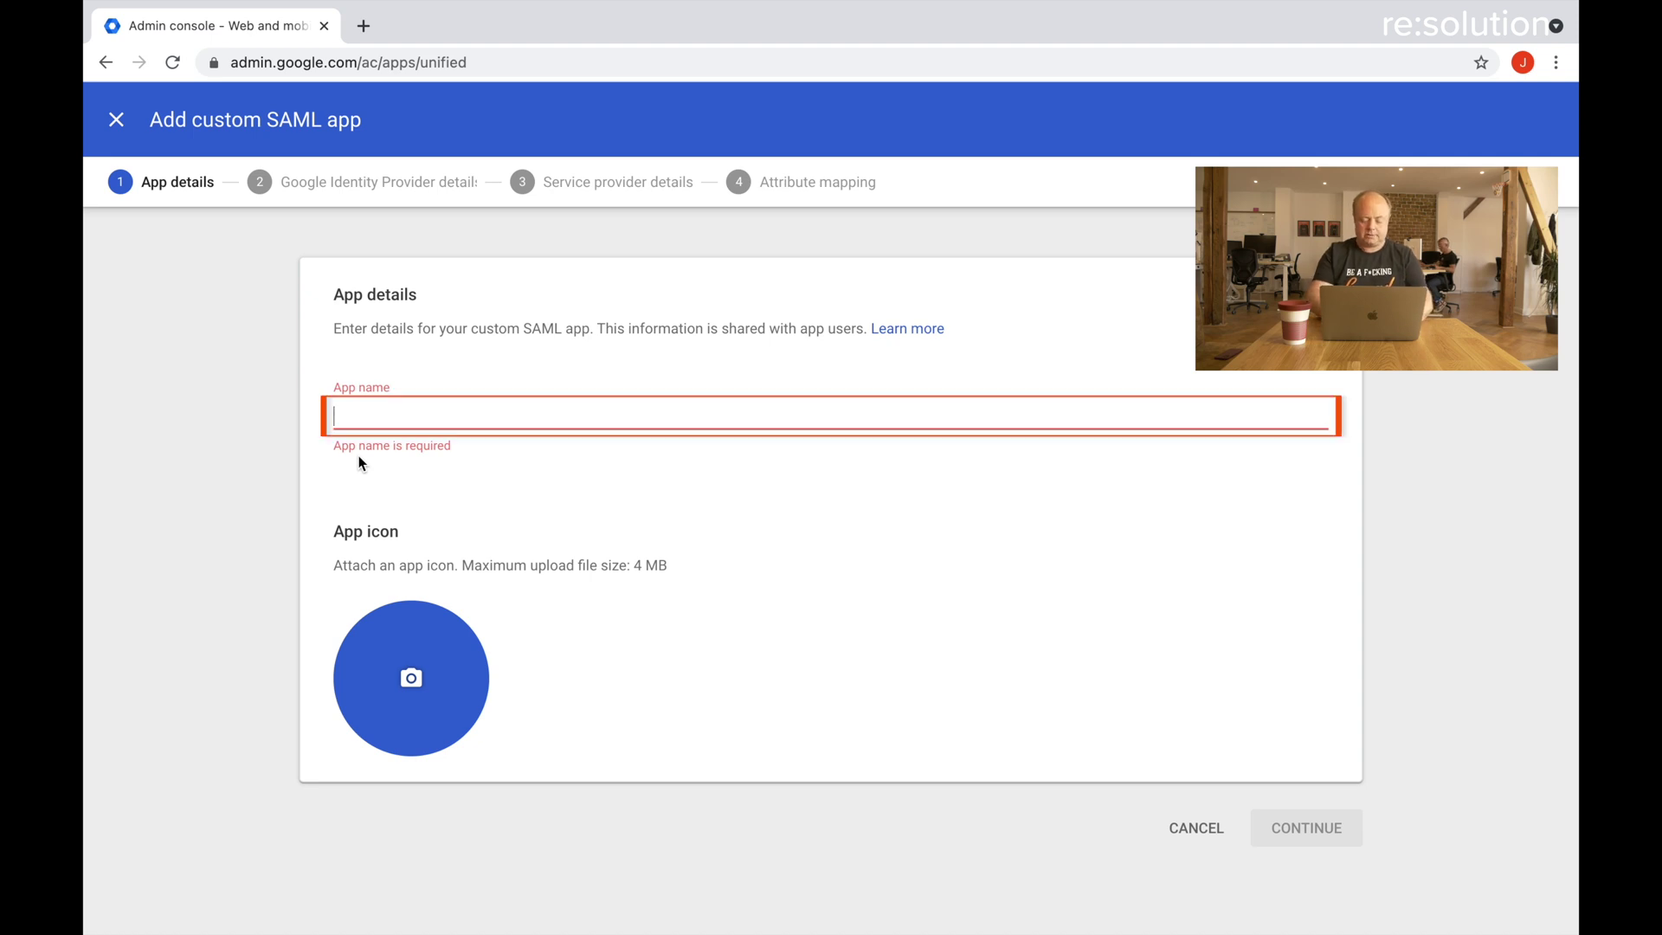
text(cr-demo)
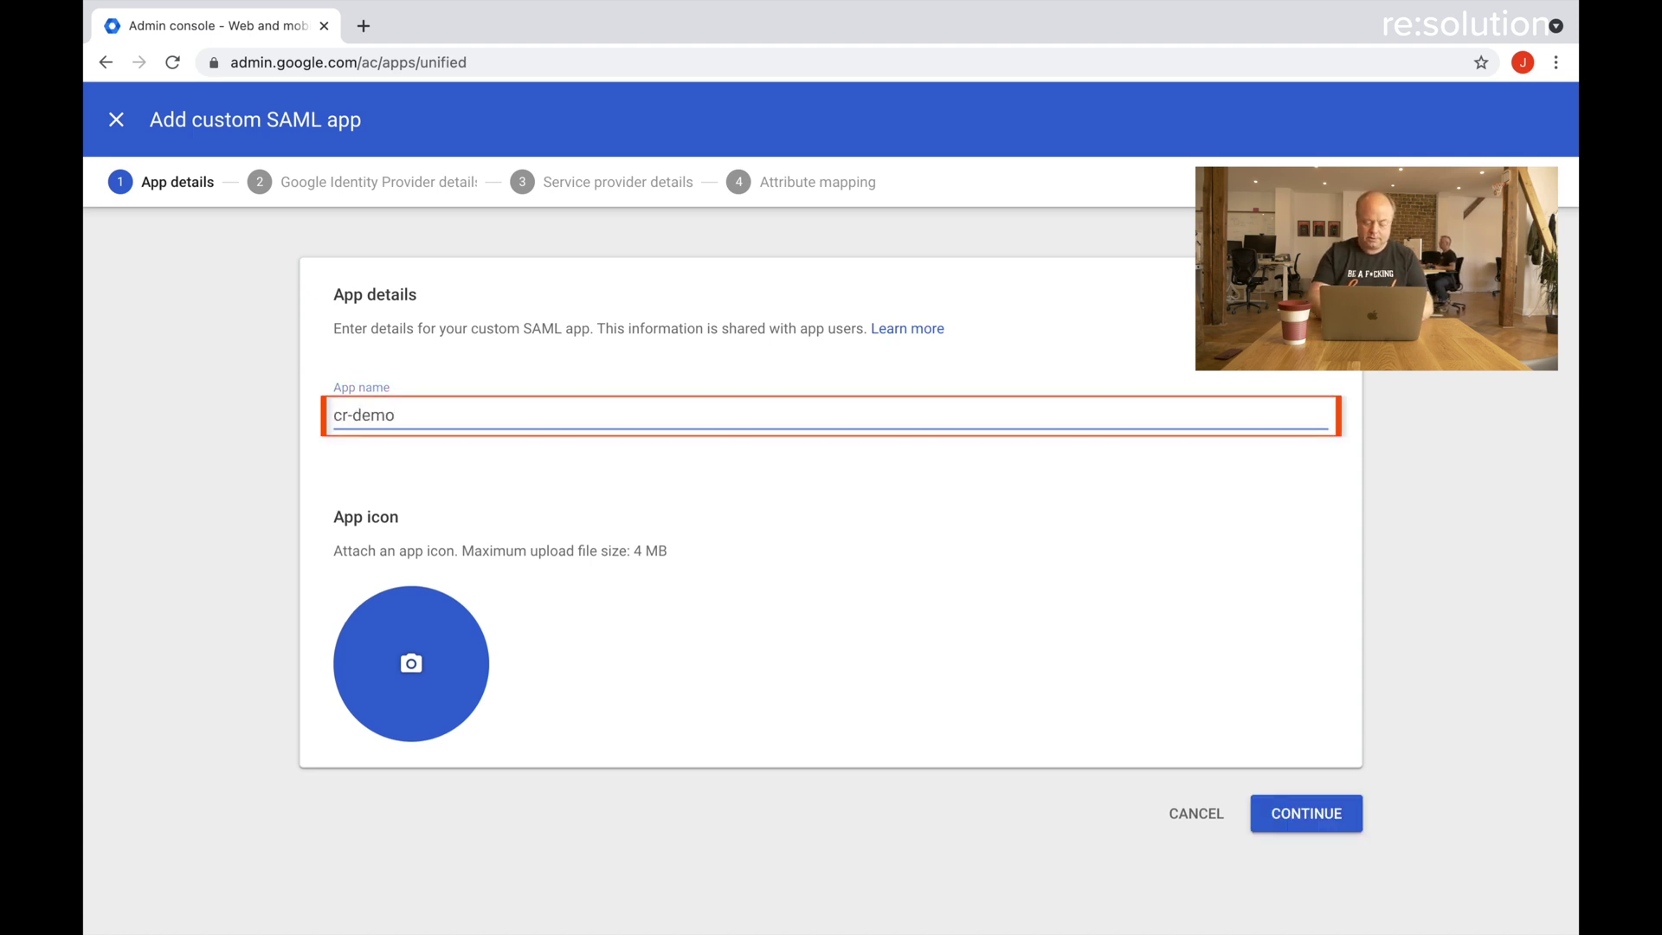
text(-jia)
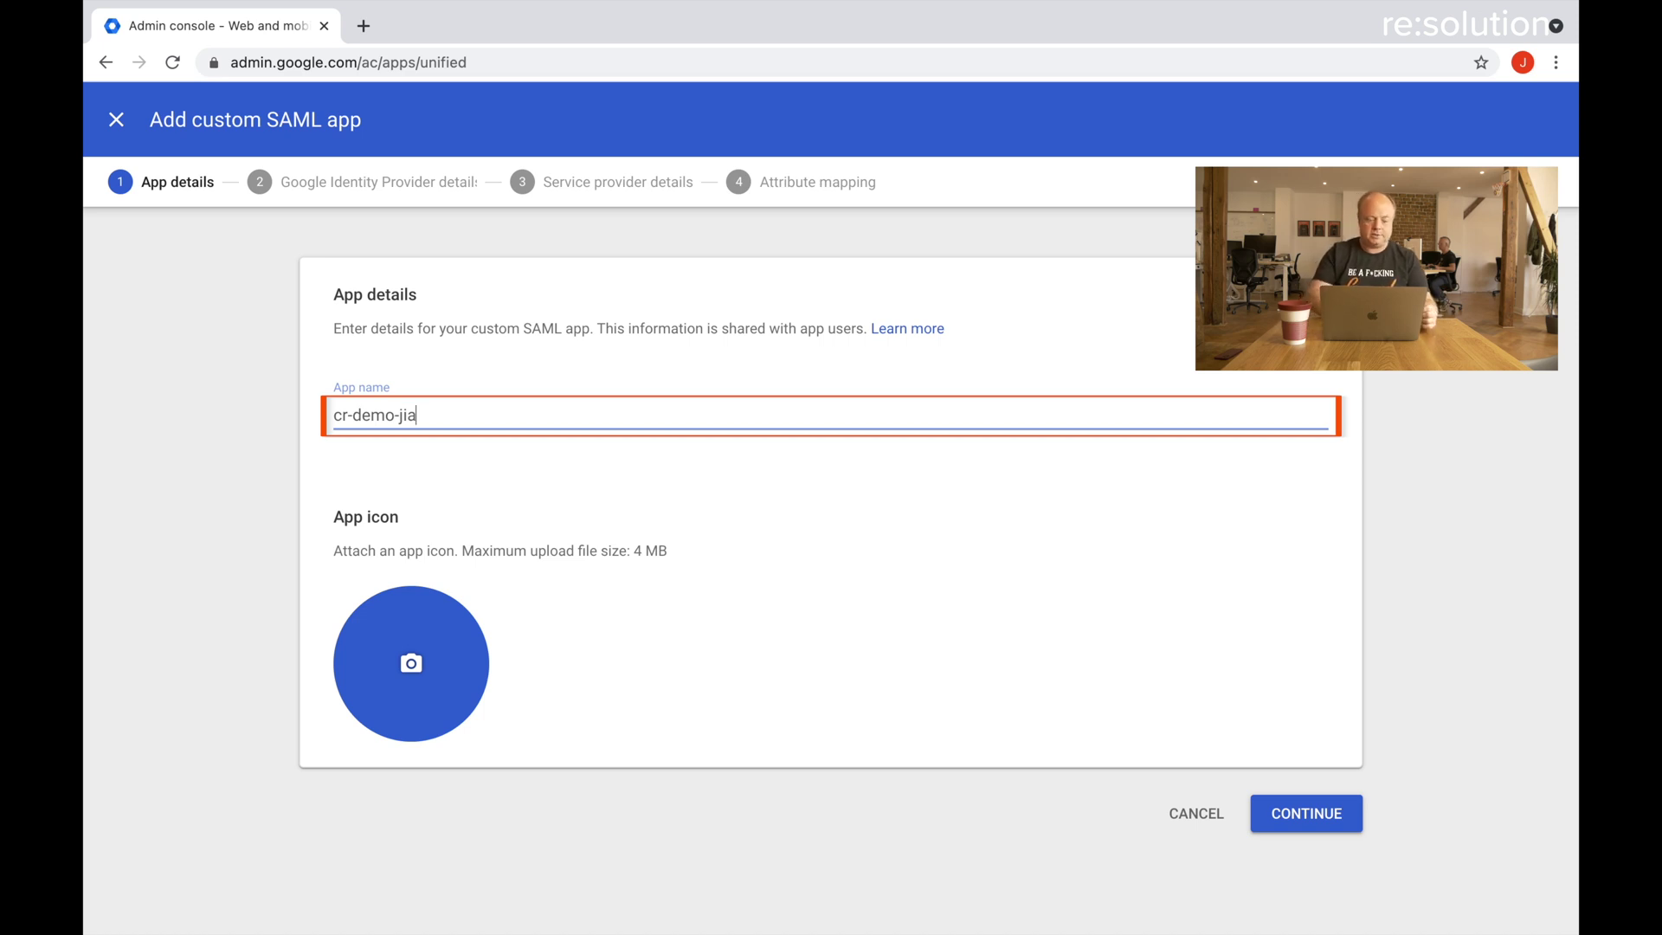
Step: Download the IdP metadata XML file from the Google Identity Provider details step
click(1338, 817)
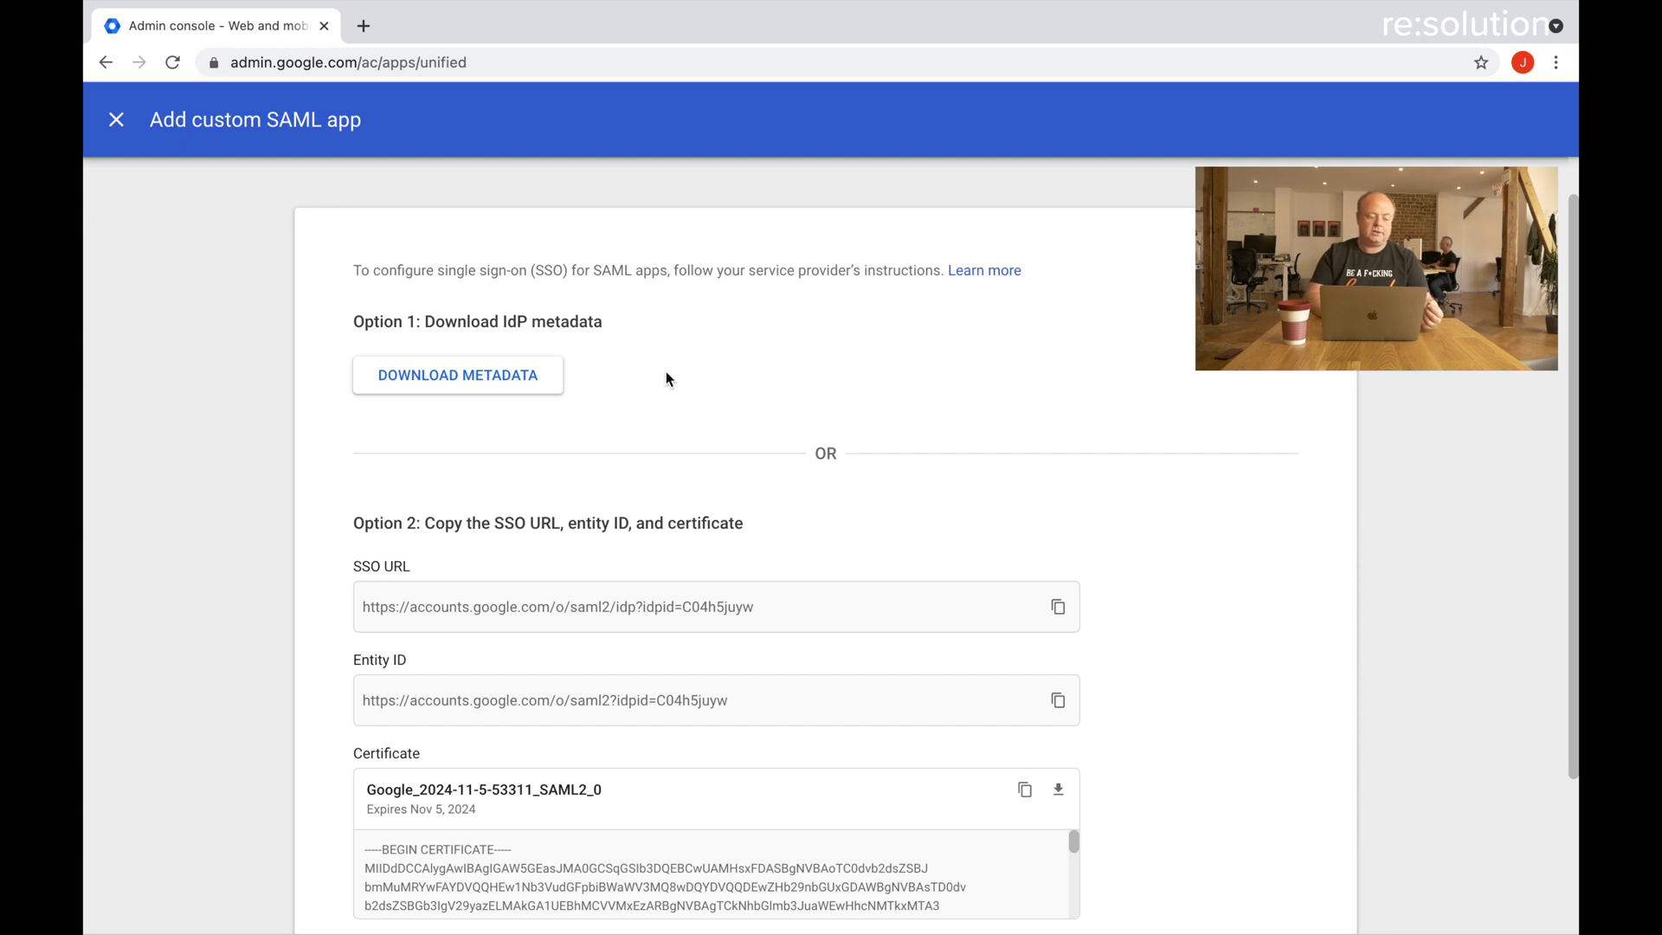
click(526, 378)
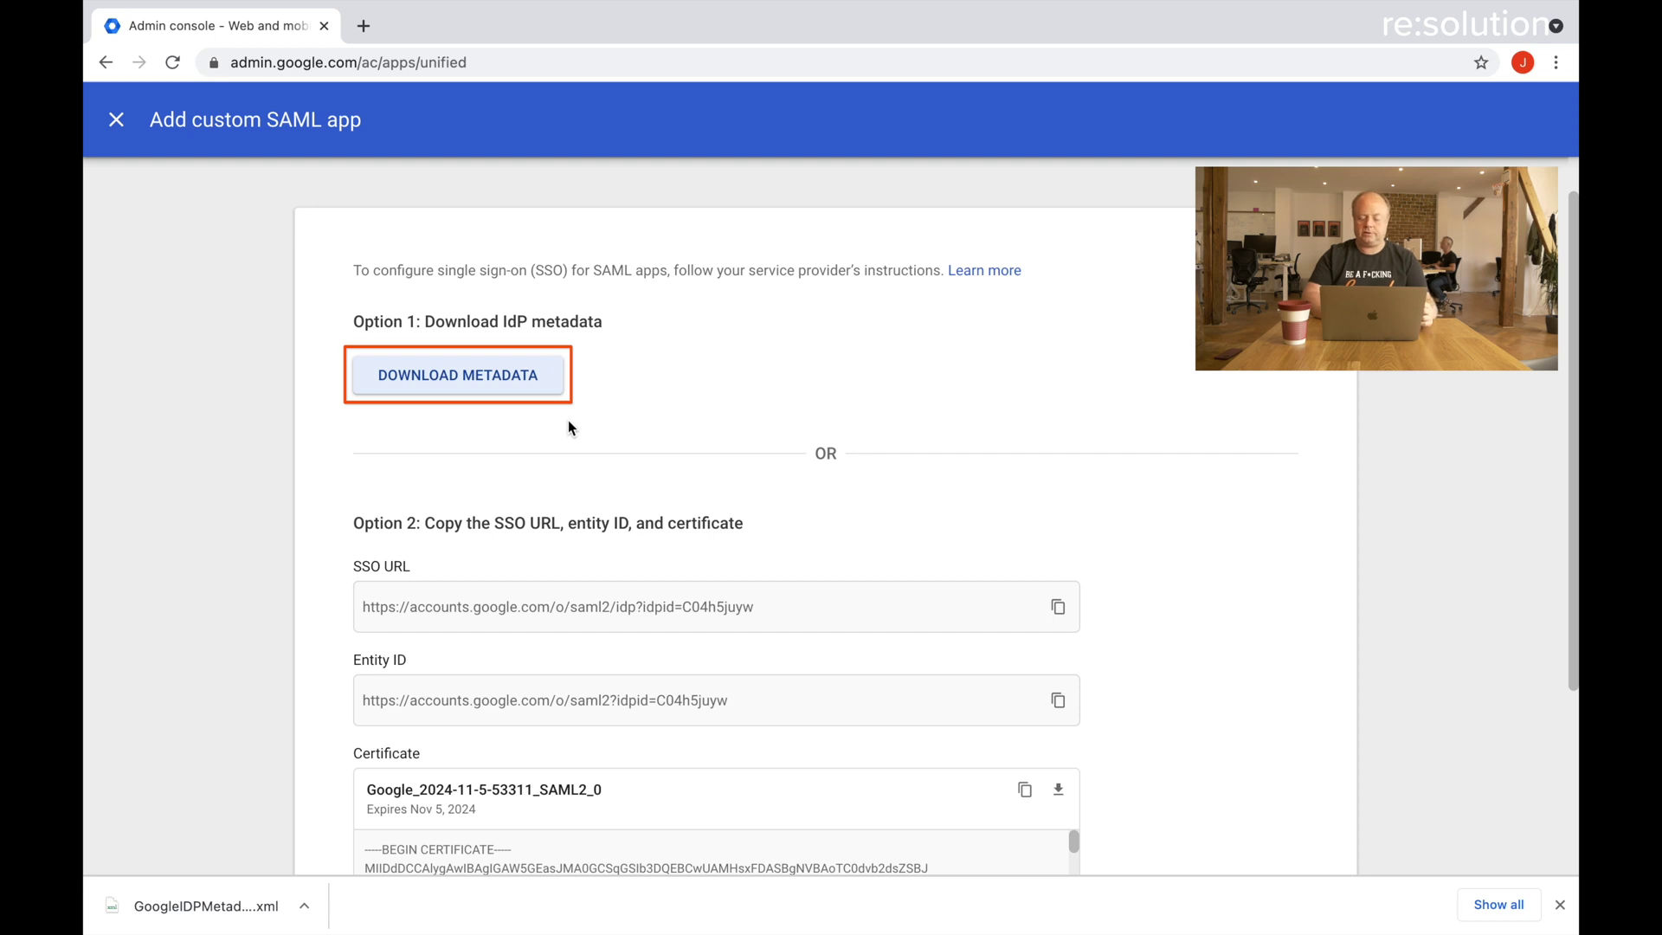
click(1560, 904)
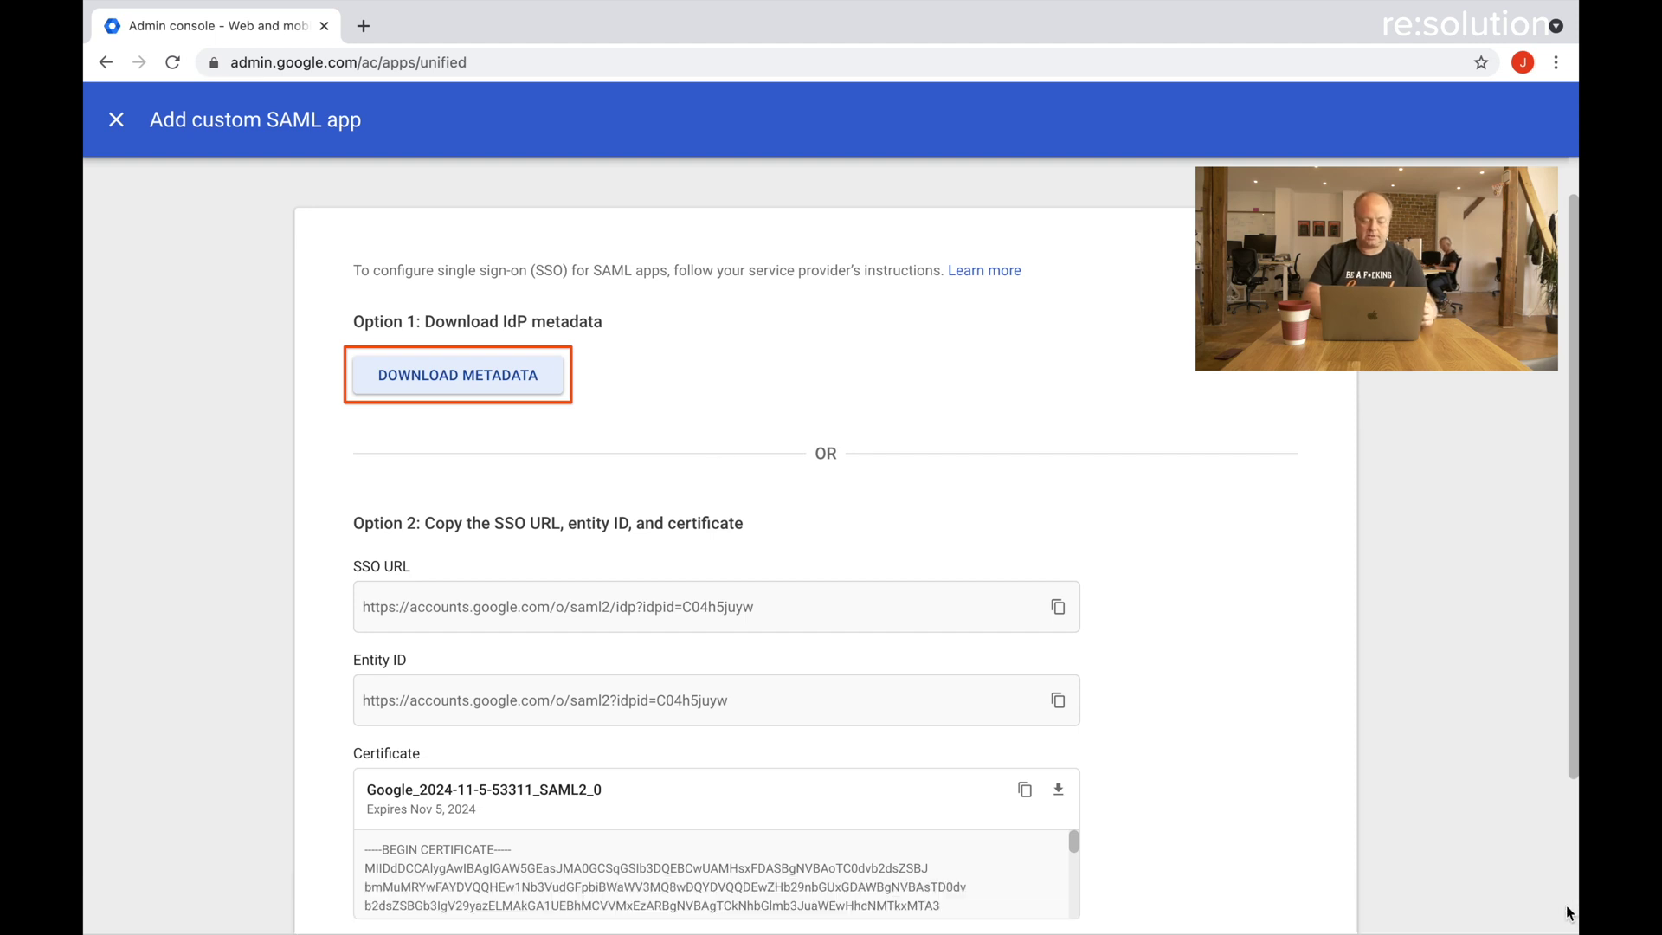
scroll(1338, 797, down, 3)
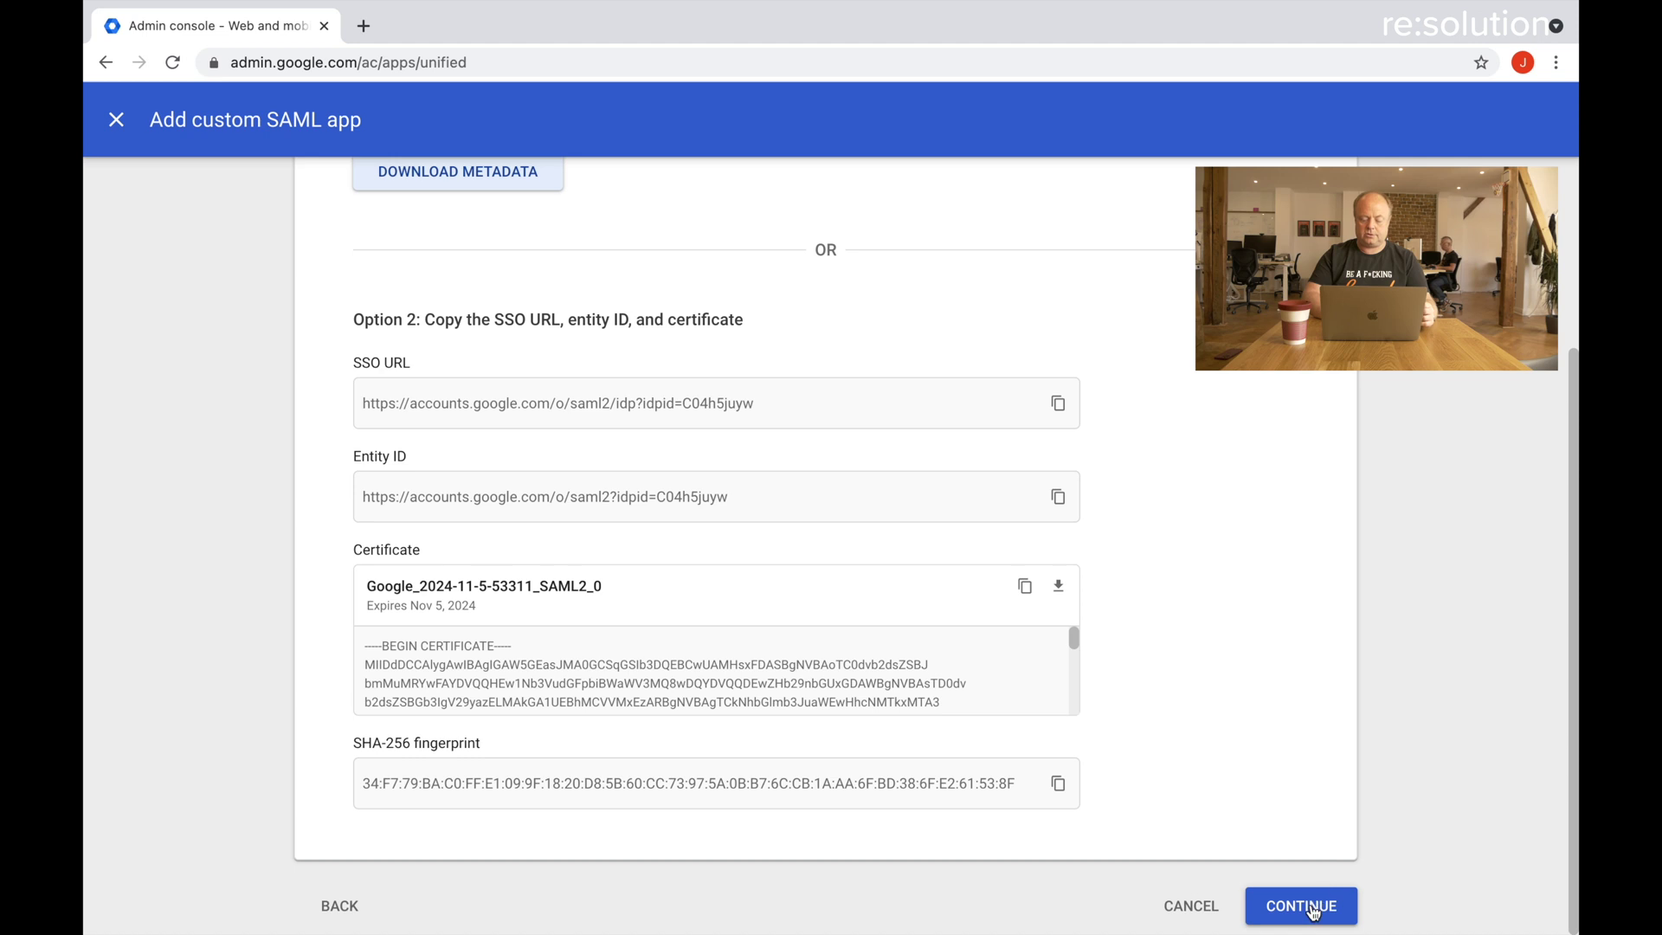
click(1312, 910)
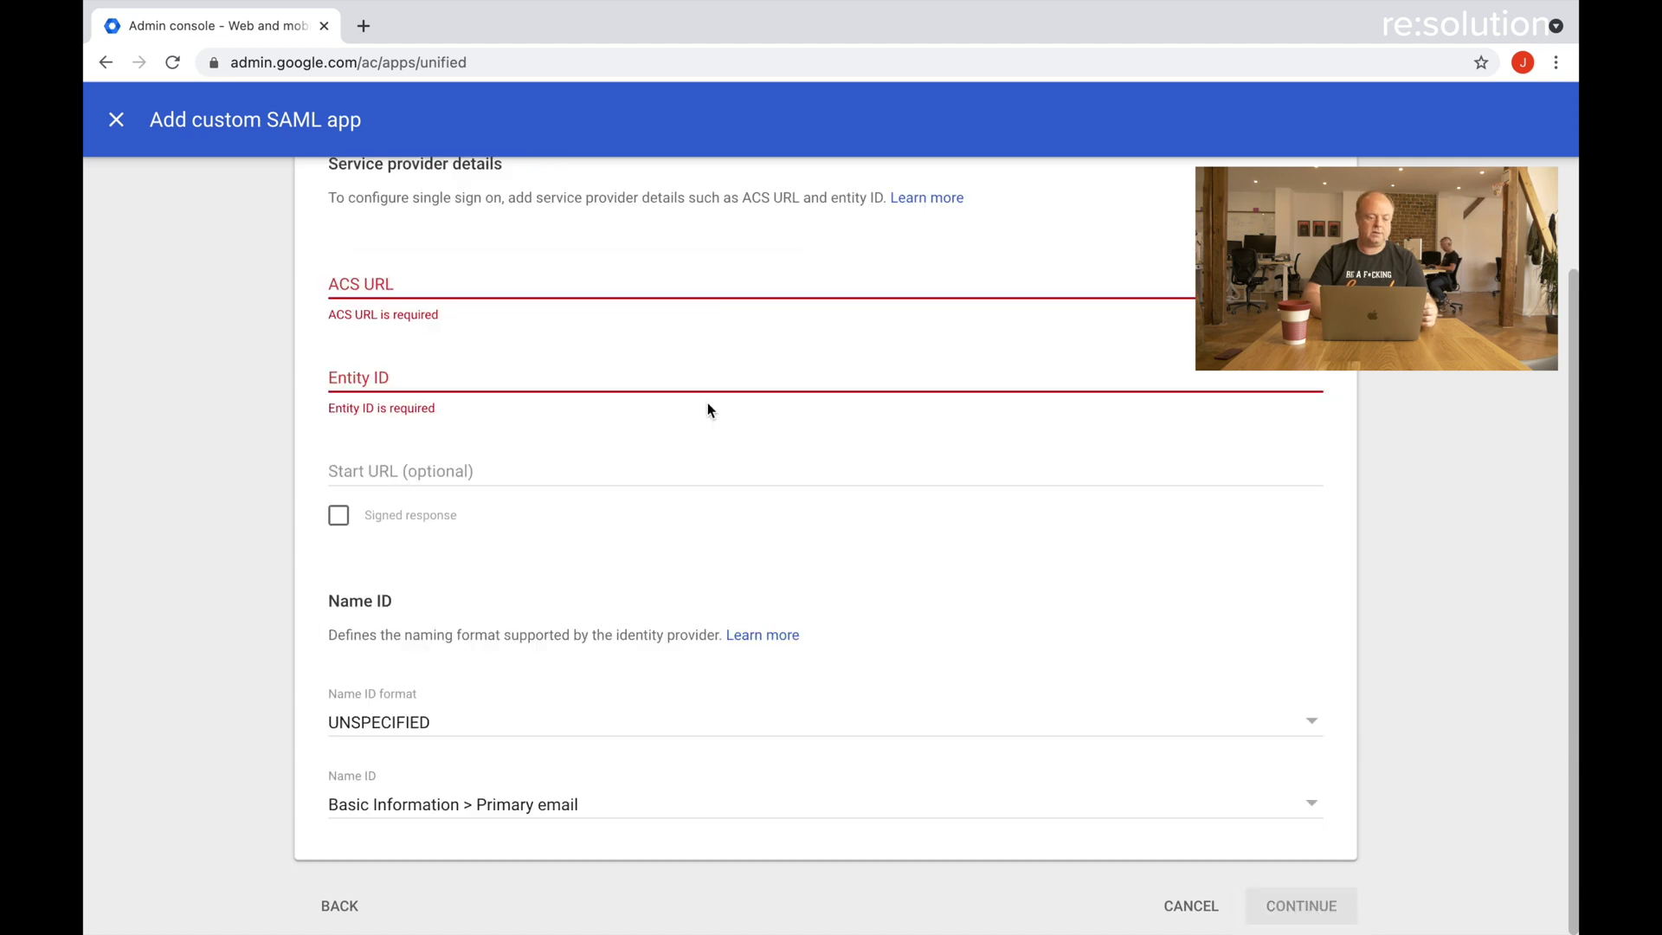
scroll(651, 322, up, 1)
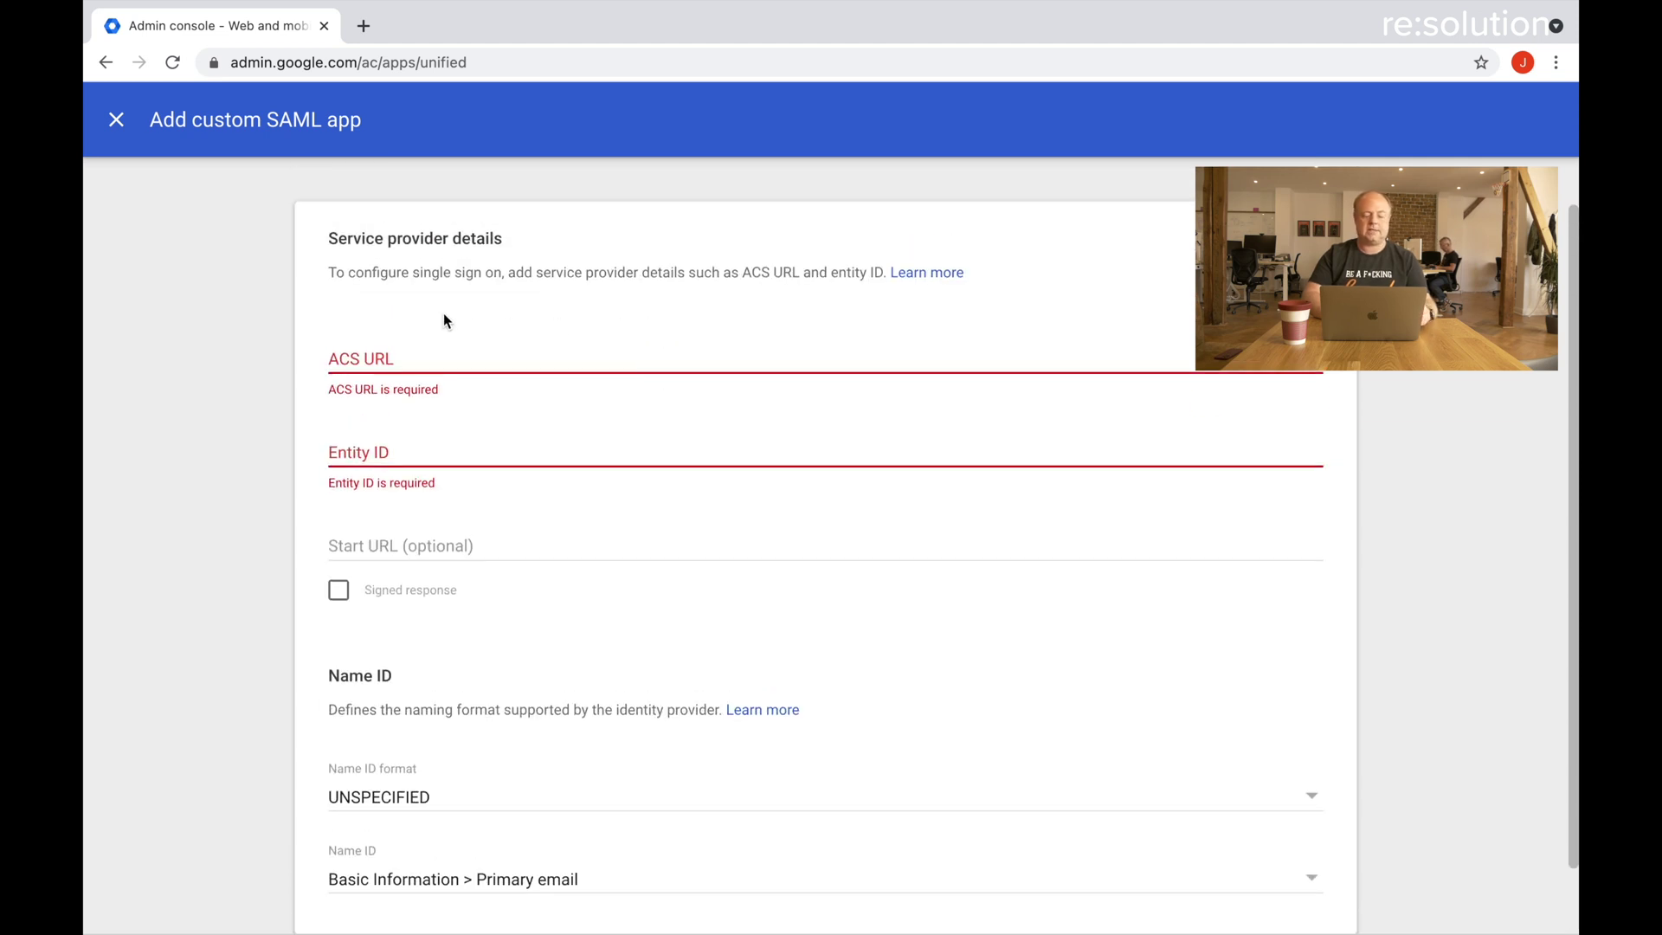
click(396, 356)
text(https://cr-demo-jsm.klab.resolution.de/plugins/servlet/samlsso)
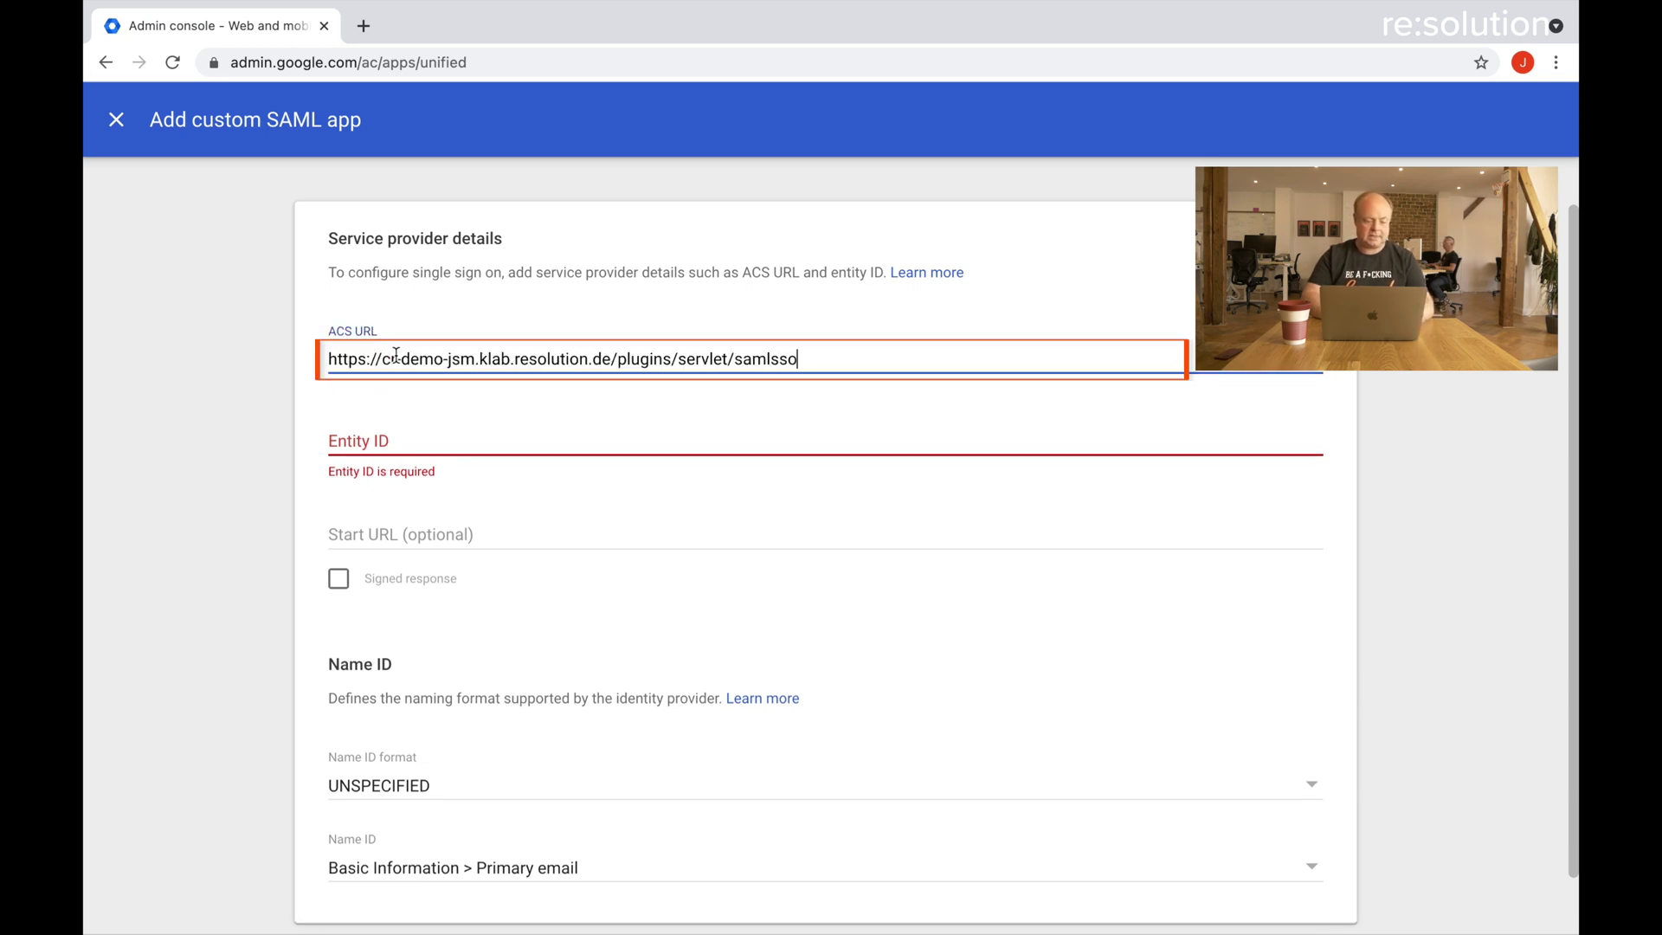
click(381, 432)
text(https://cr-demo-jsm.klab.resolution.de/plugins/servlet/samlsso)
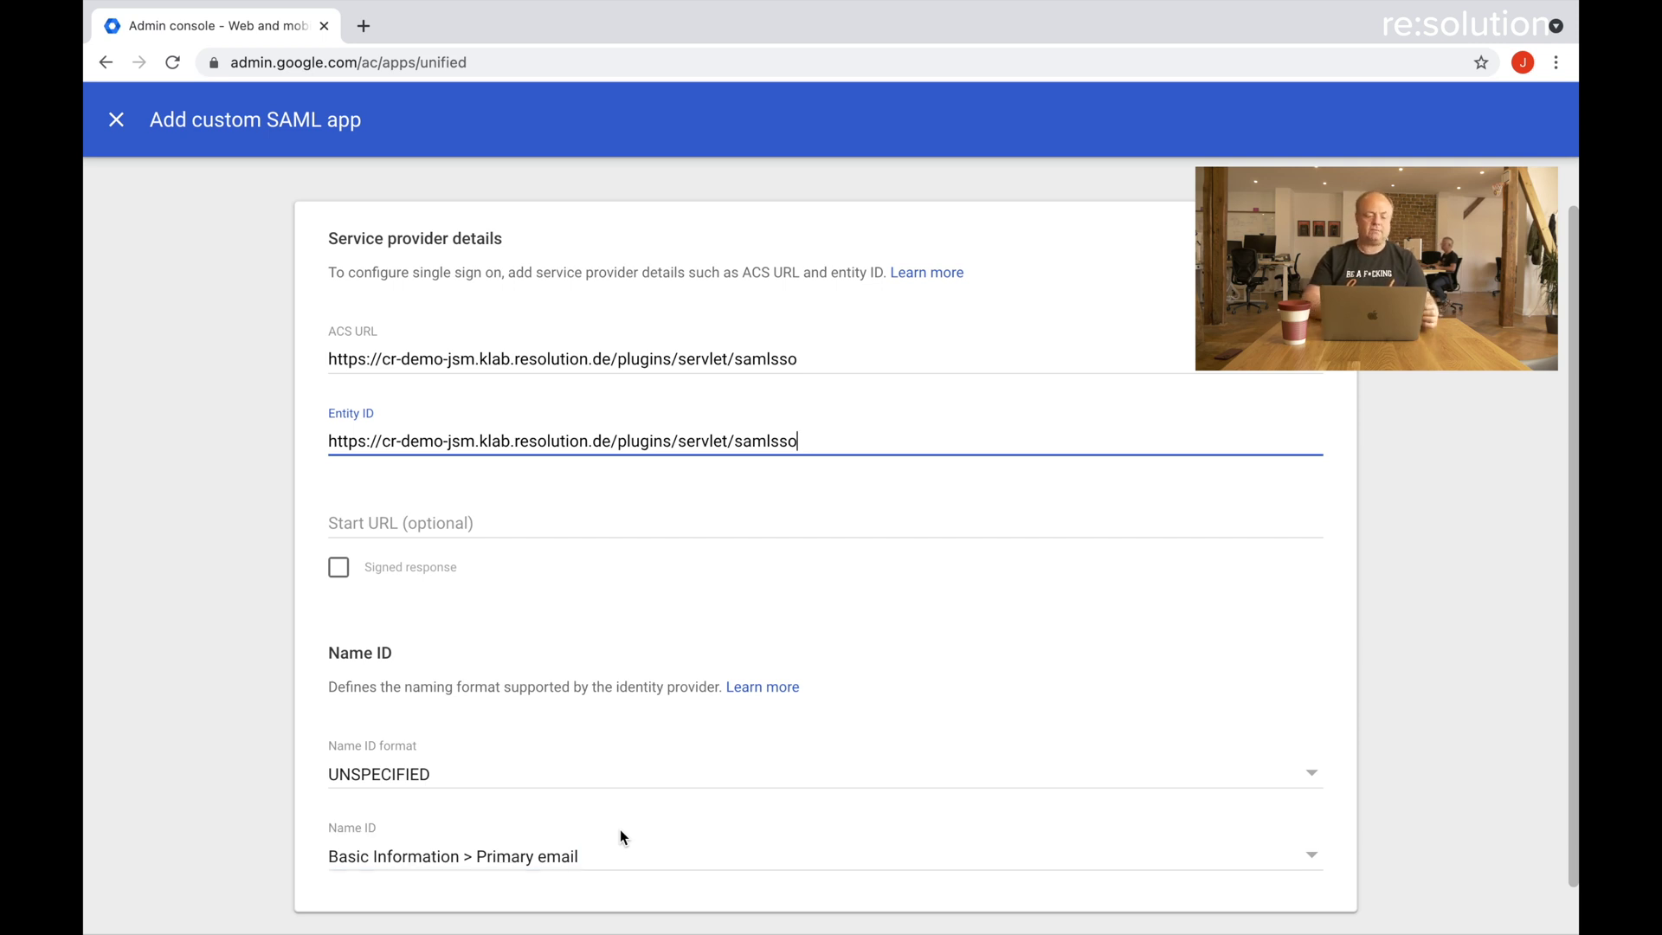
scroll(1434, 803, down, 1)
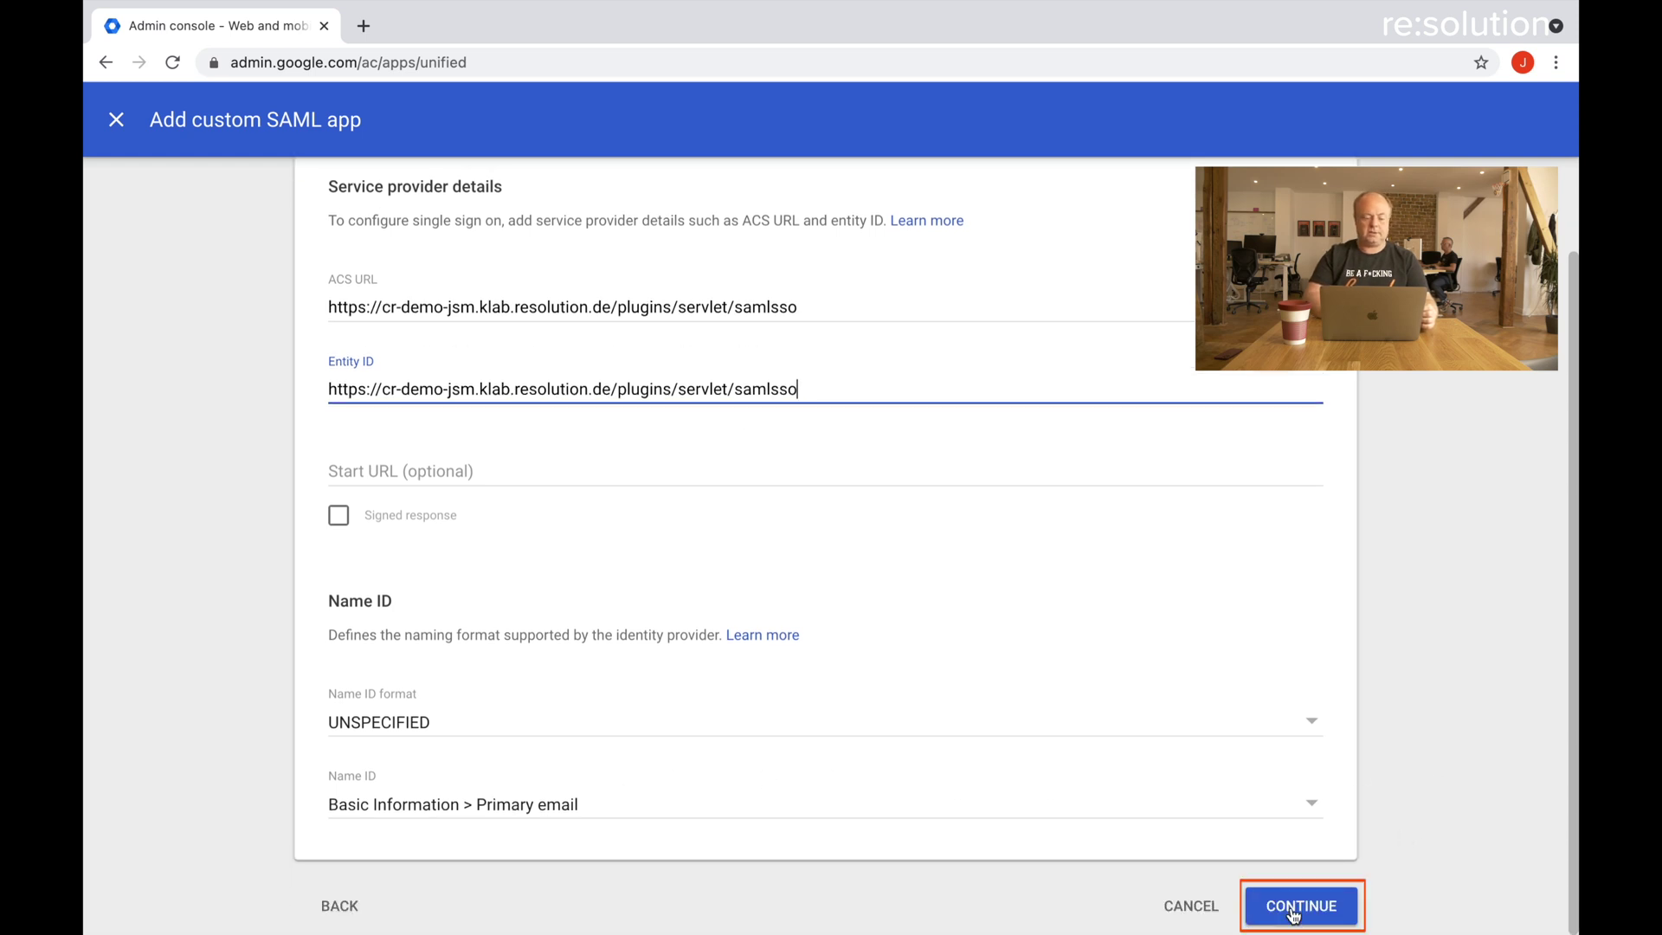
Step: Skip attribute mapping and finish creating the cr-demo-jia app
click(1294, 909)
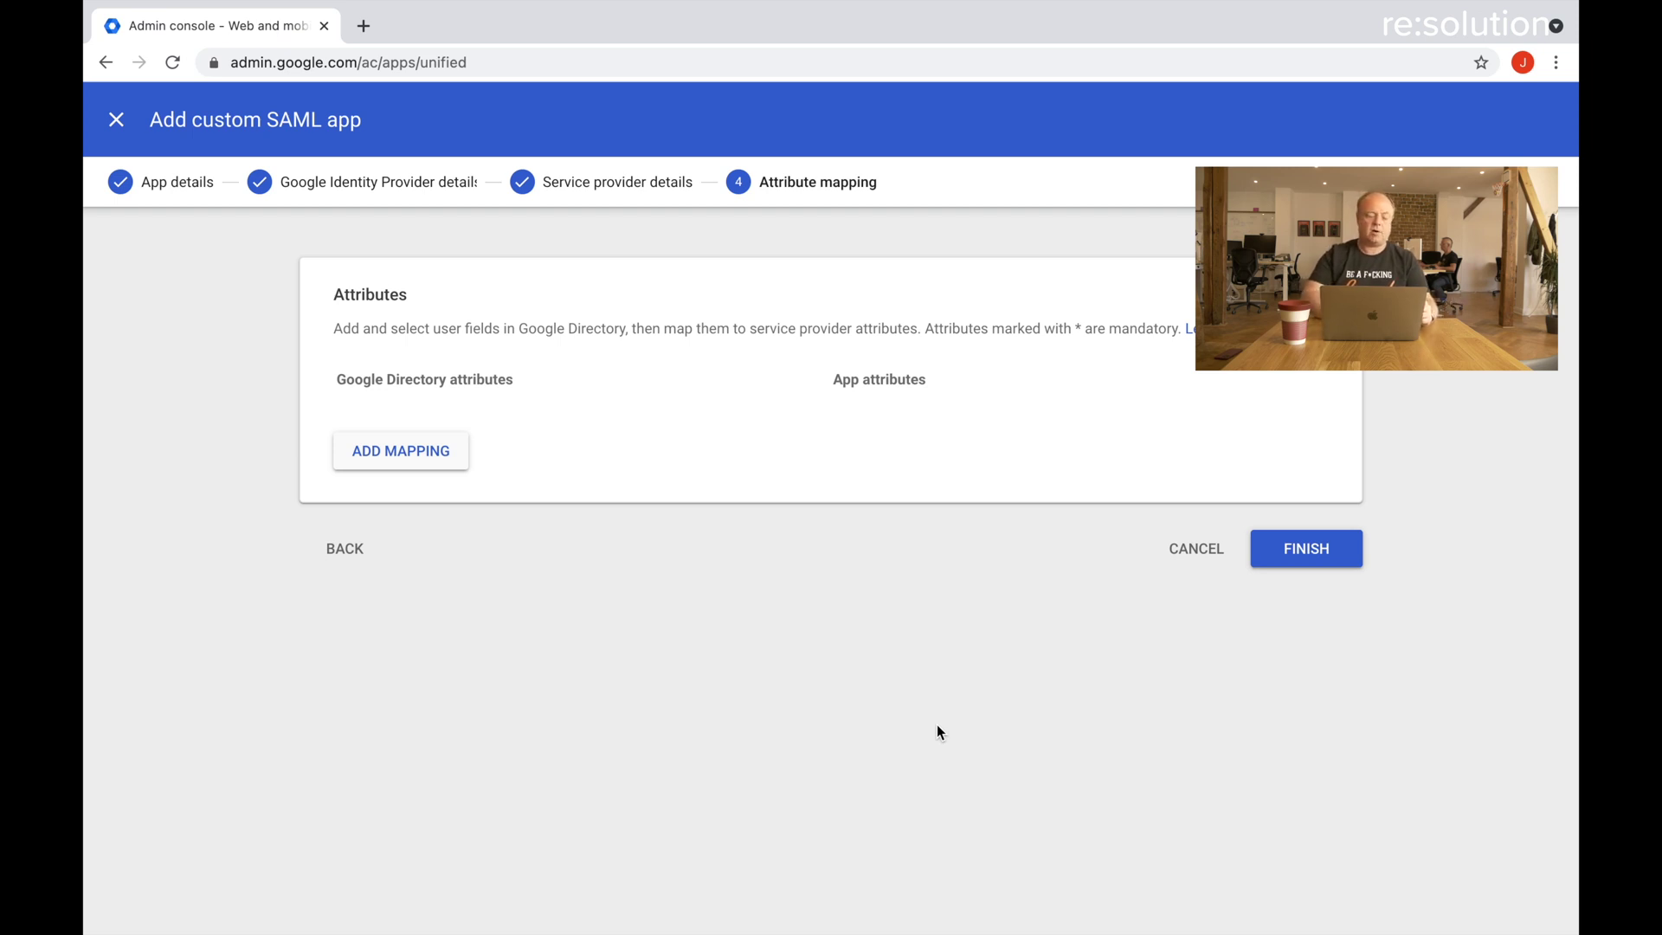
click(1307, 554)
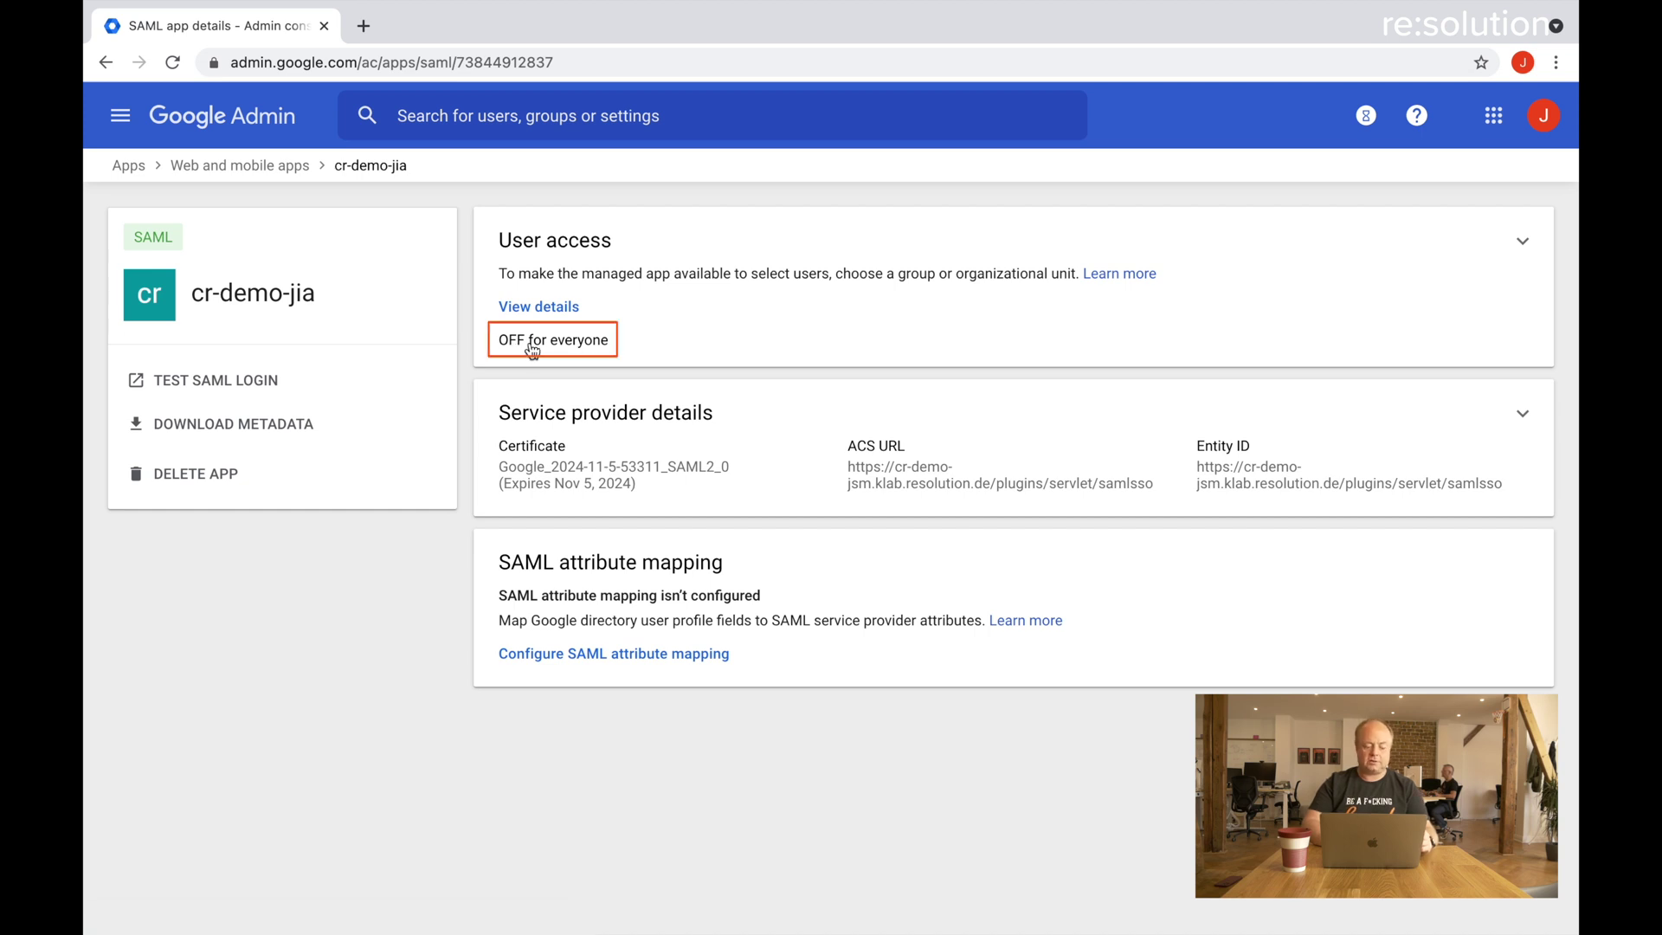
Step: Set the cr-demo-jia service status to ON for everyone and save it
click(1524, 245)
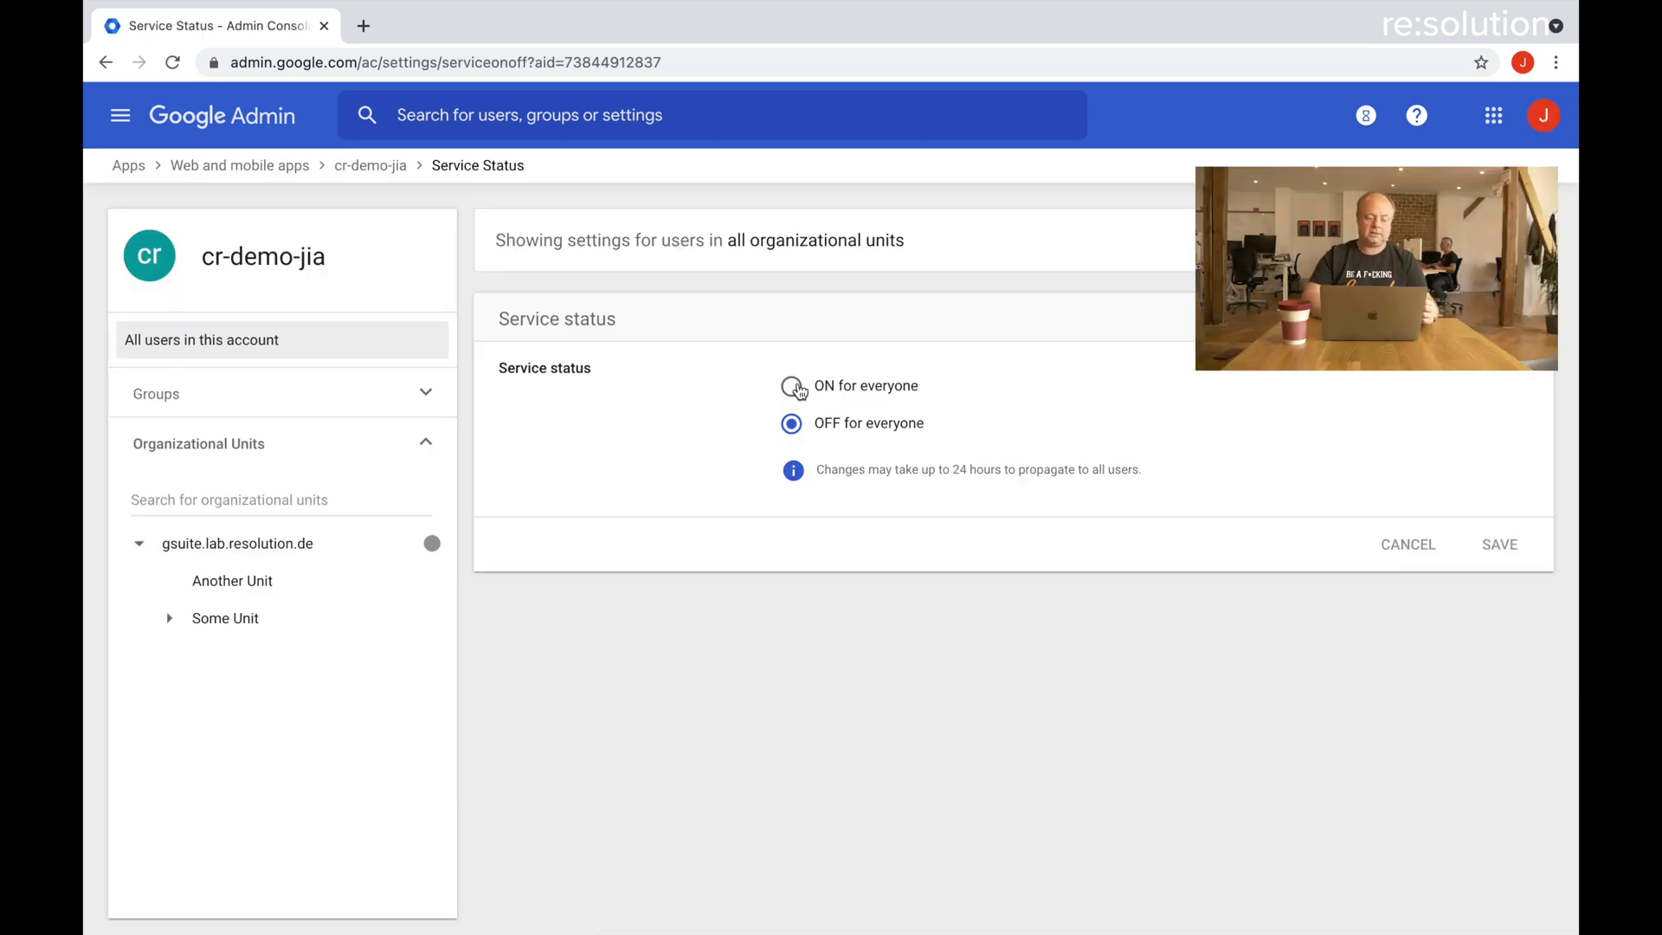
click(793, 387)
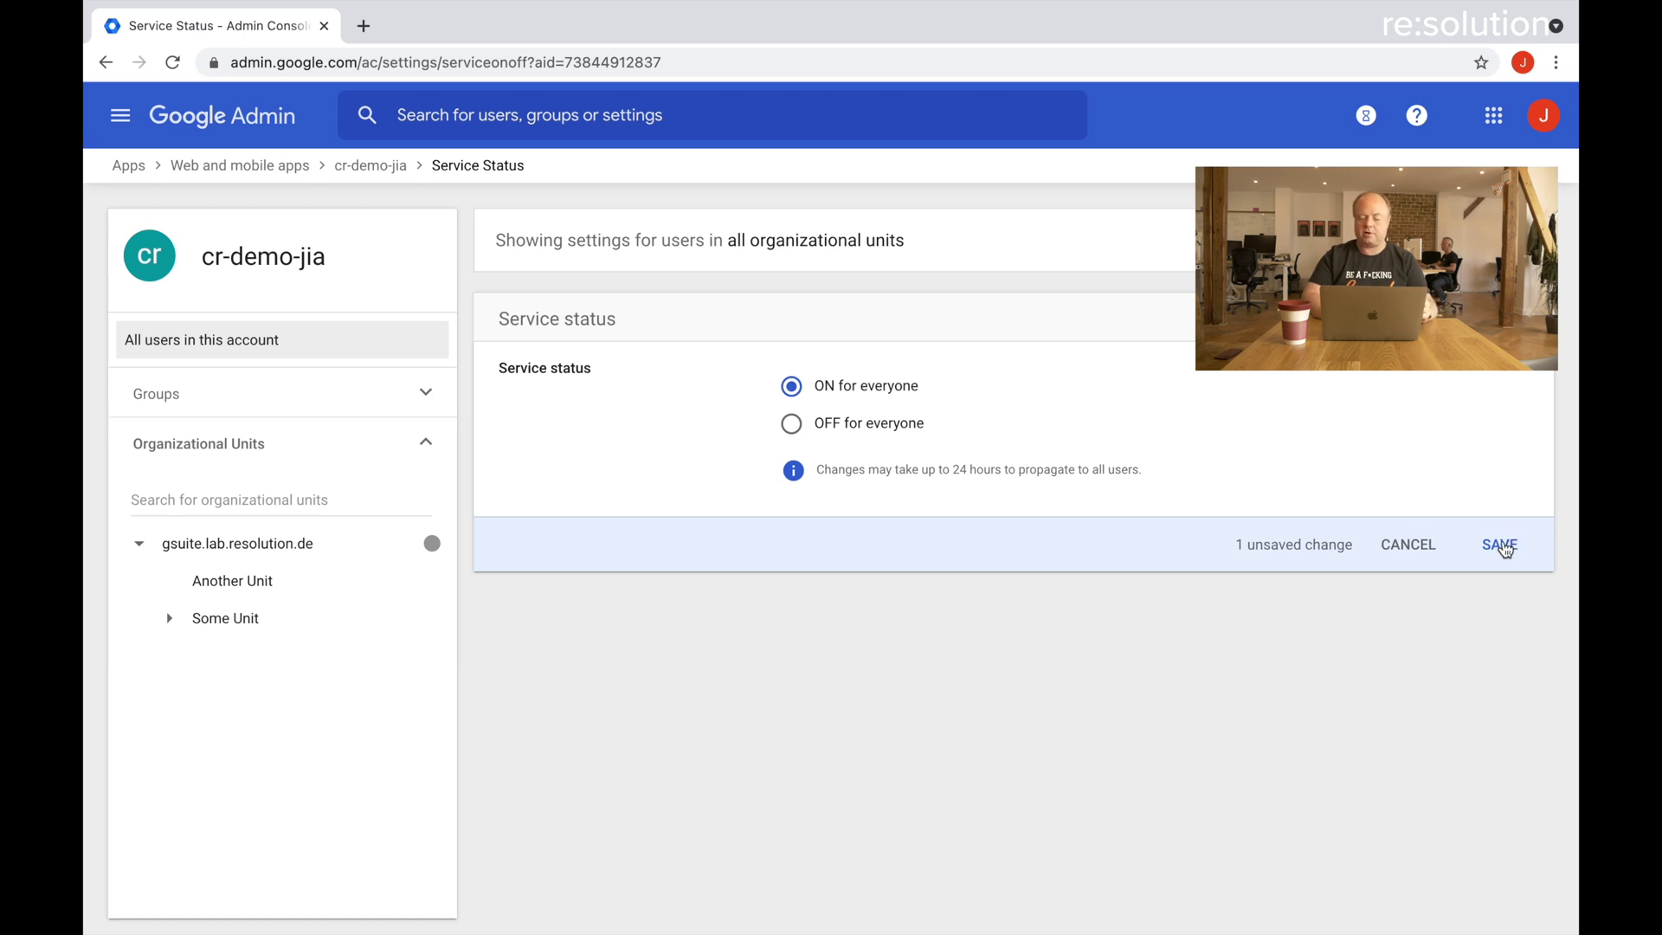
click(1505, 547)
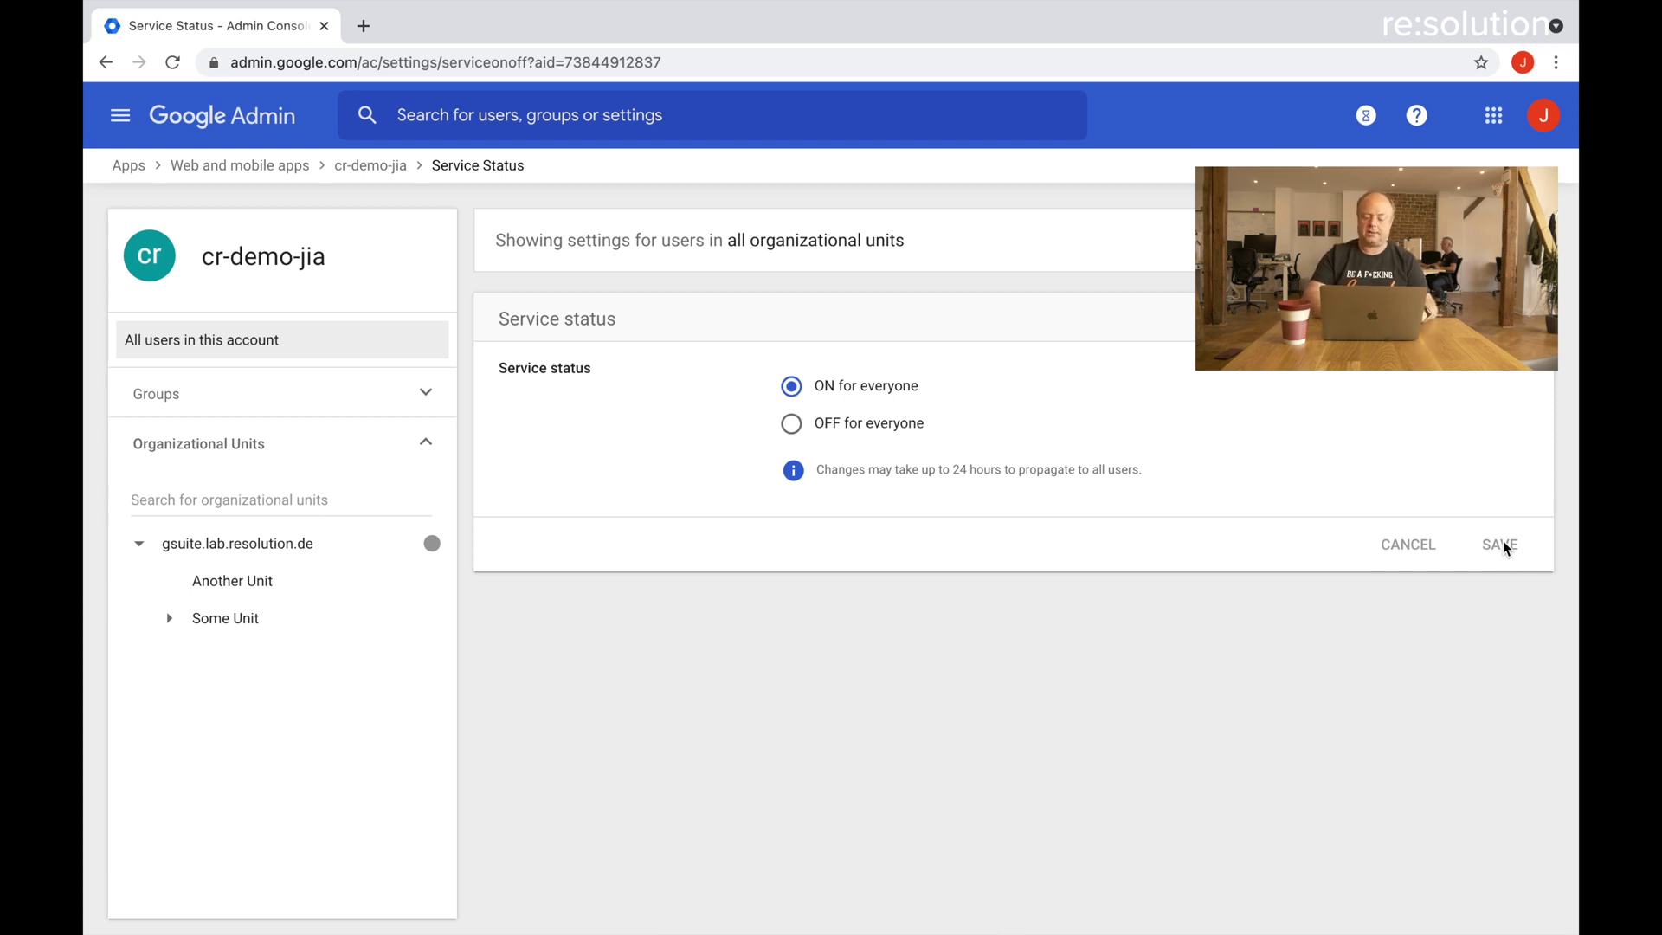
Step: Search Jira administration for 'user' and open the Users management page
key(ctrl+Left)
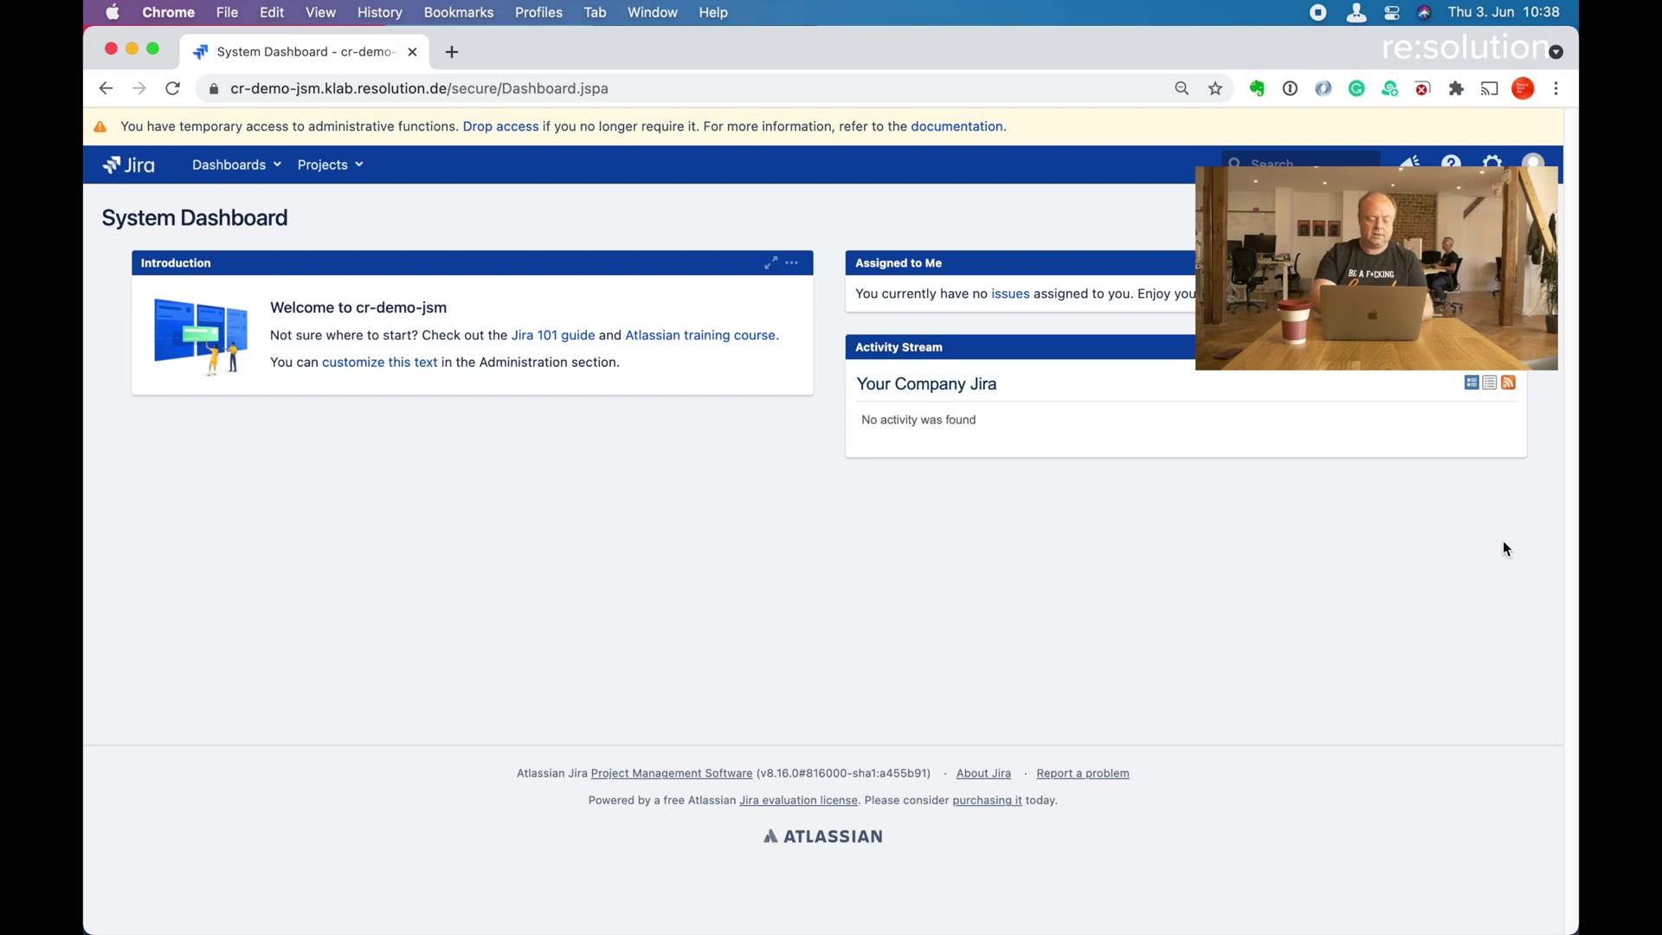
key(period)
text(us)
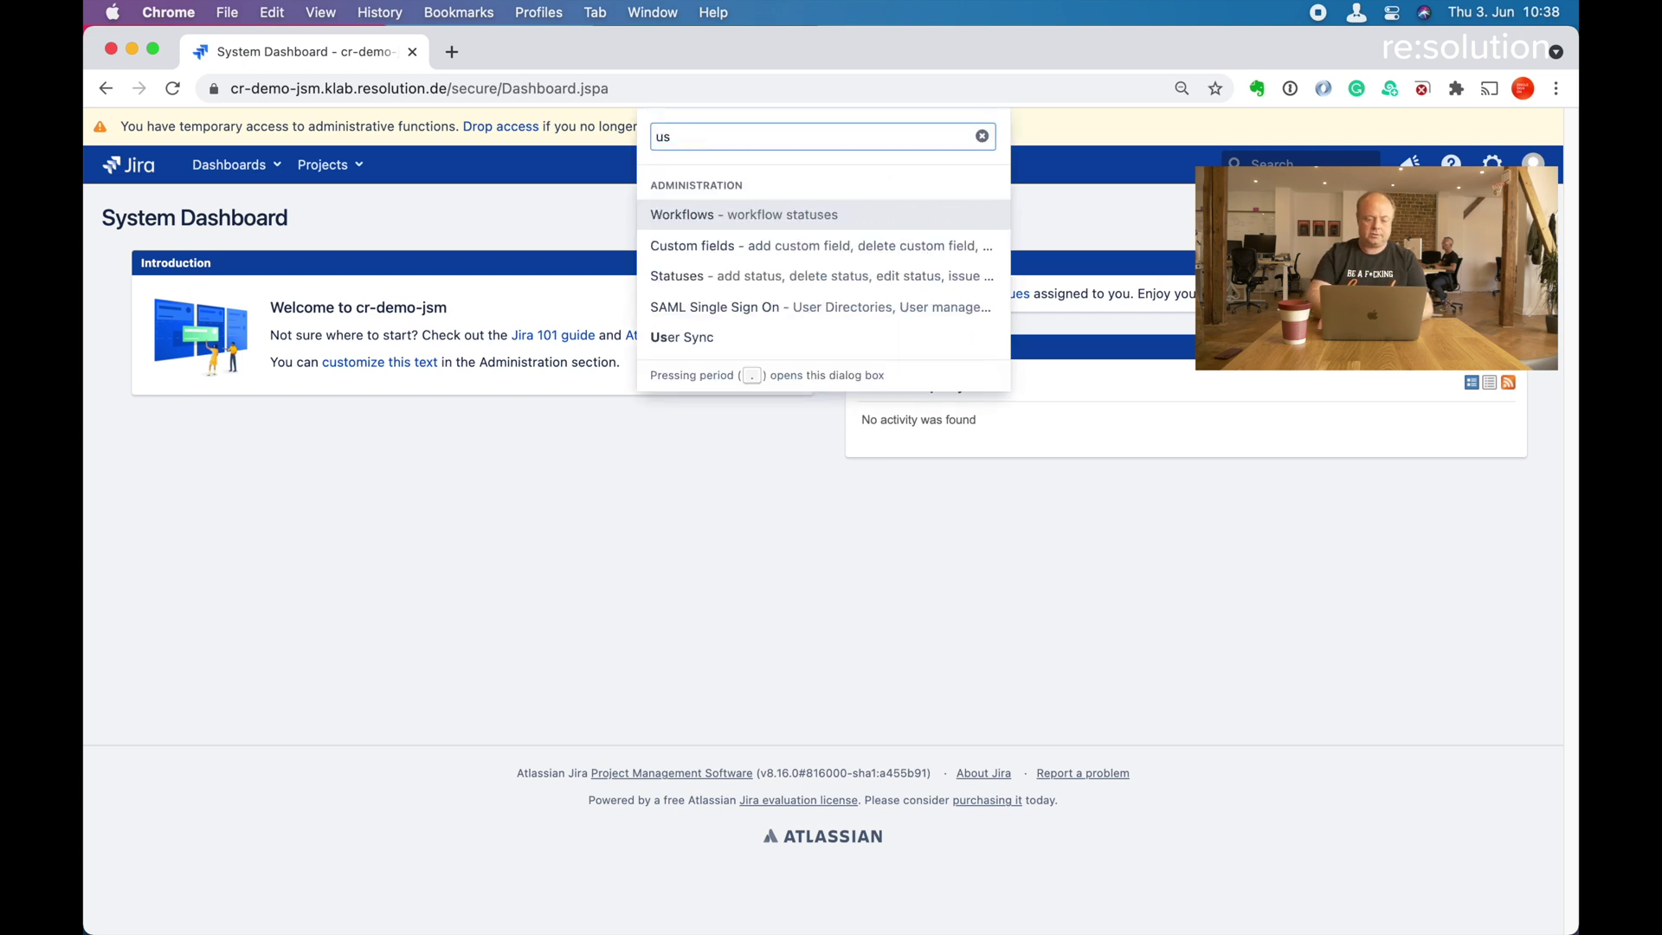
text(se)
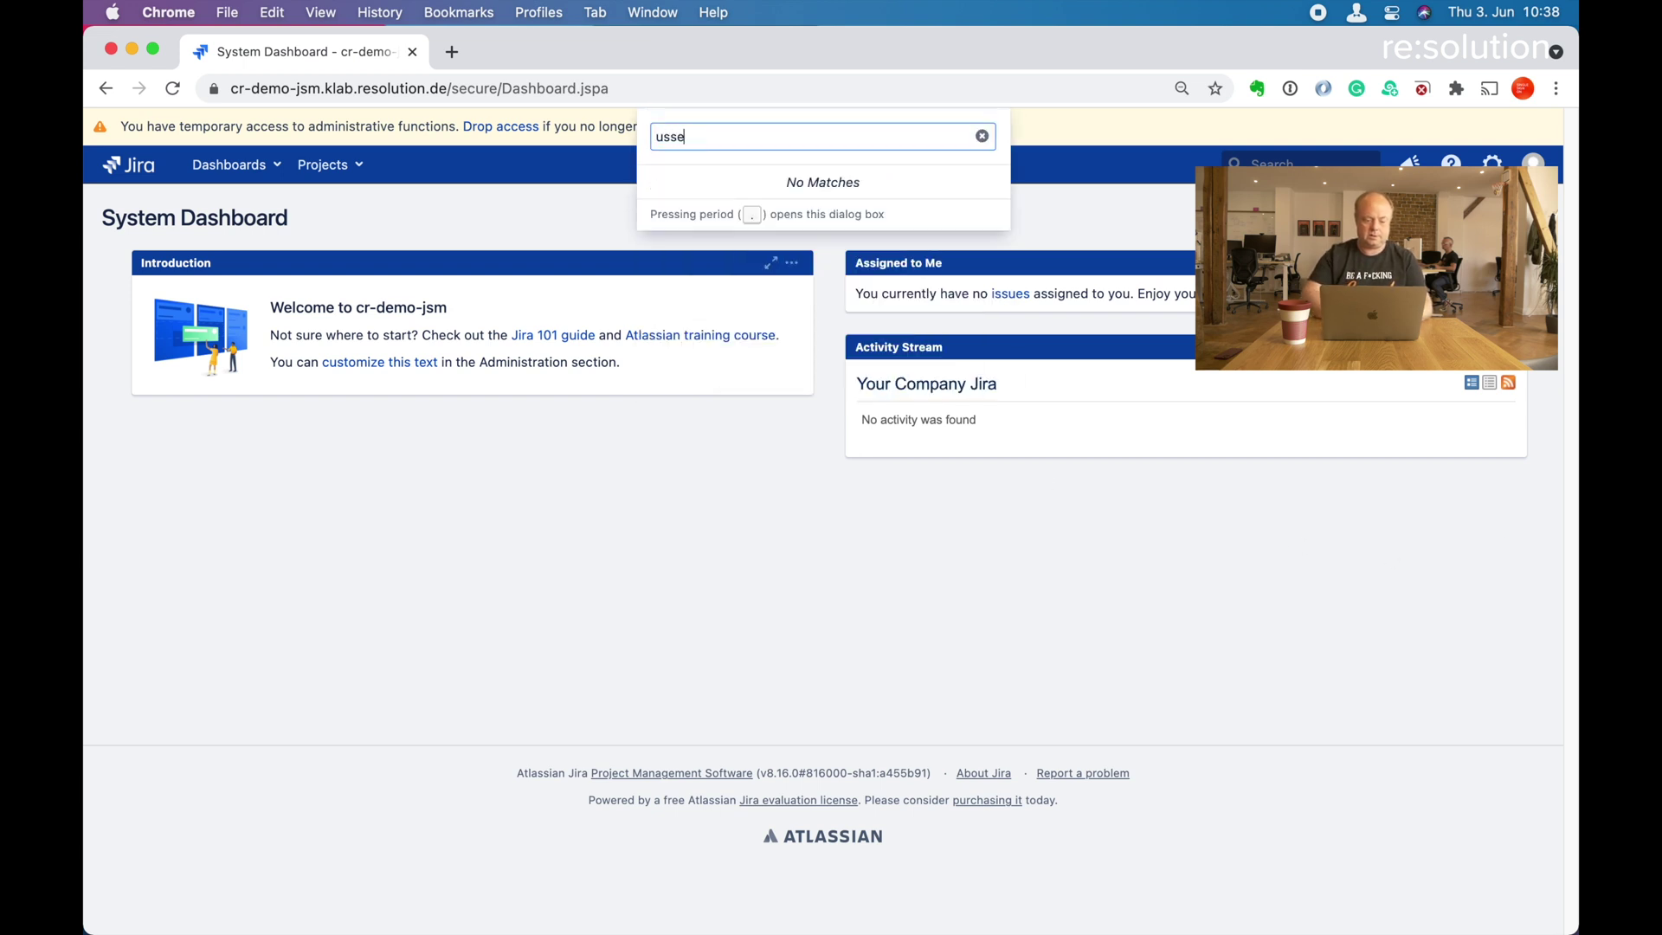
key(BackSpace)
key(BackSpace)
text(er)
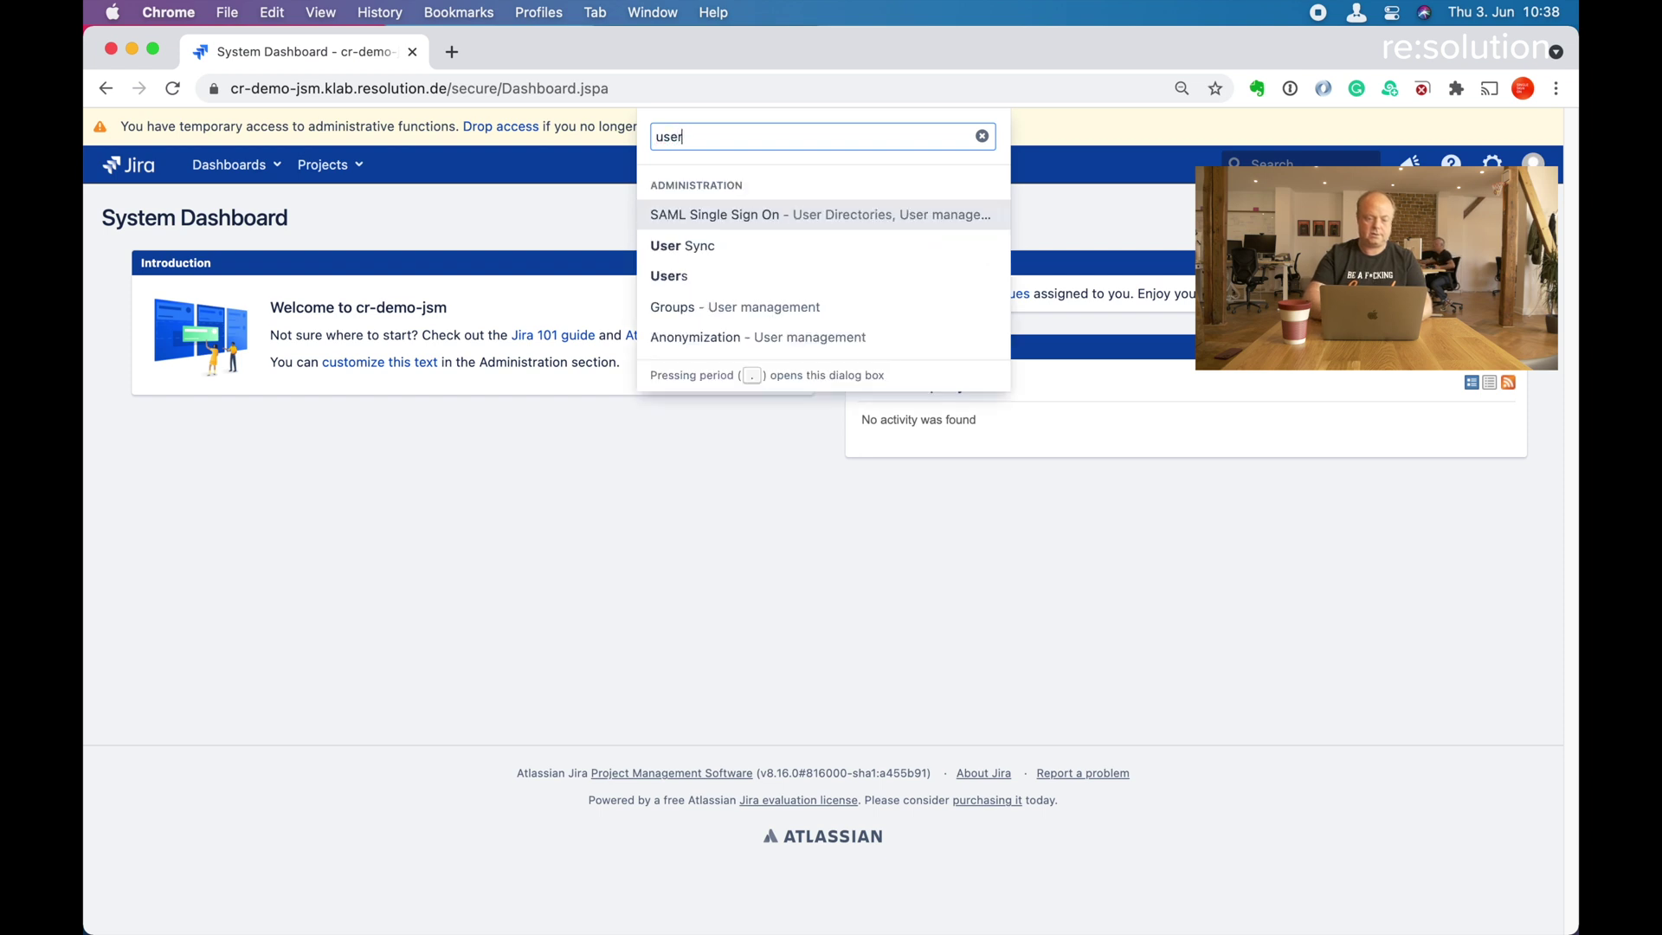
click(690, 277)
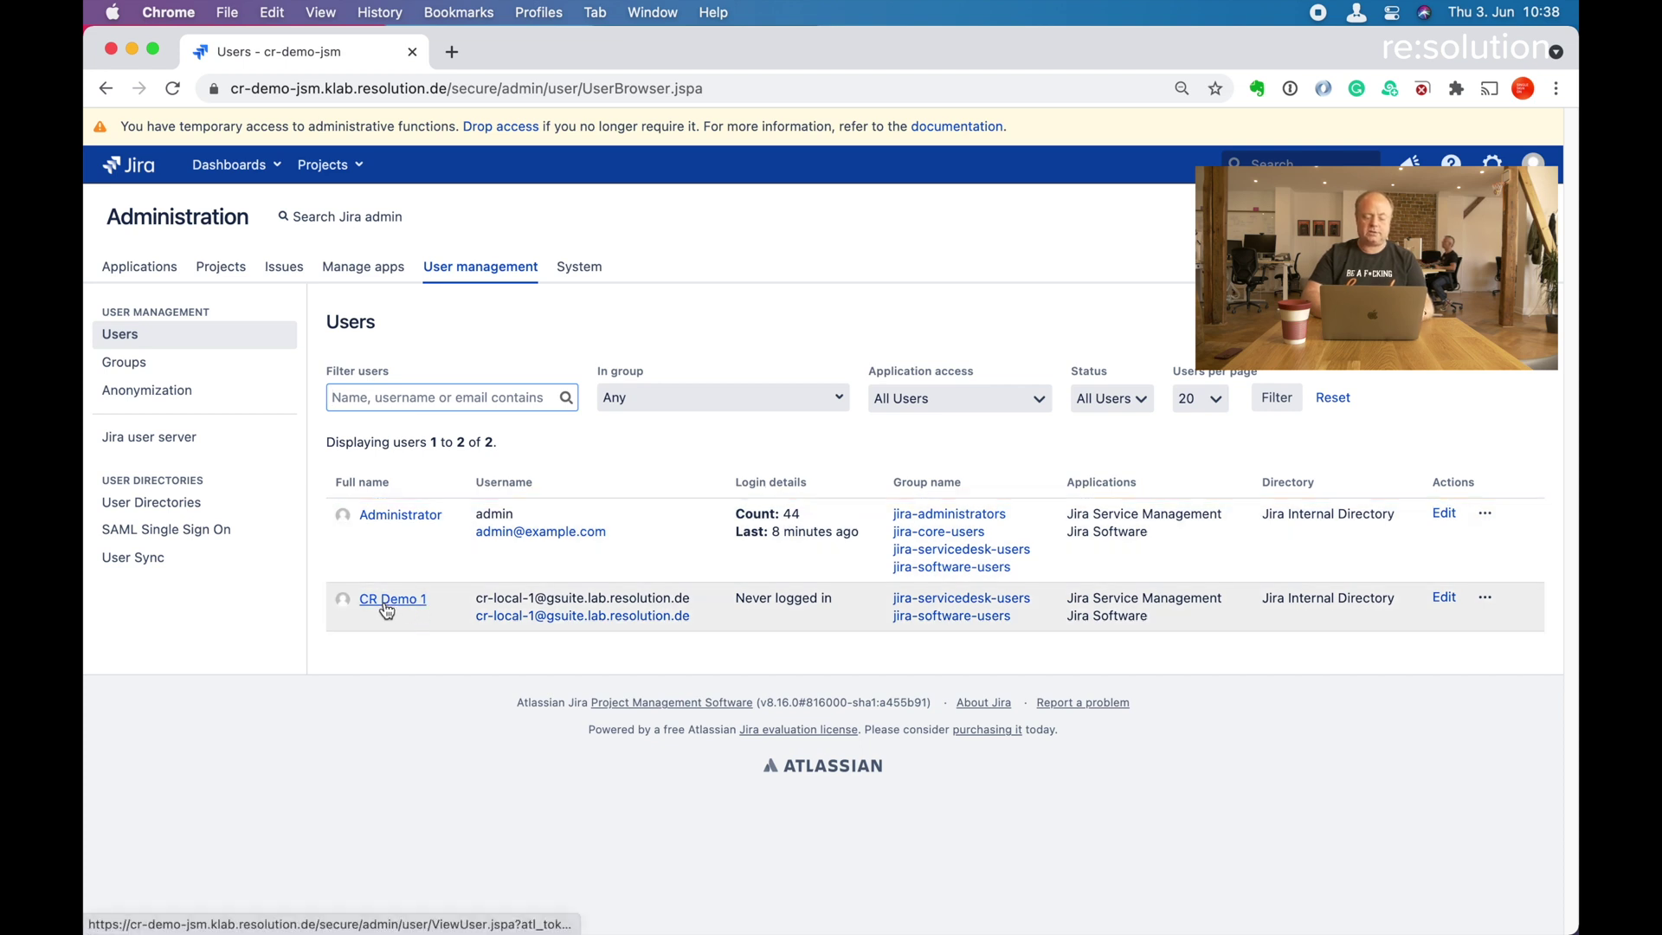
mouse_move(387, 610)
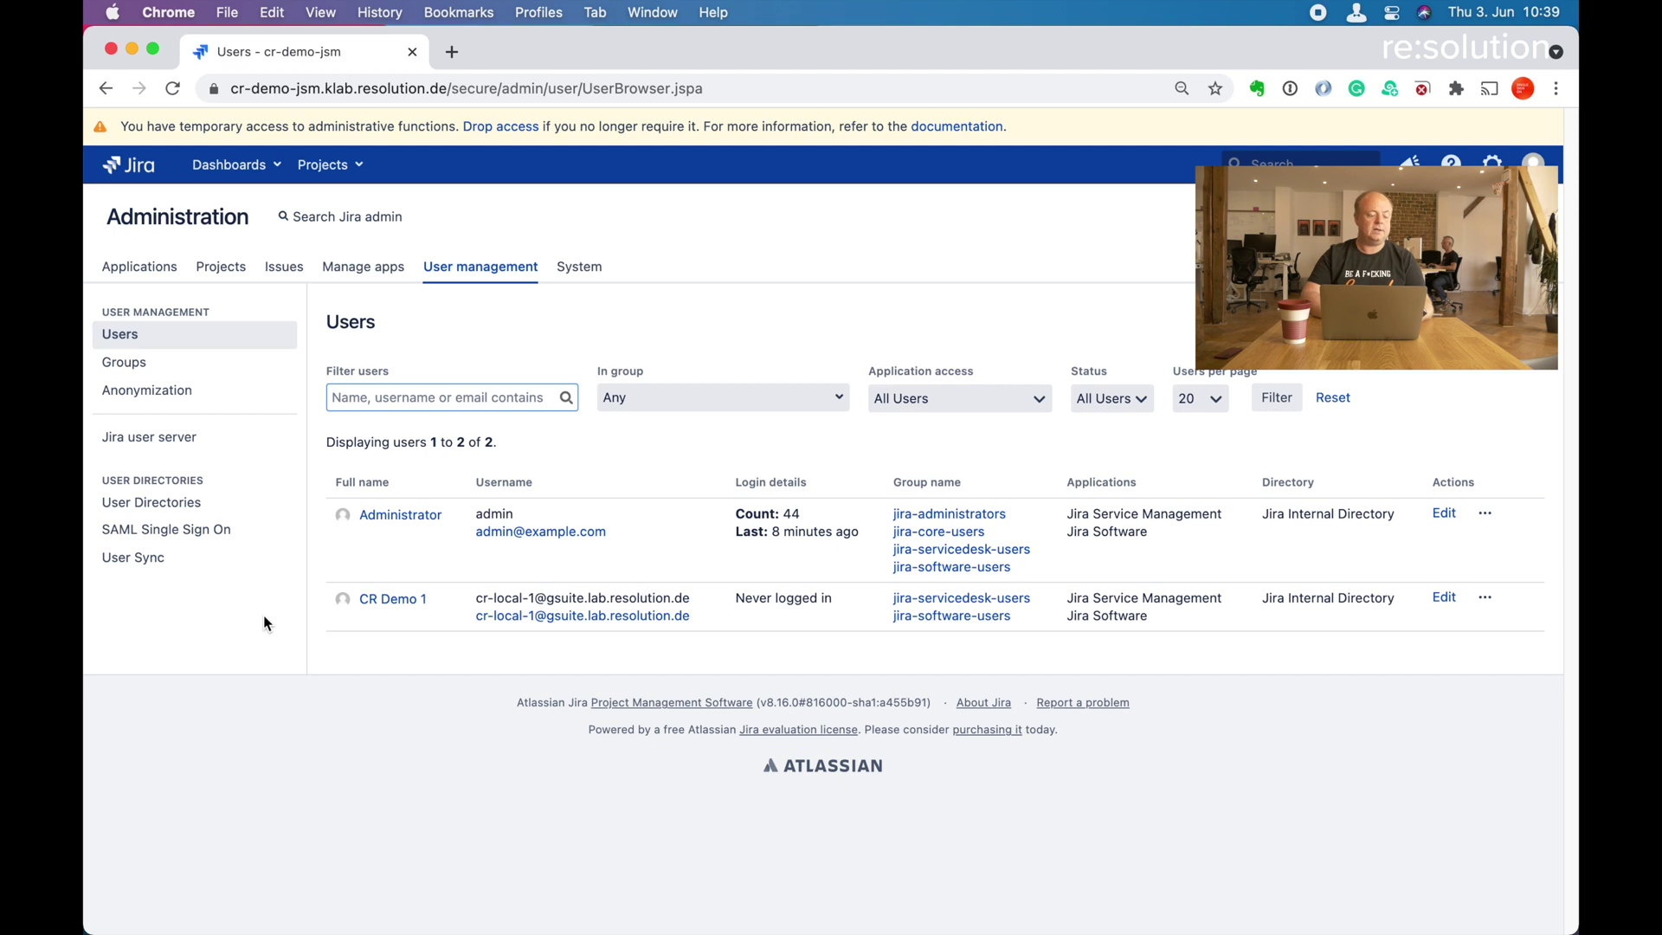
Step: Add a new identity provider in SAML Single Sign On using the G Suite template
click(196, 541)
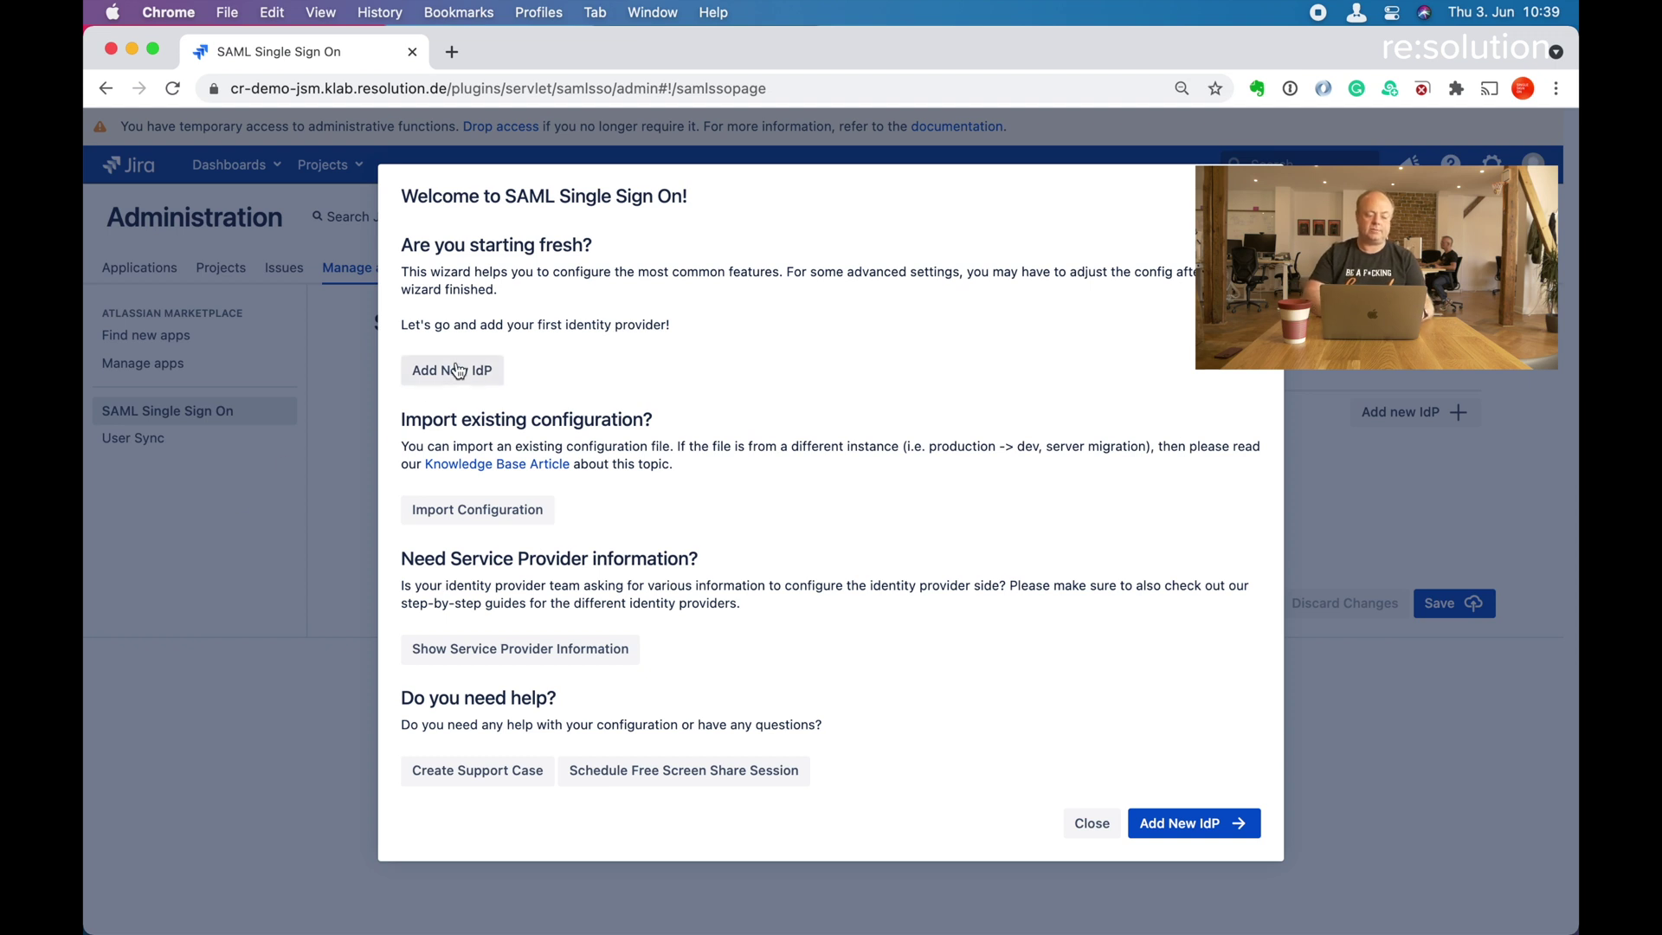
click(454, 370)
click(503, 341)
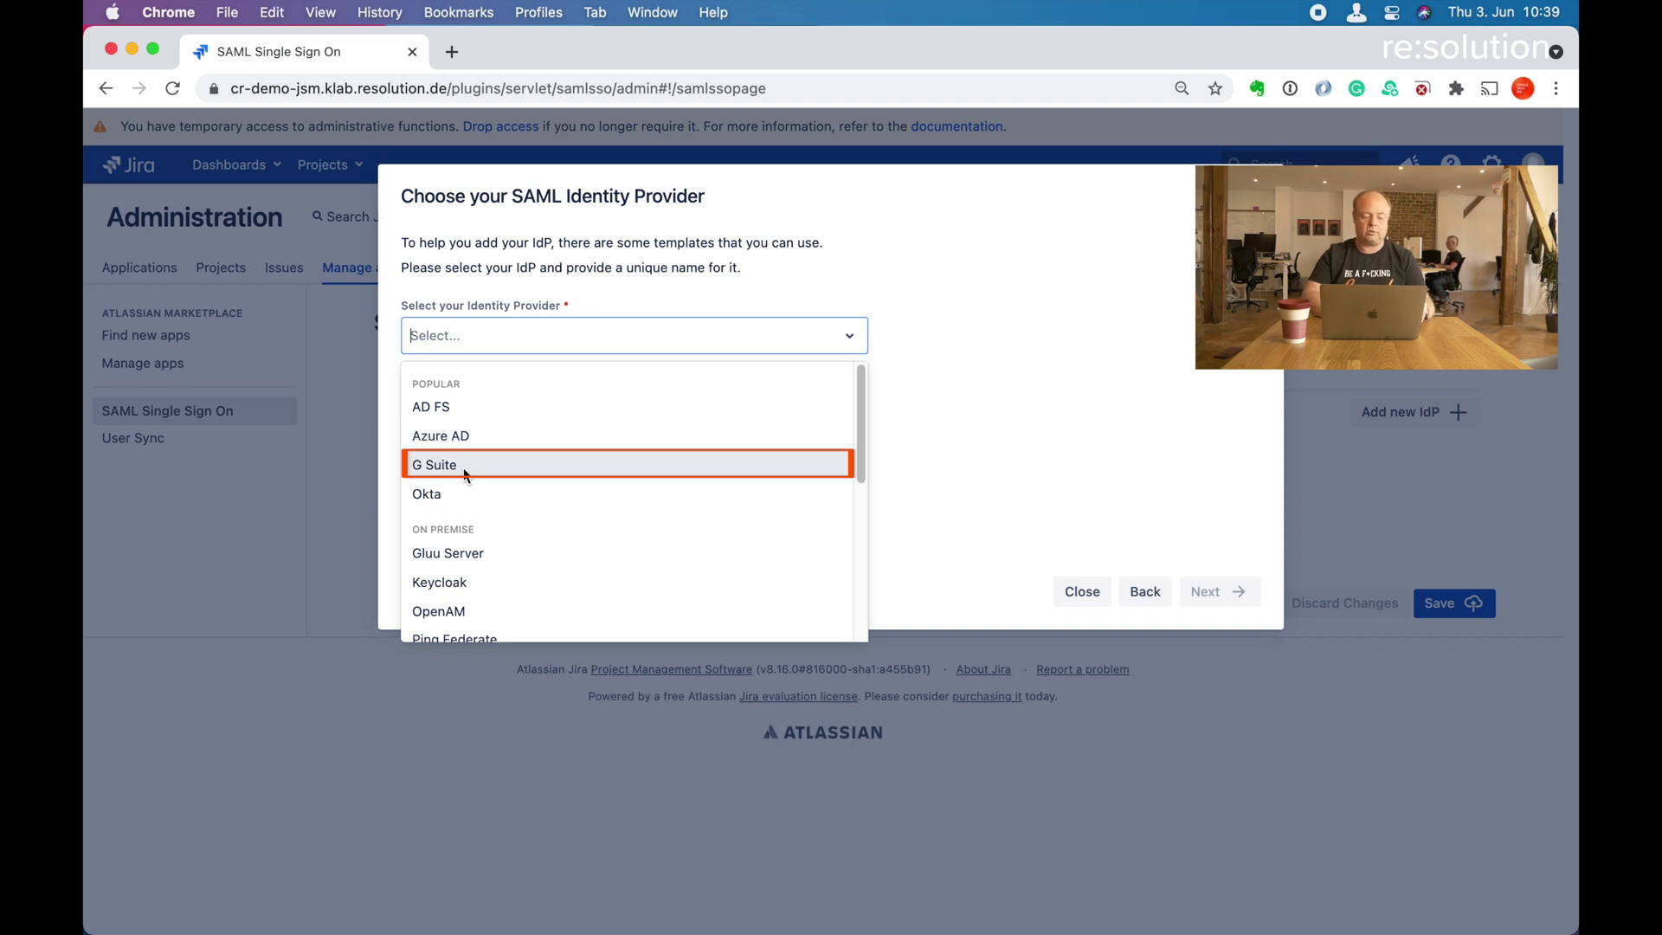
click(466, 465)
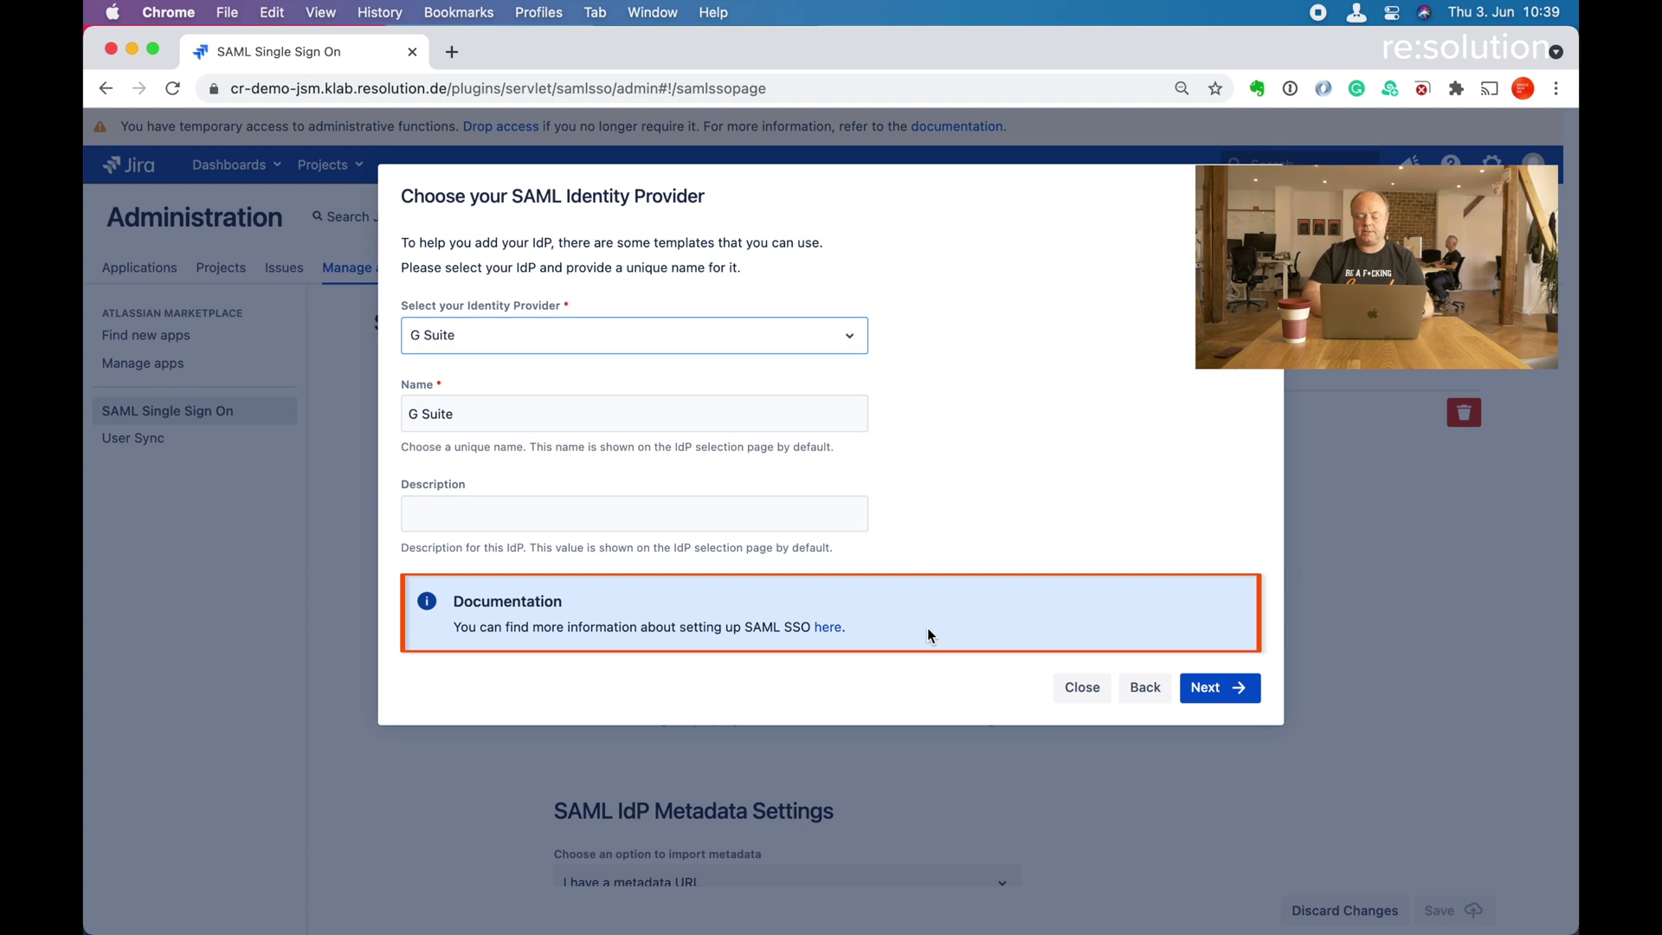
Step: Import the IdP metadata from the GoogleIDPMetadata (1).xml file
click(1215, 690)
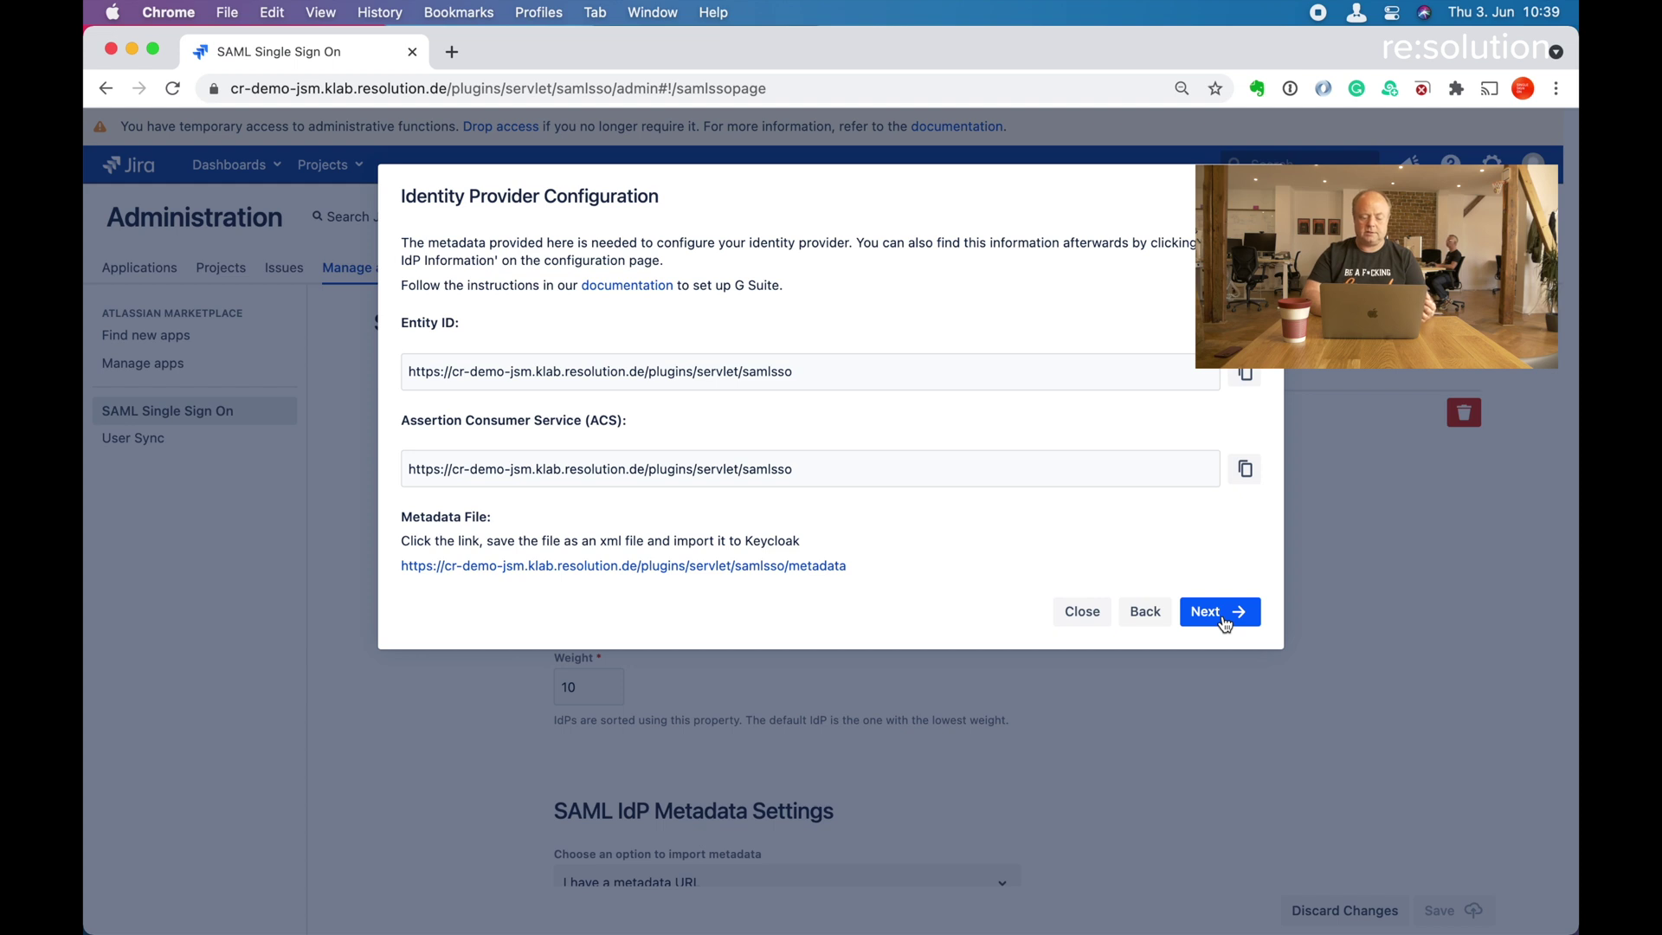
click(1225, 624)
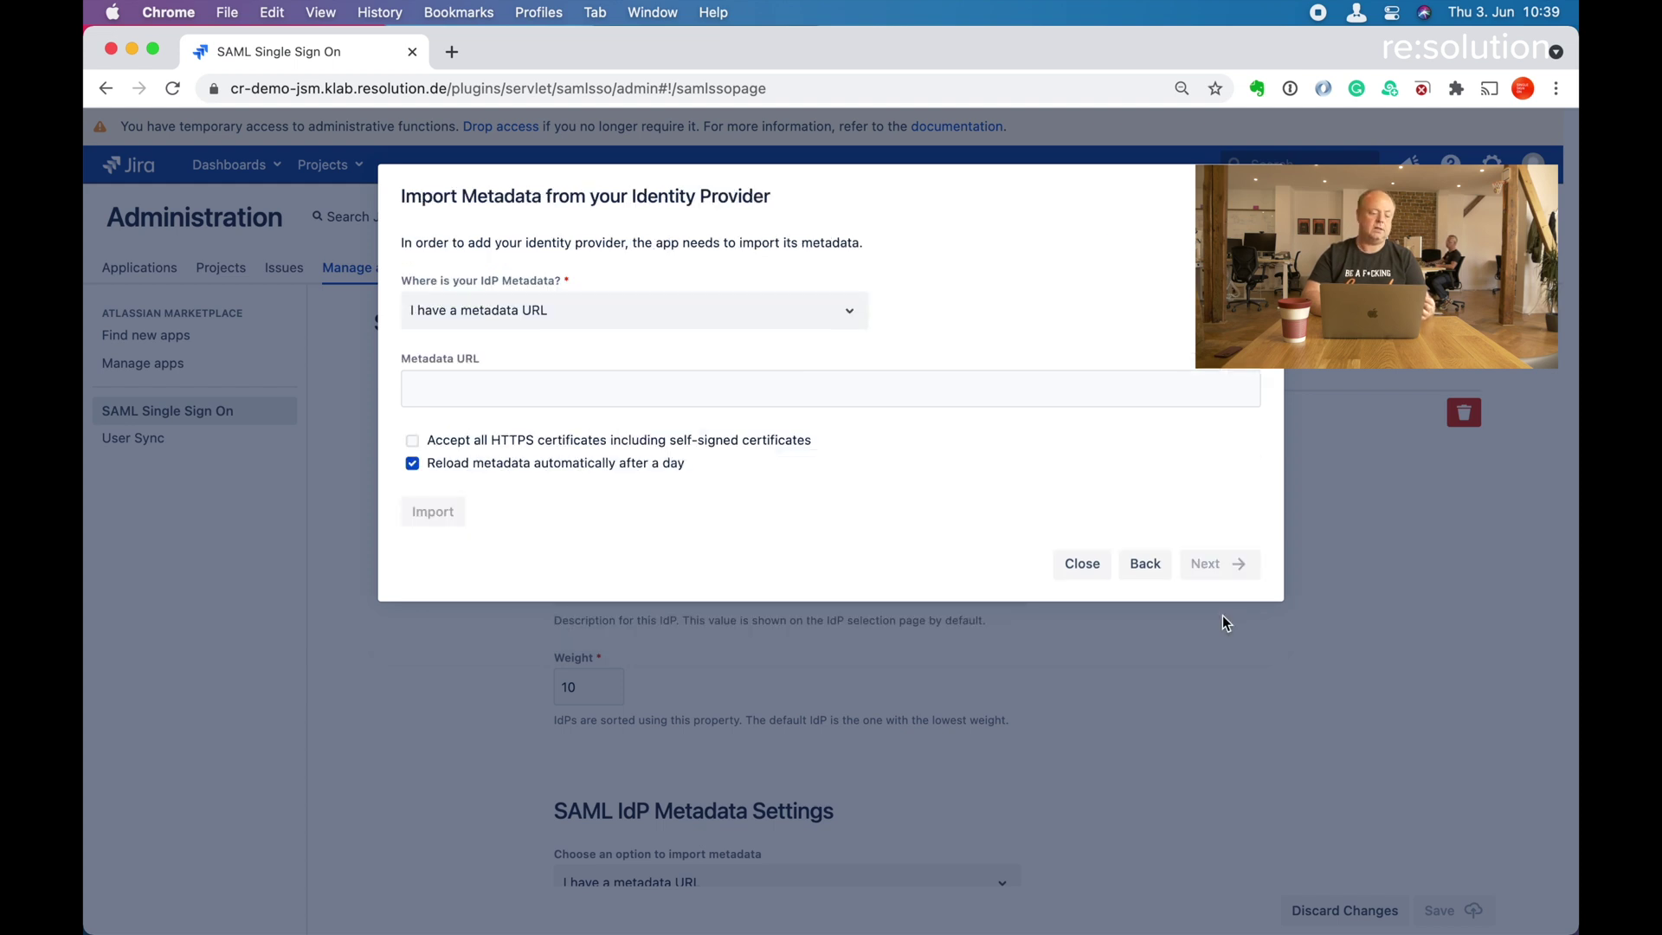
click(746, 320)
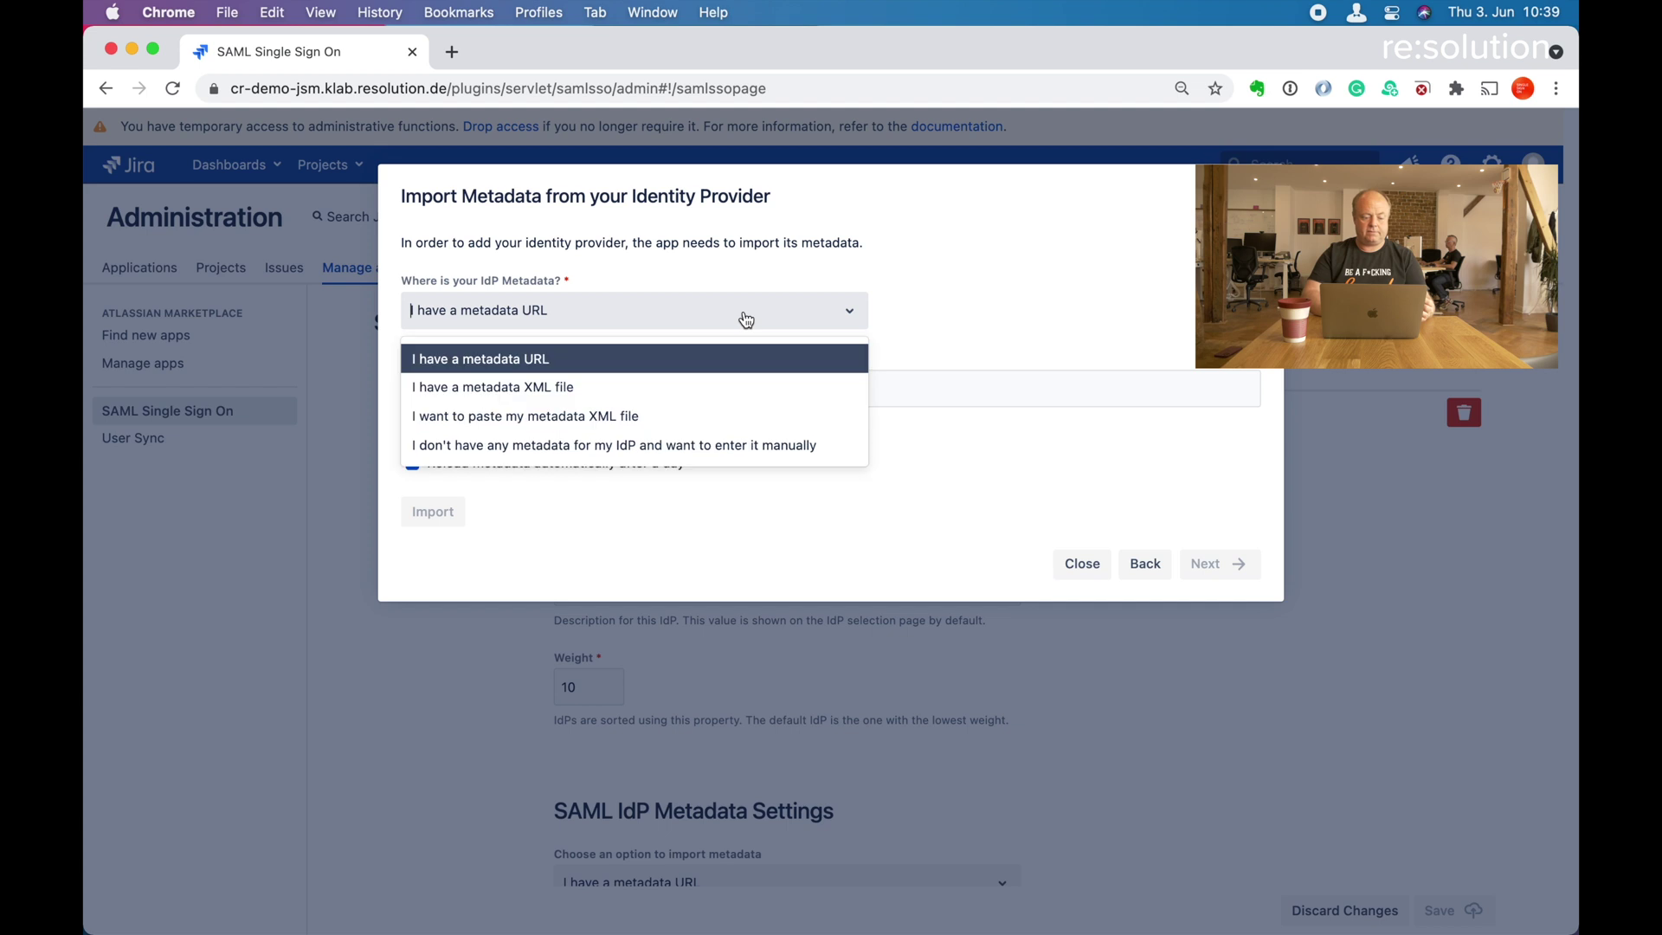
click(672, 384)
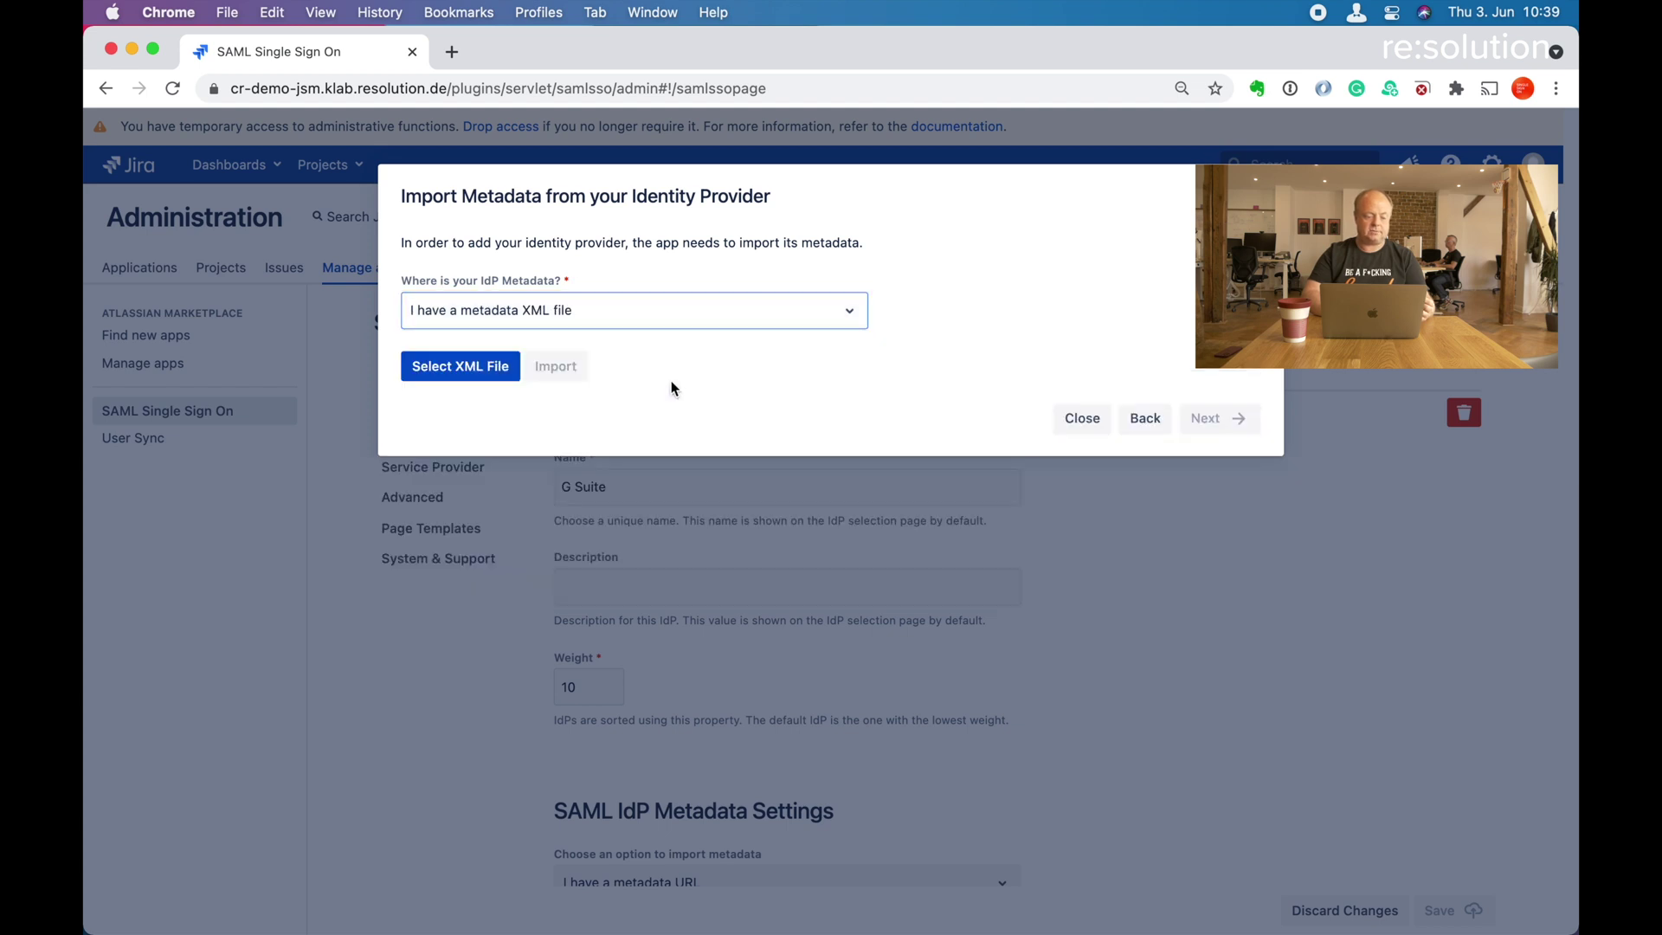
click(429, 371)
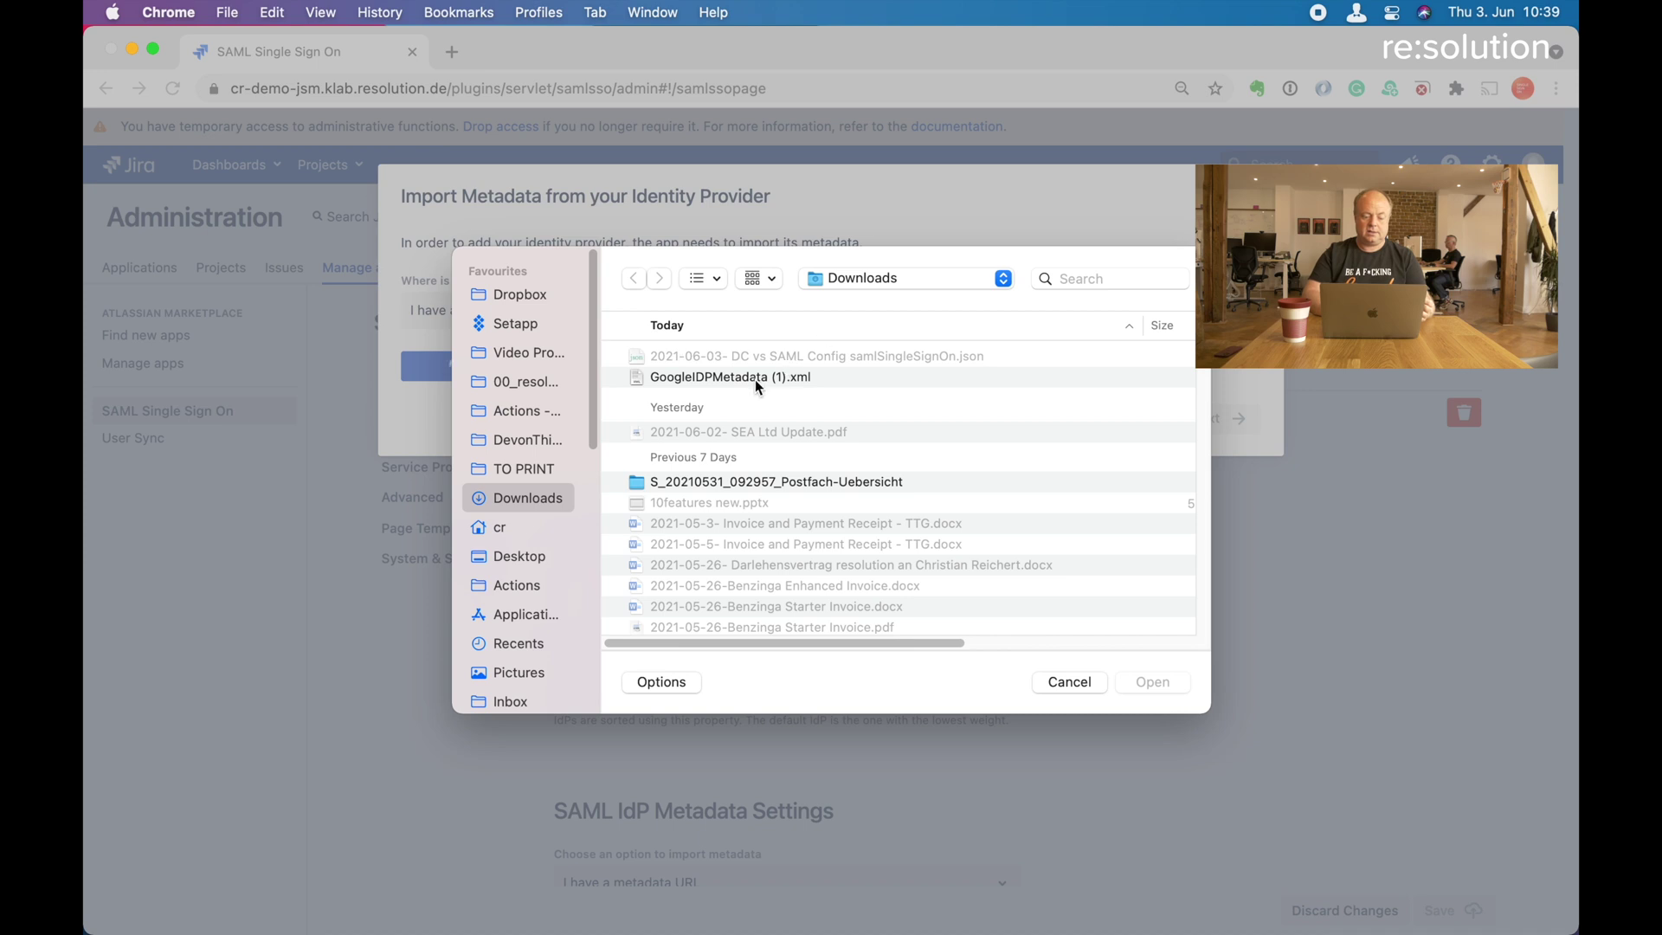
double_click(755, 381)
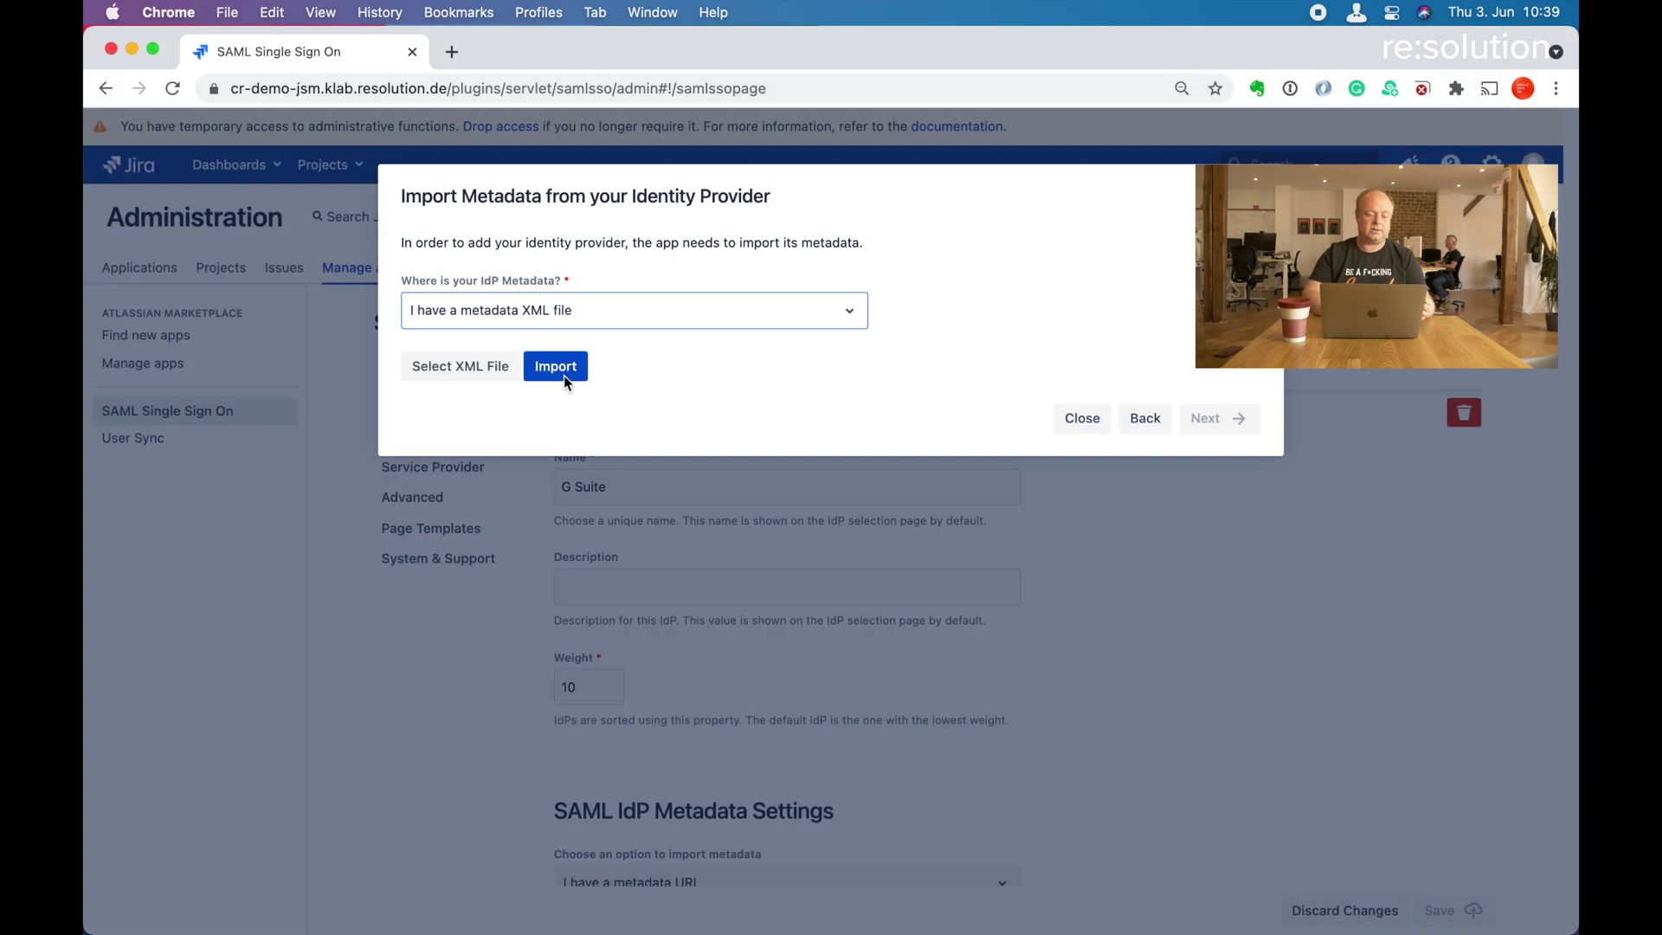
click(559, 368)
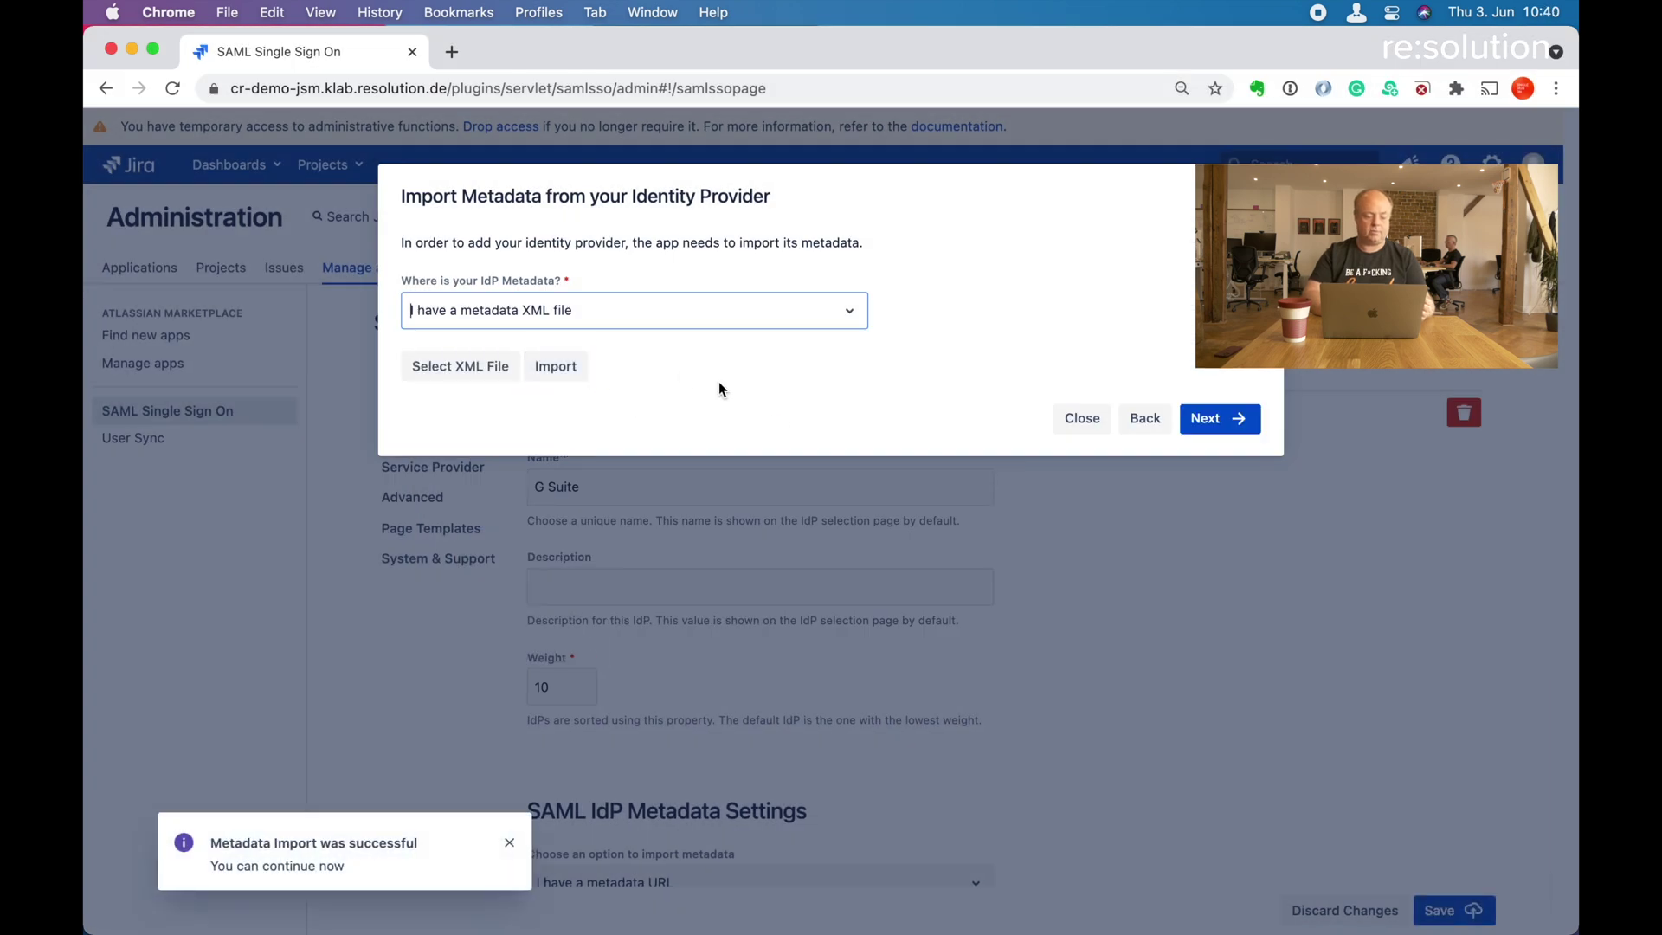
Step: Keep 'The IdP's NameID attribute matches the User IDs' checked and continue to user creation
click(1212, 422)
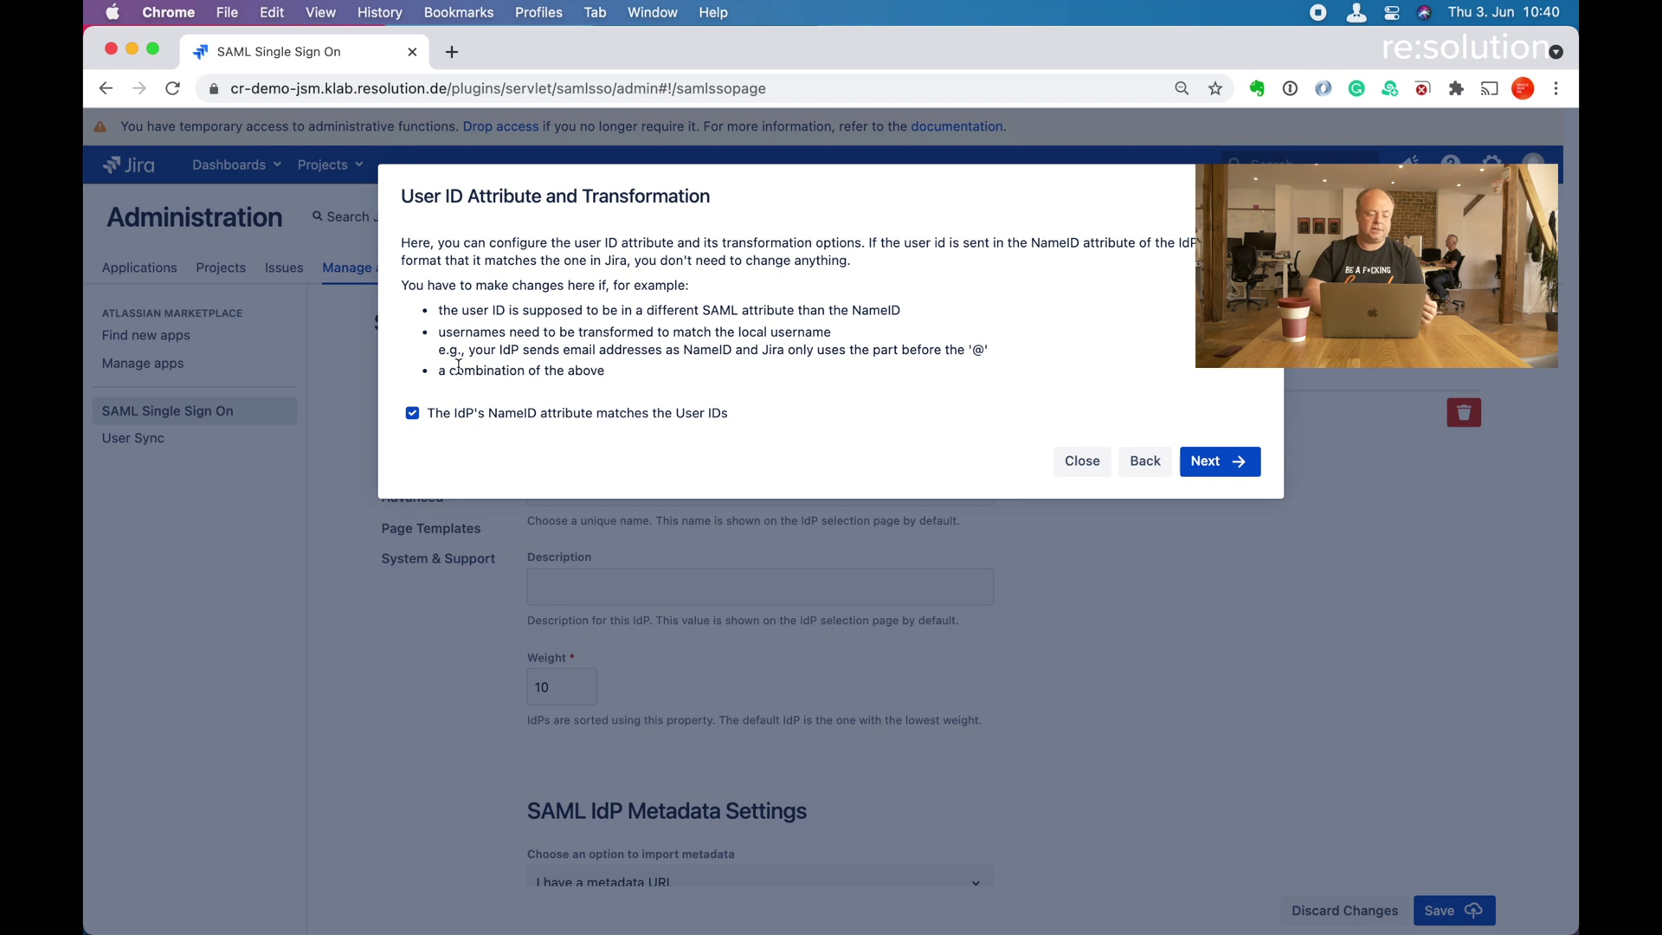
click(412, 413)
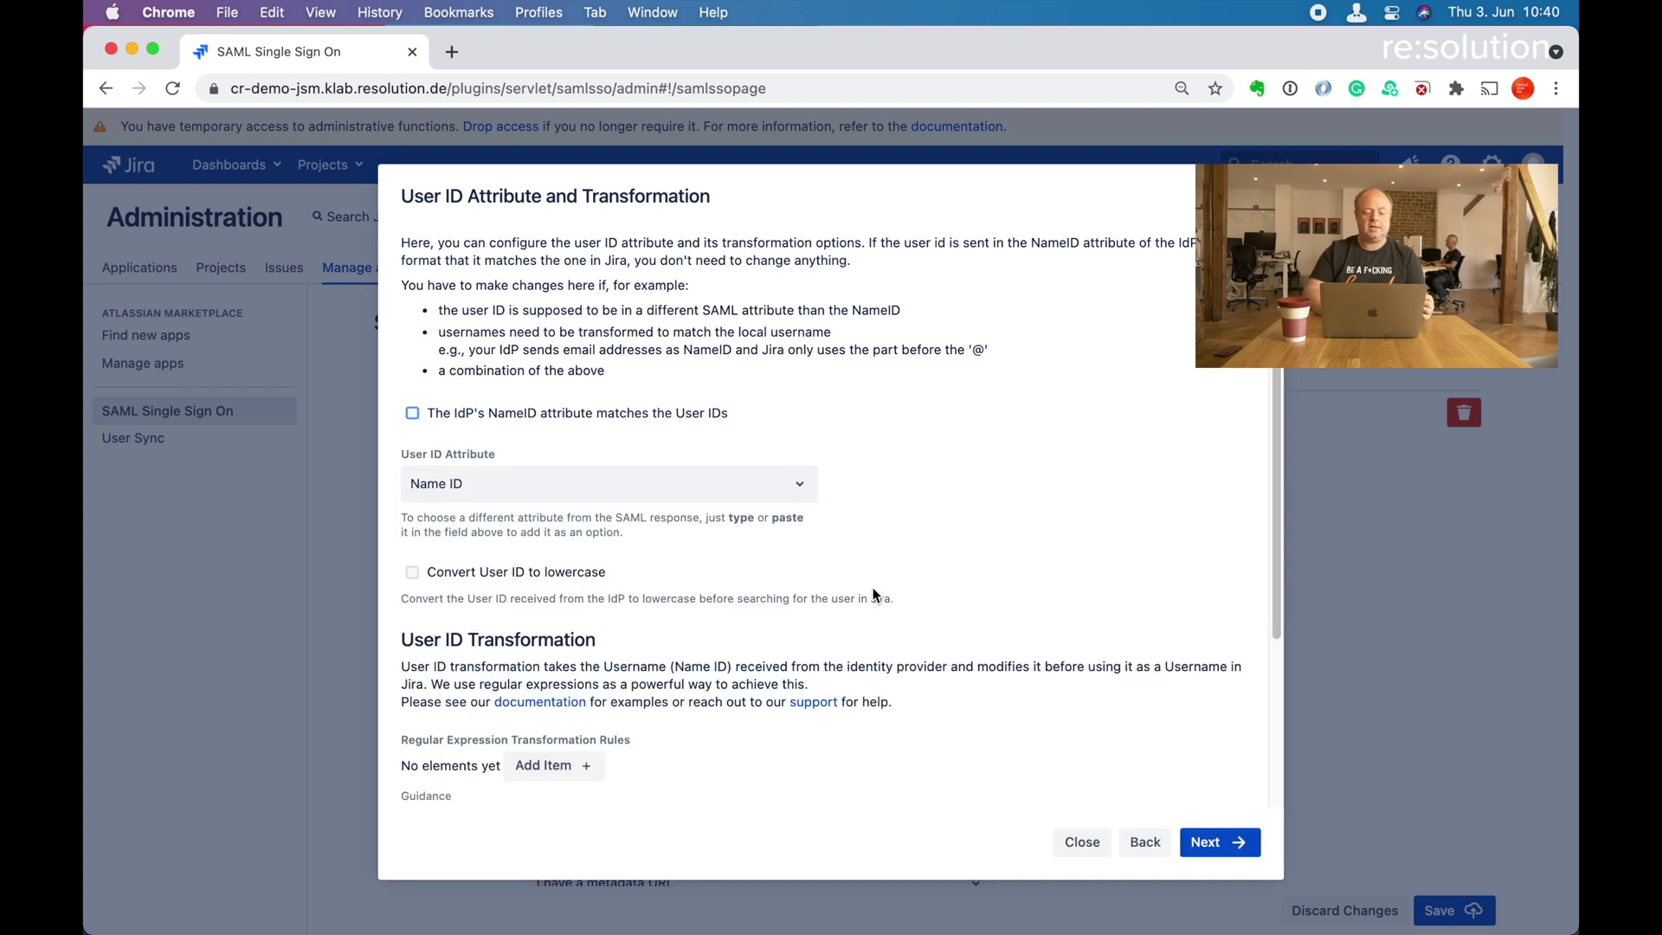
scroll(881, 603, down, 3)
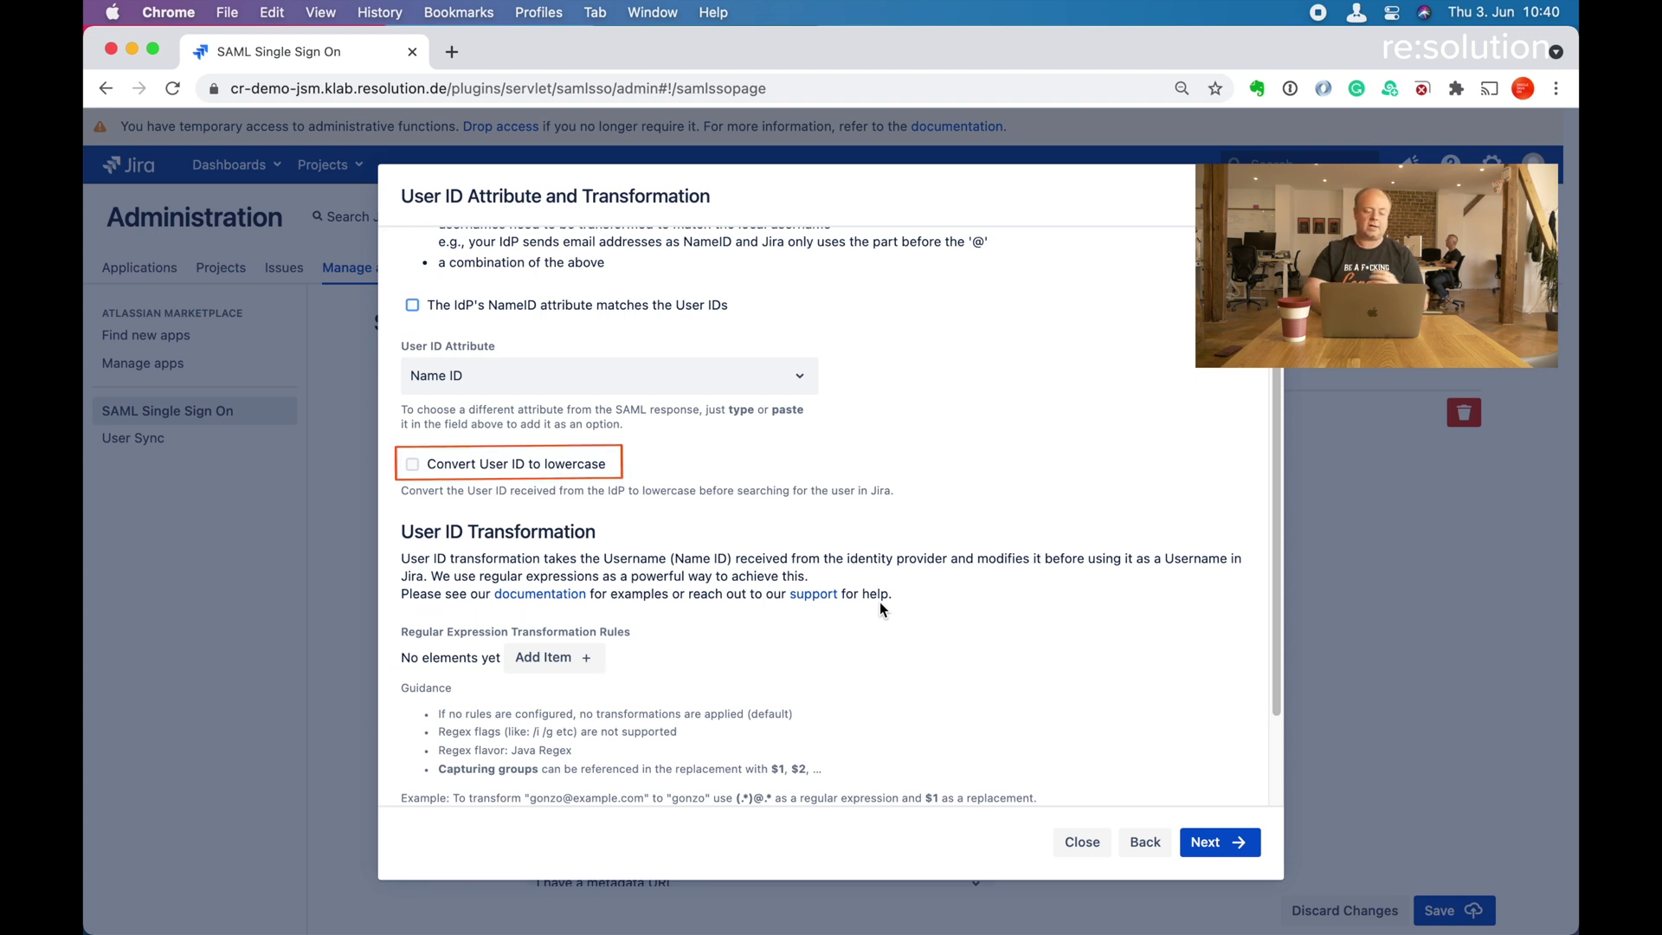
scroll(881, 608, down, 3)
scroll(880, 608, up, 4)
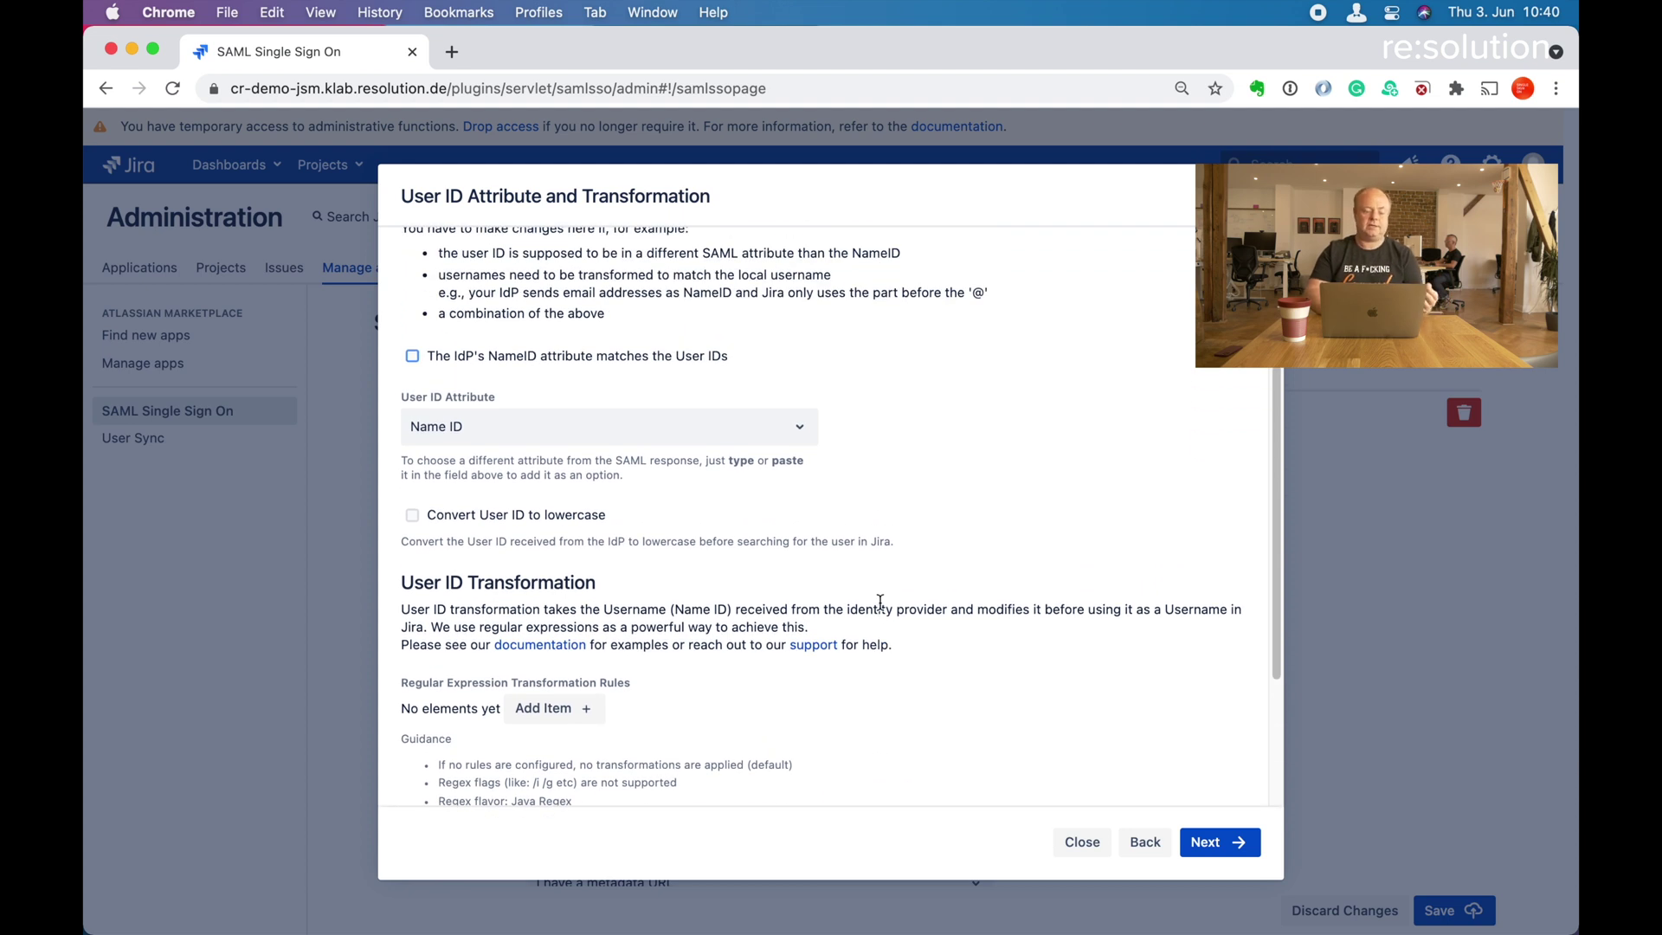
scroll(881, 601, up, 2)
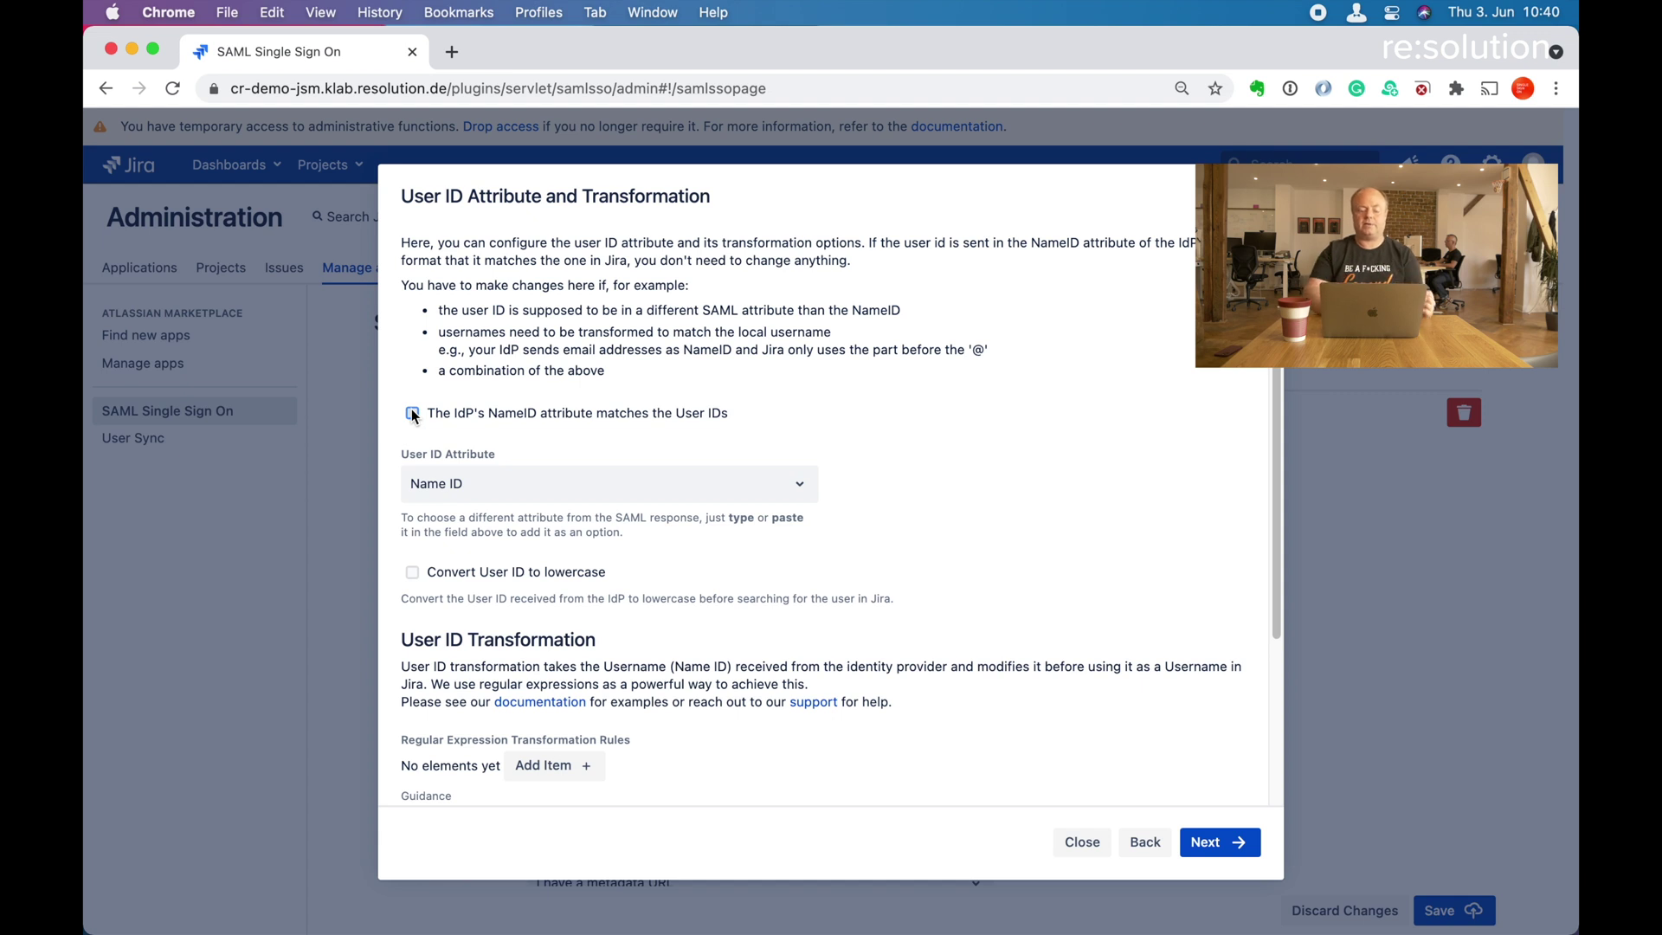
click(412, 413)
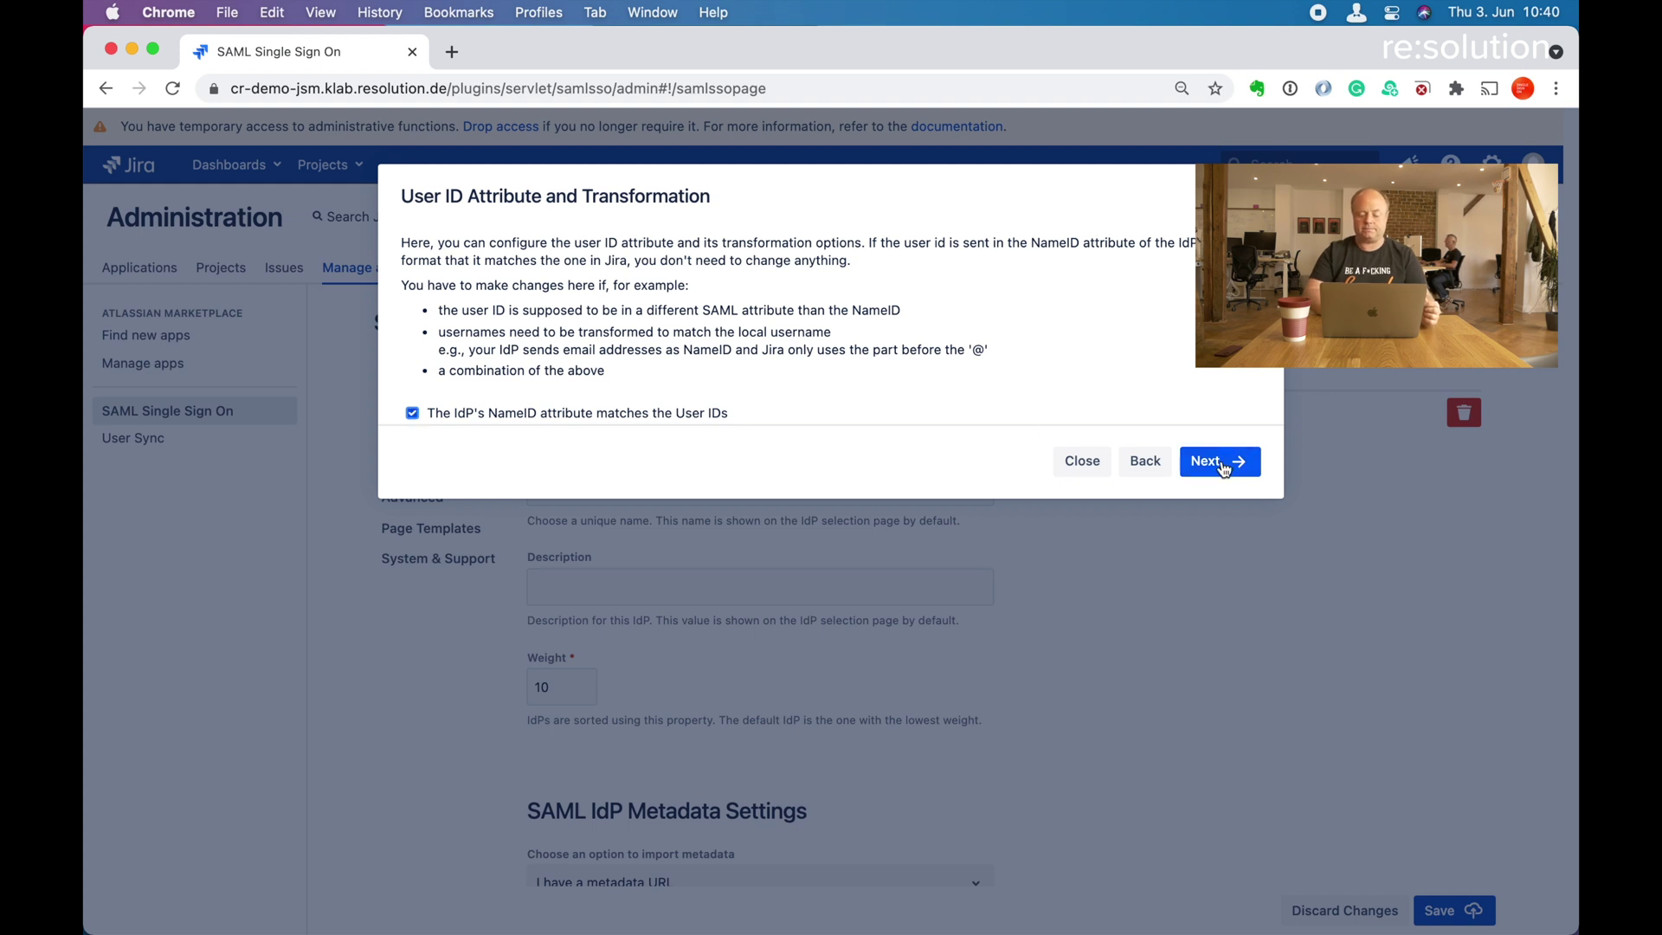
click(1221, 464)
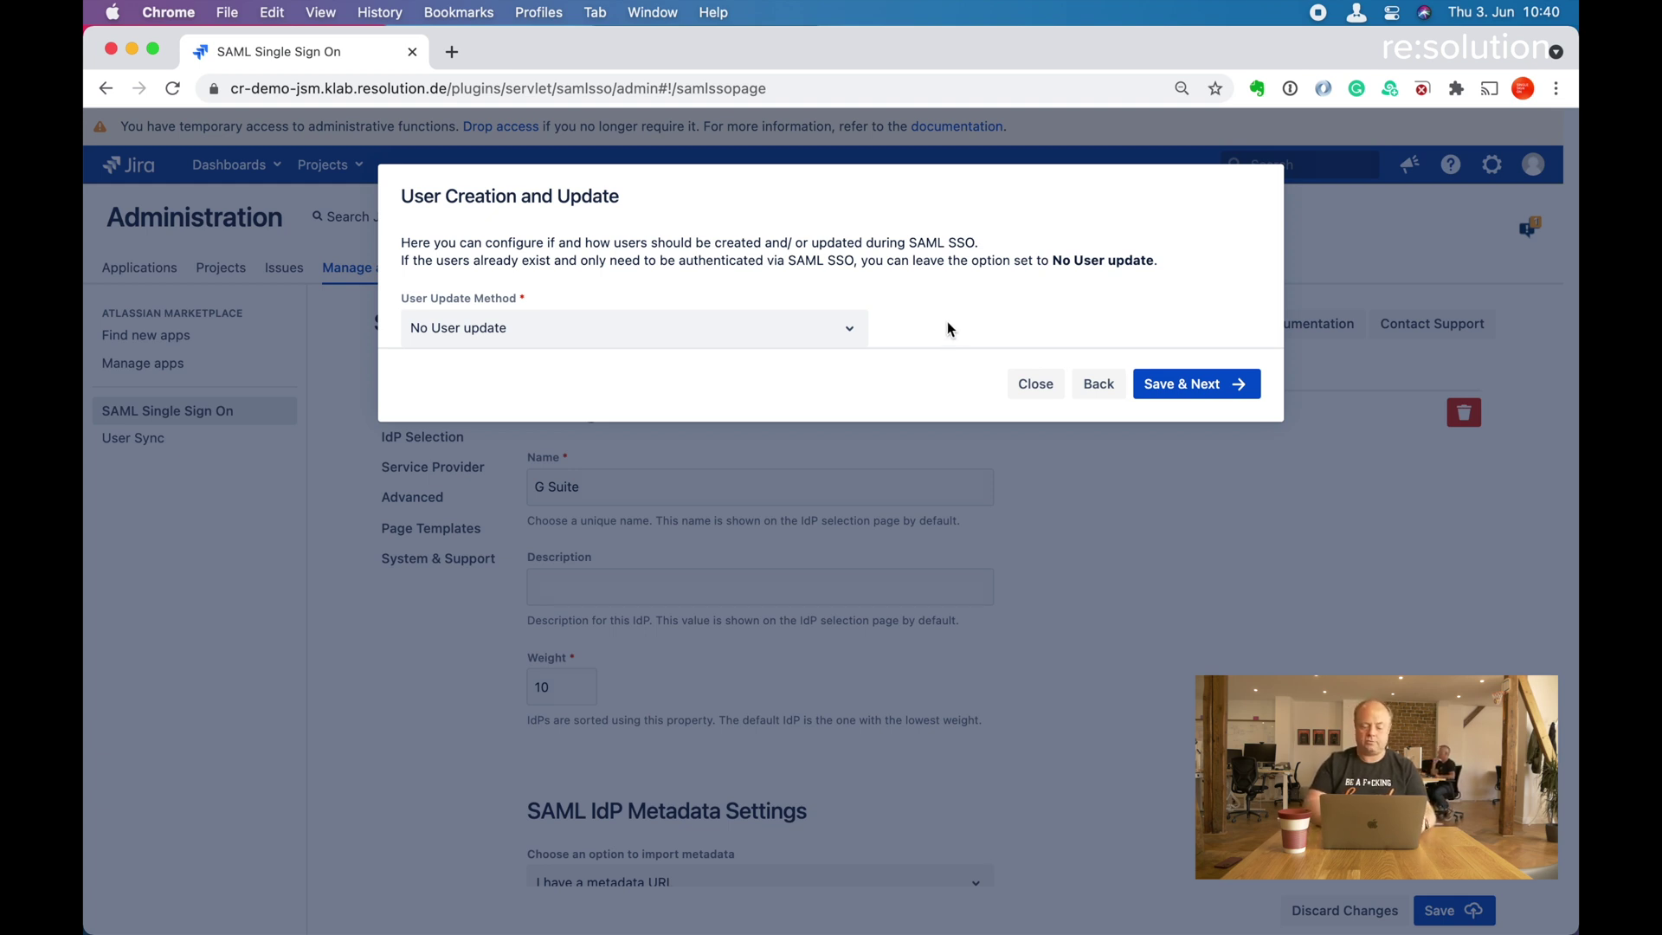
Step: Keep 'No User update' and save the G Suite configuration to reach testing
click(1185, 385)
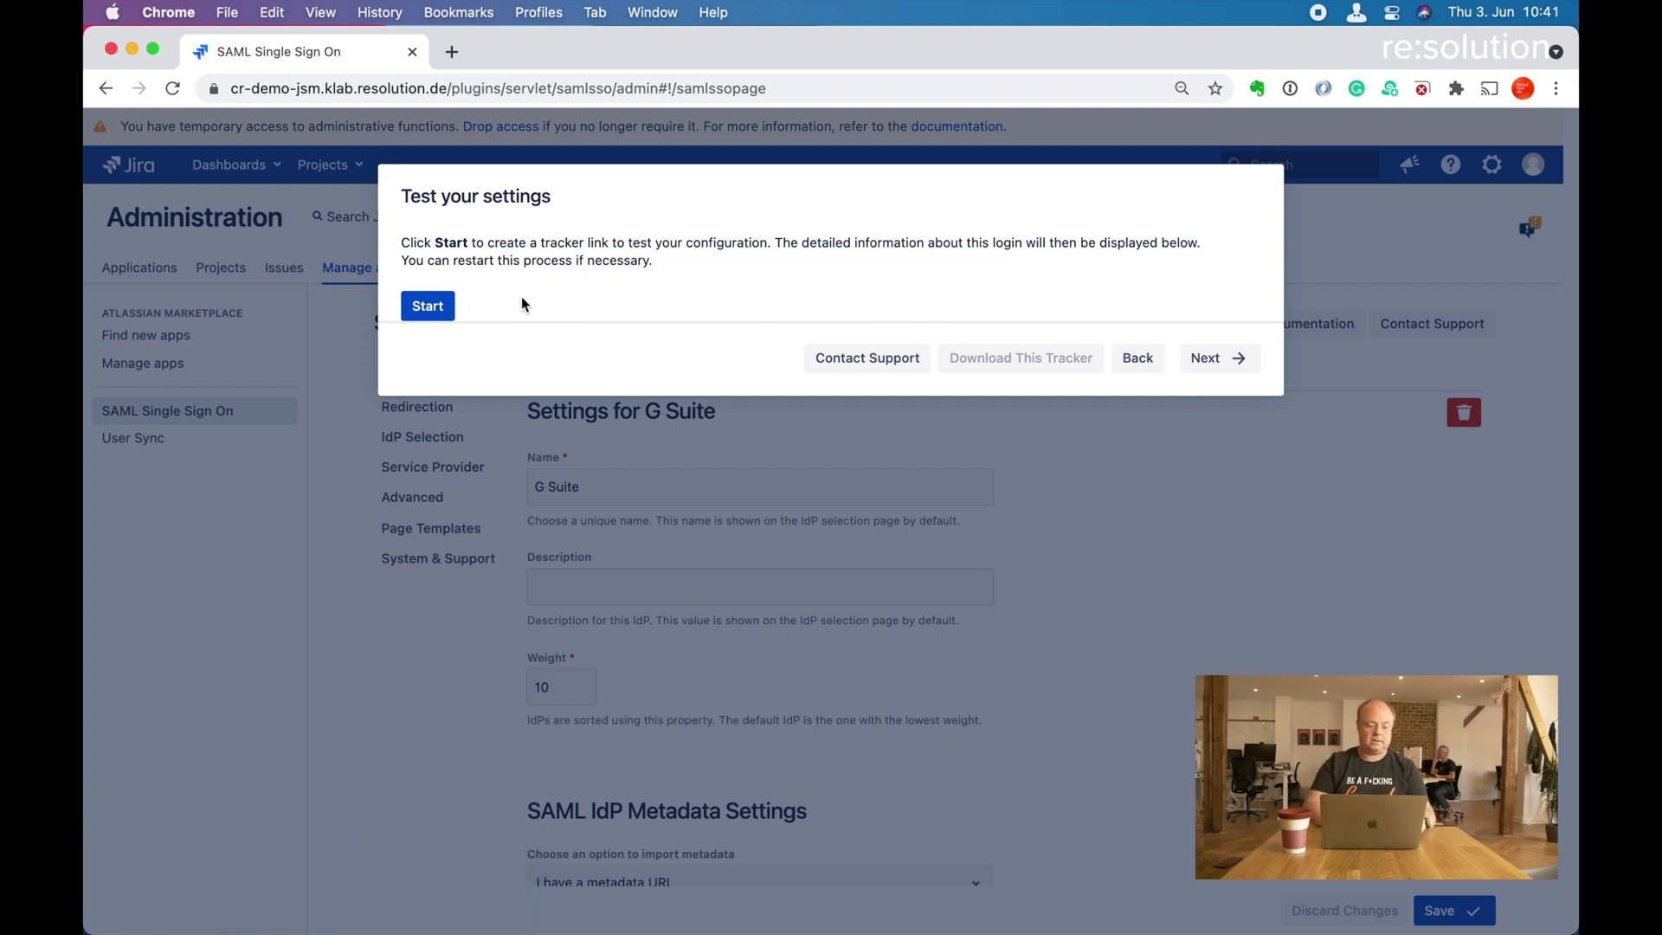
Step: Generate the SAML test tracker link and copy its URL to the clipboard
click(431, 308)
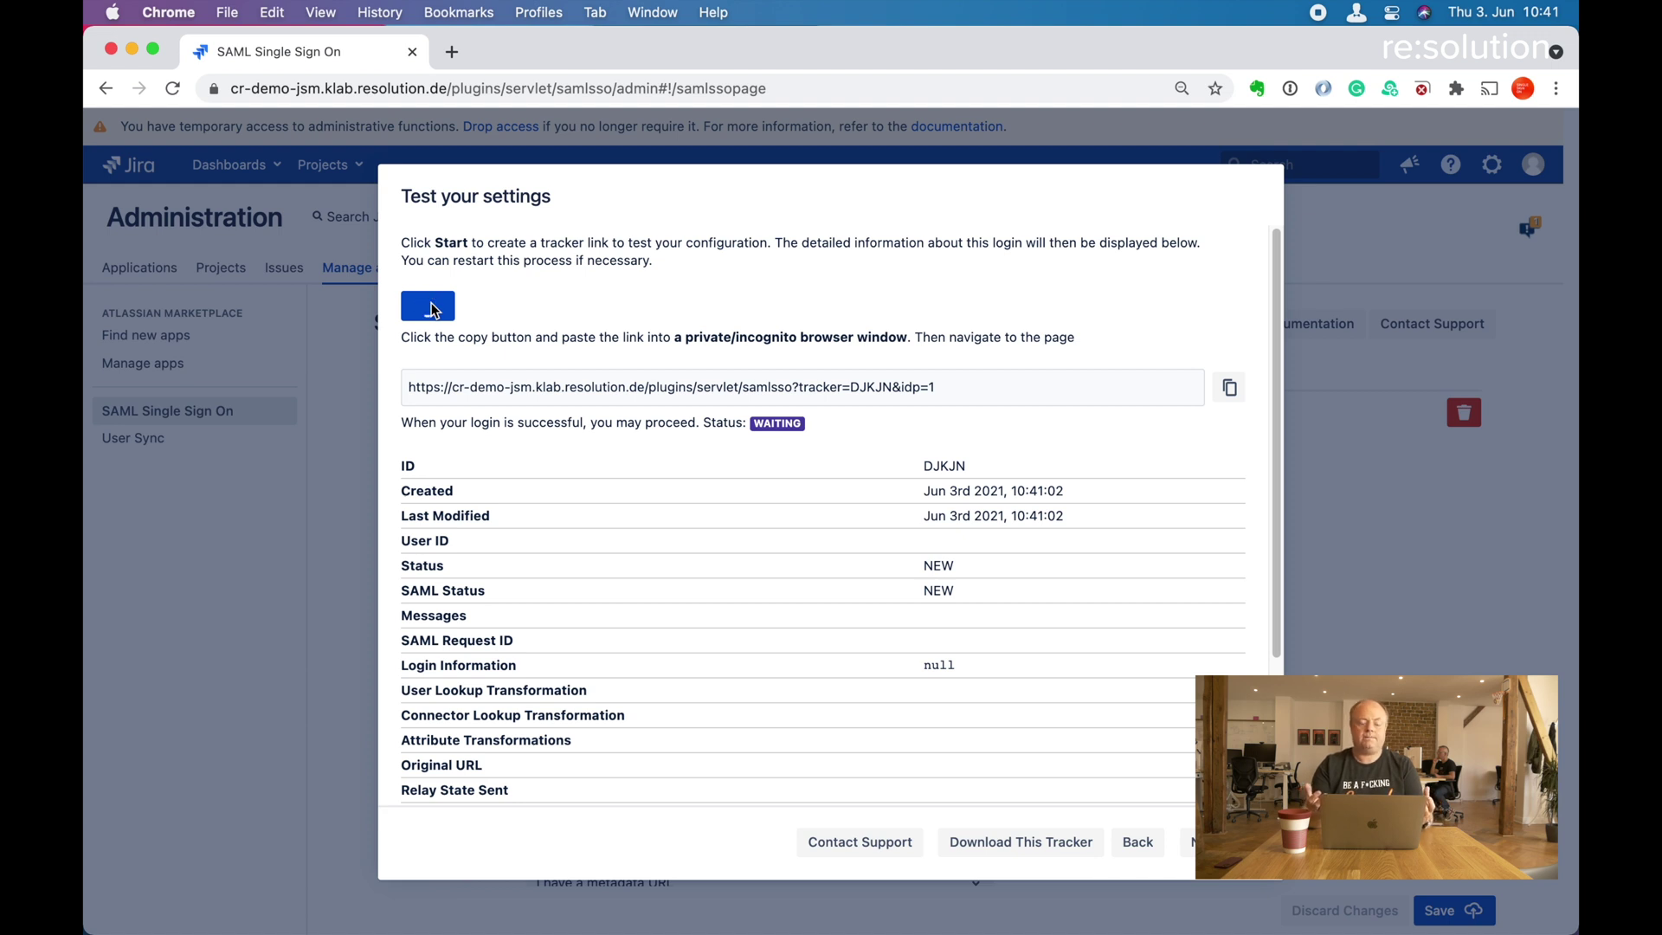
click(1230, 388)
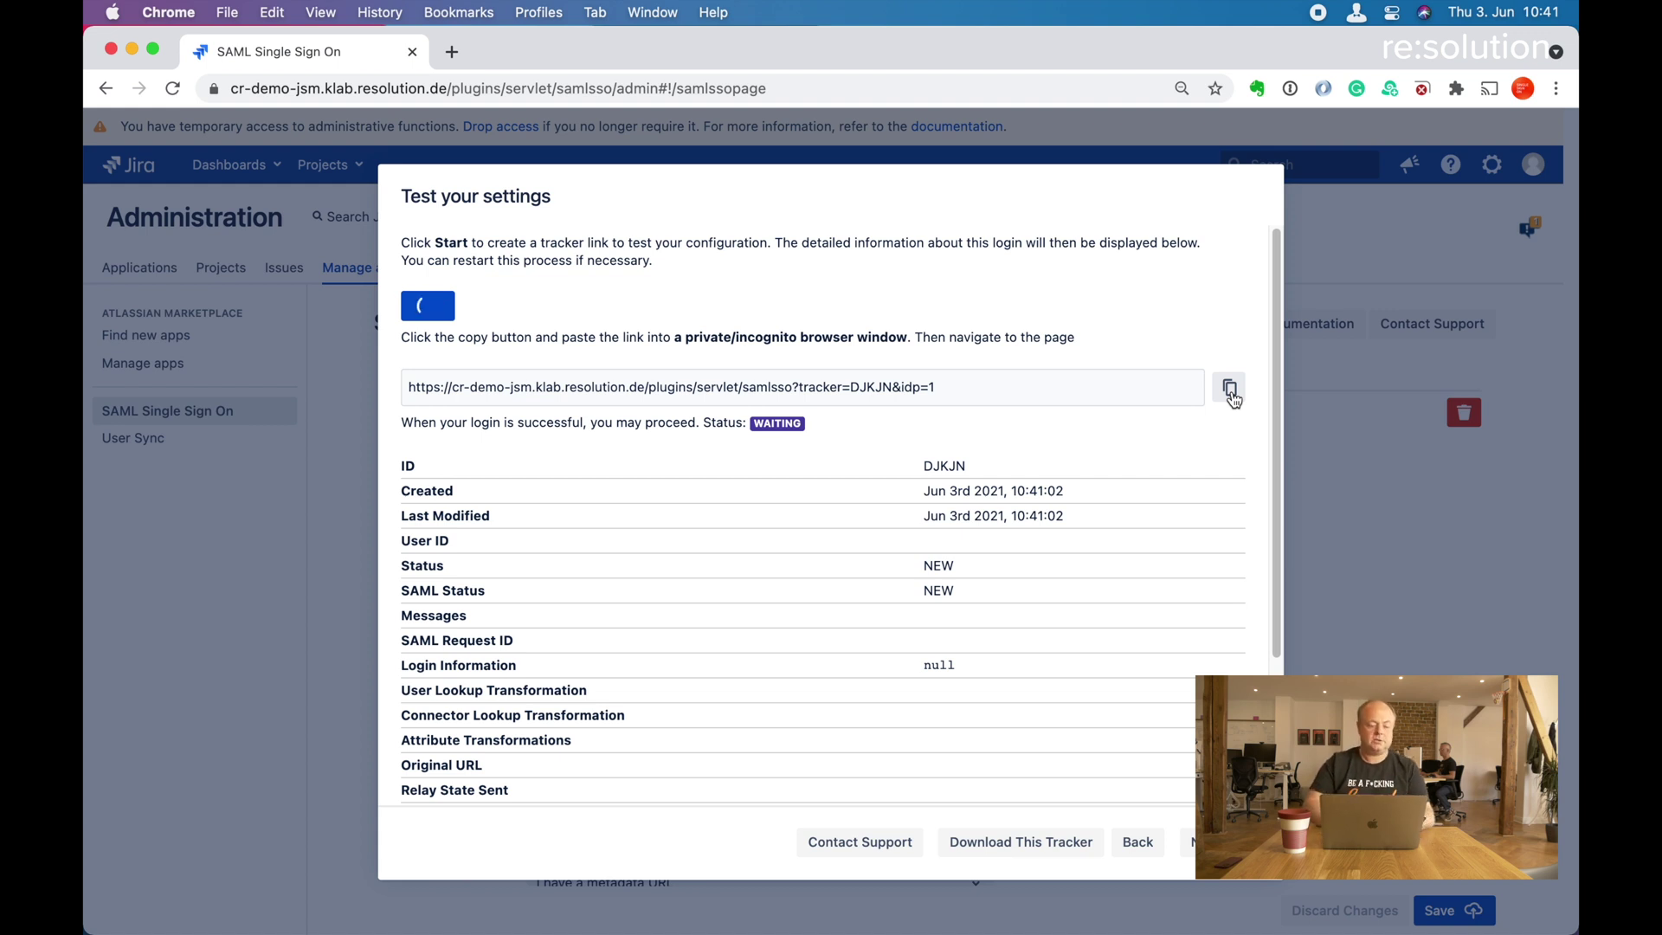
Step: Load the copied tracker URL in a new Chrome incognito window
key(alt+space)
text(in)
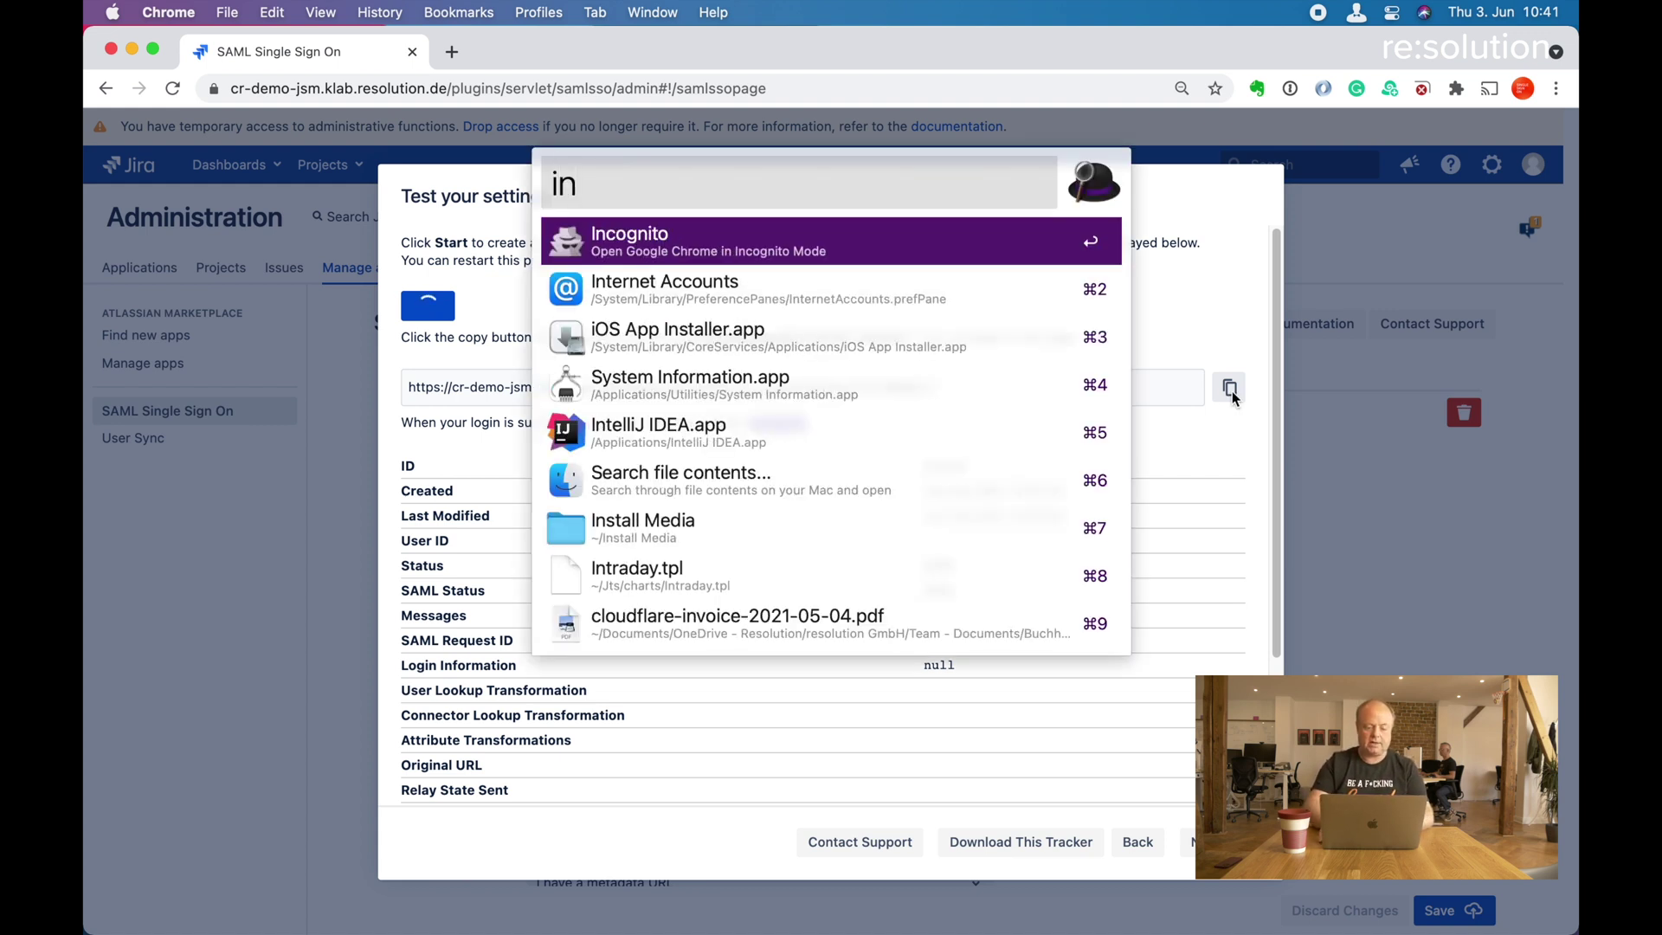
key(Return)
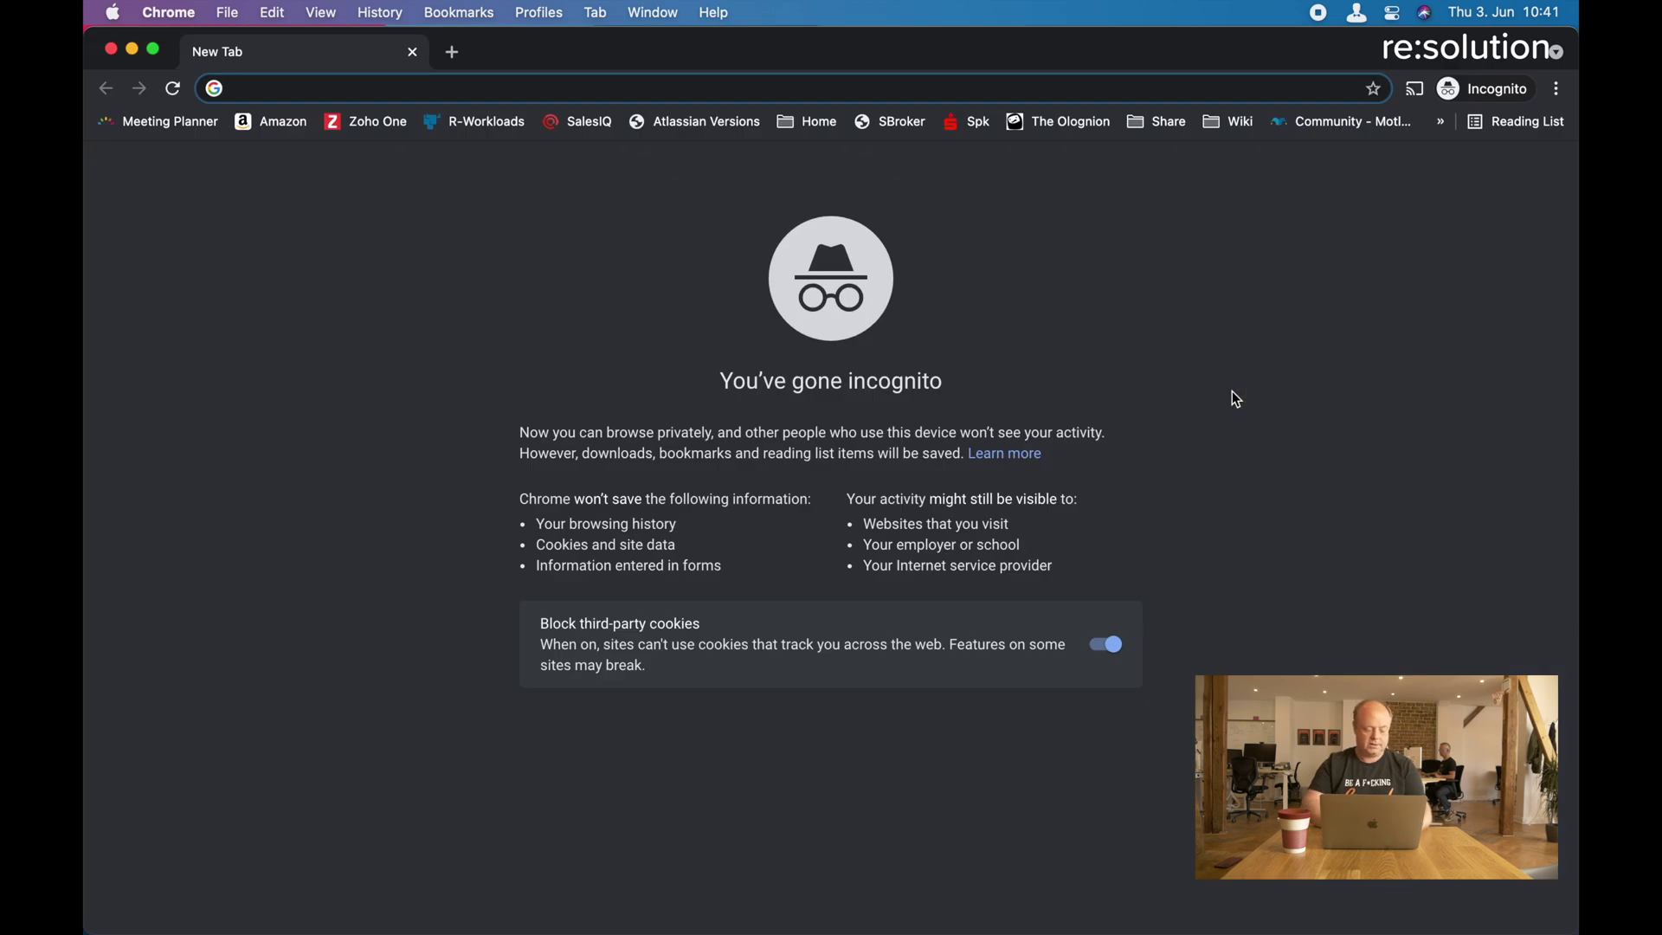
key(super+v)
key(Return)
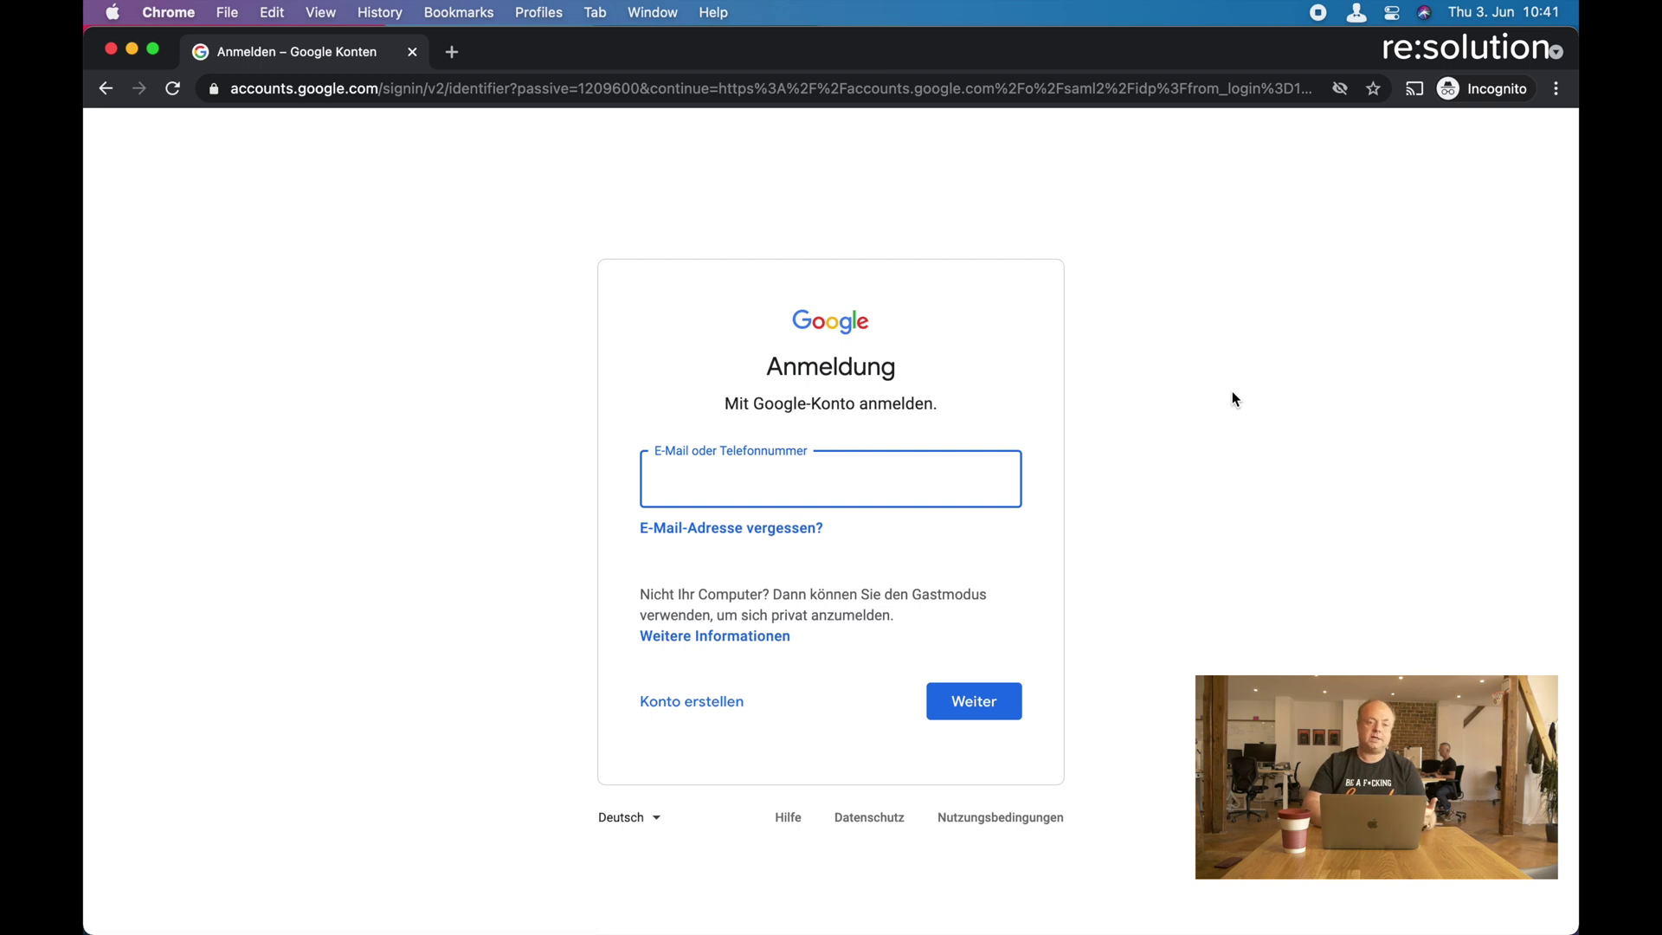
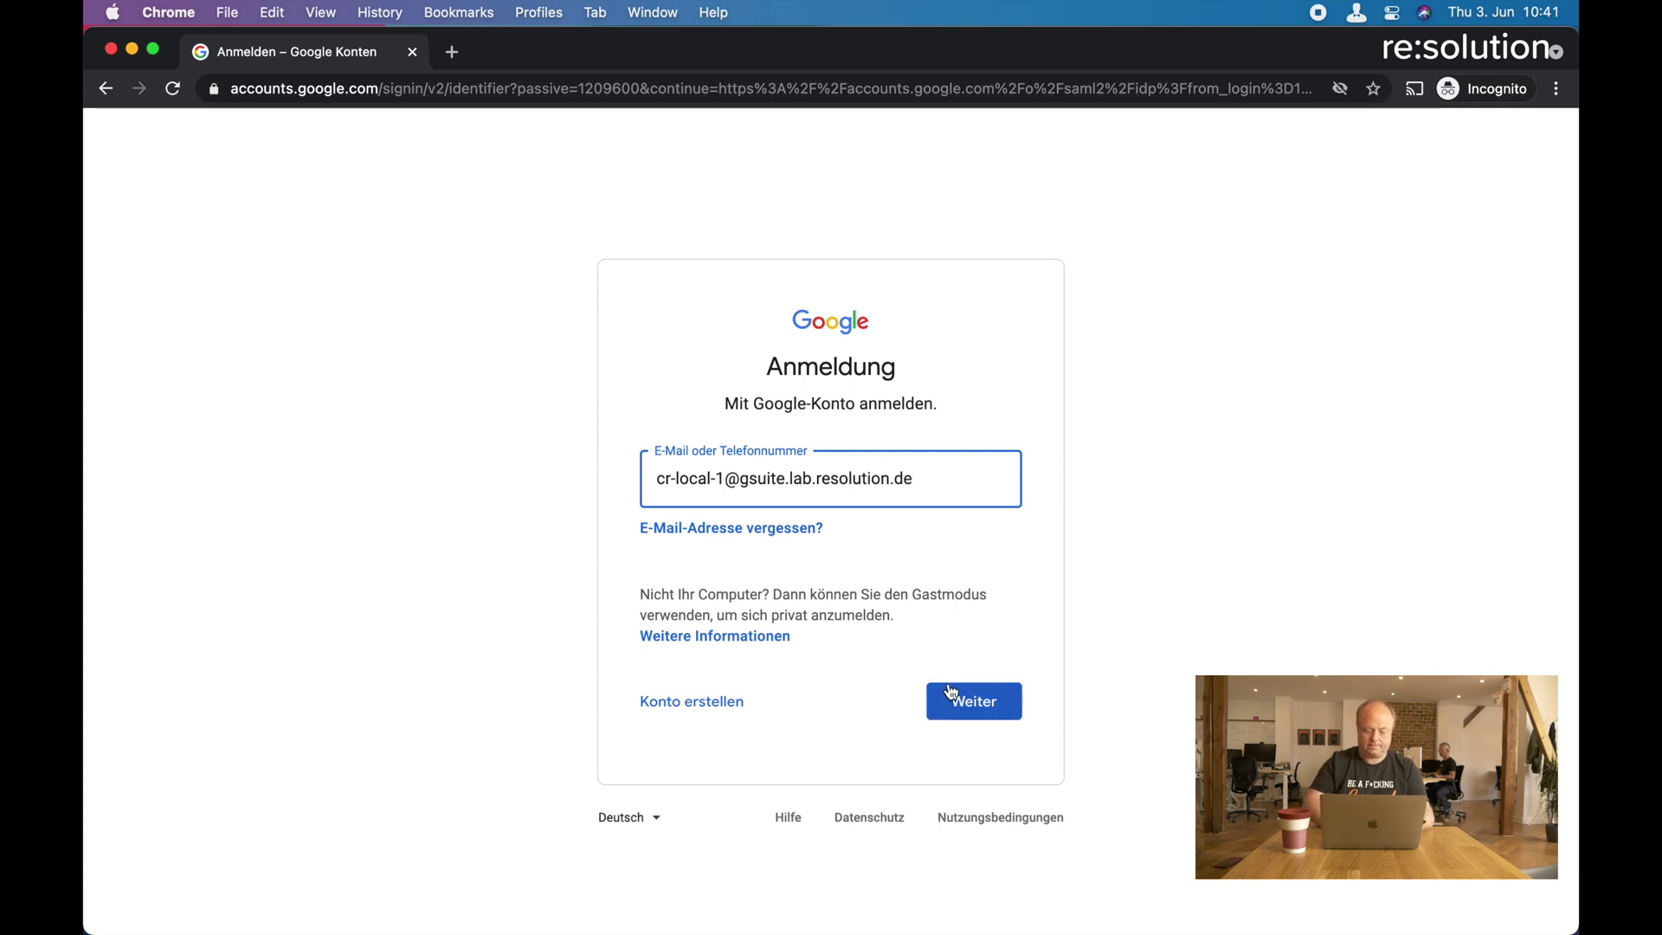
Step: Sign in to Google with the test G Suite account's e-mail address and password
click(958, 695)
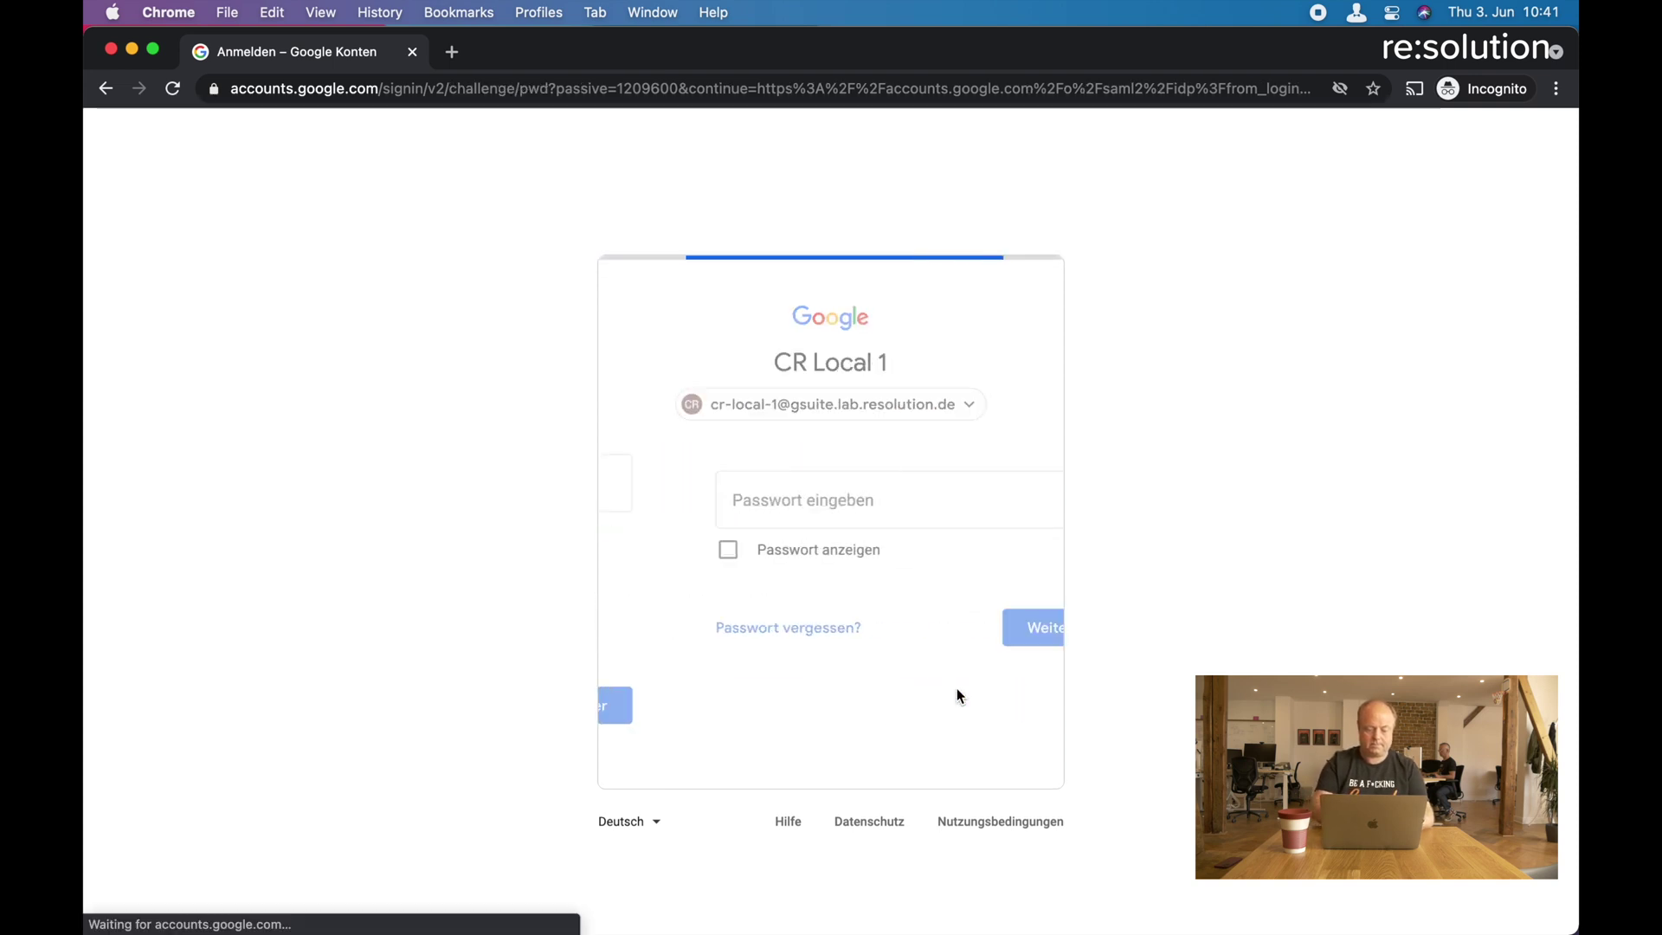
text(•••••••••)
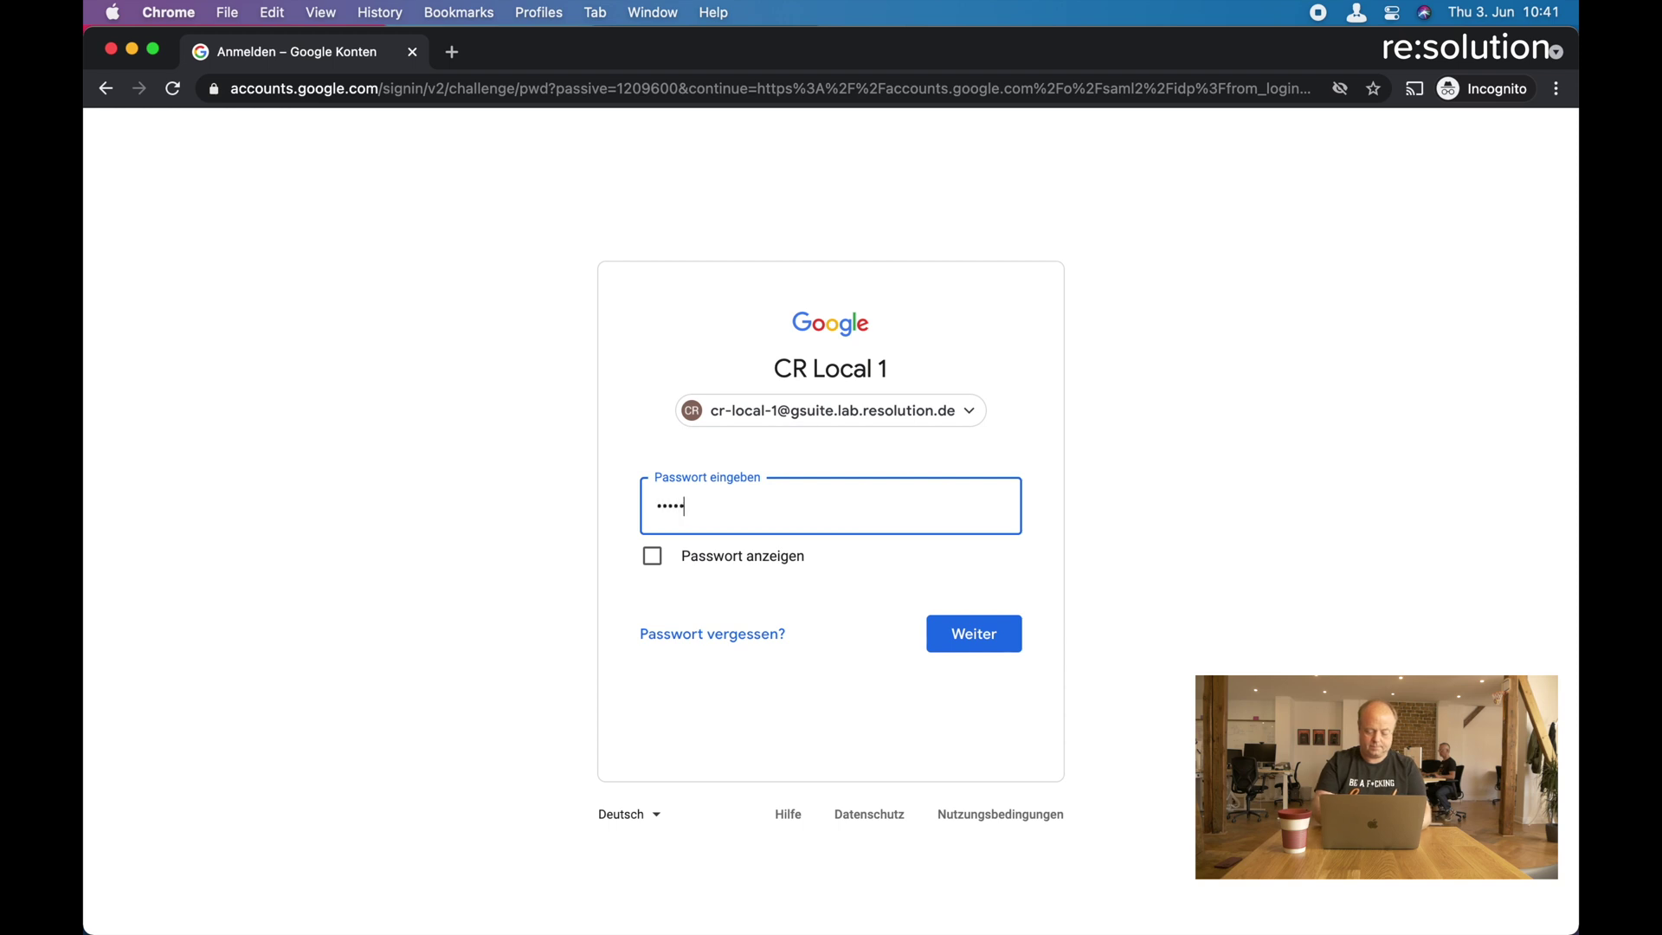
click(993, 642)
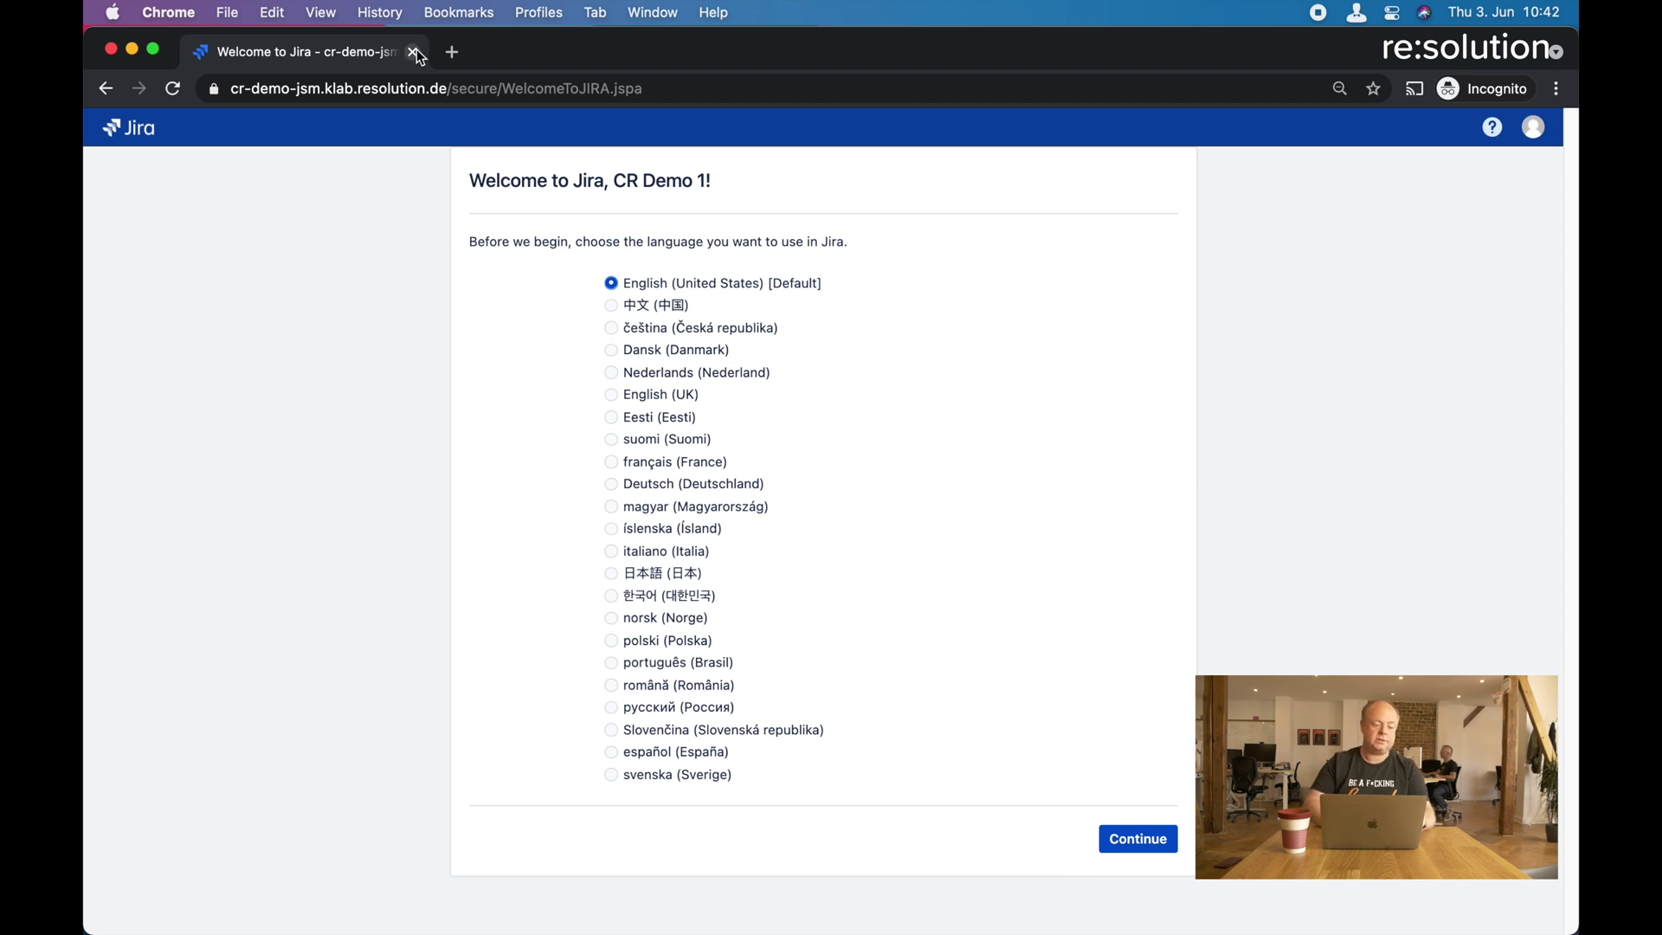
Step: Close the incognito window and review the tracker's login log and accounts.google.com request headers
click(111, 49)
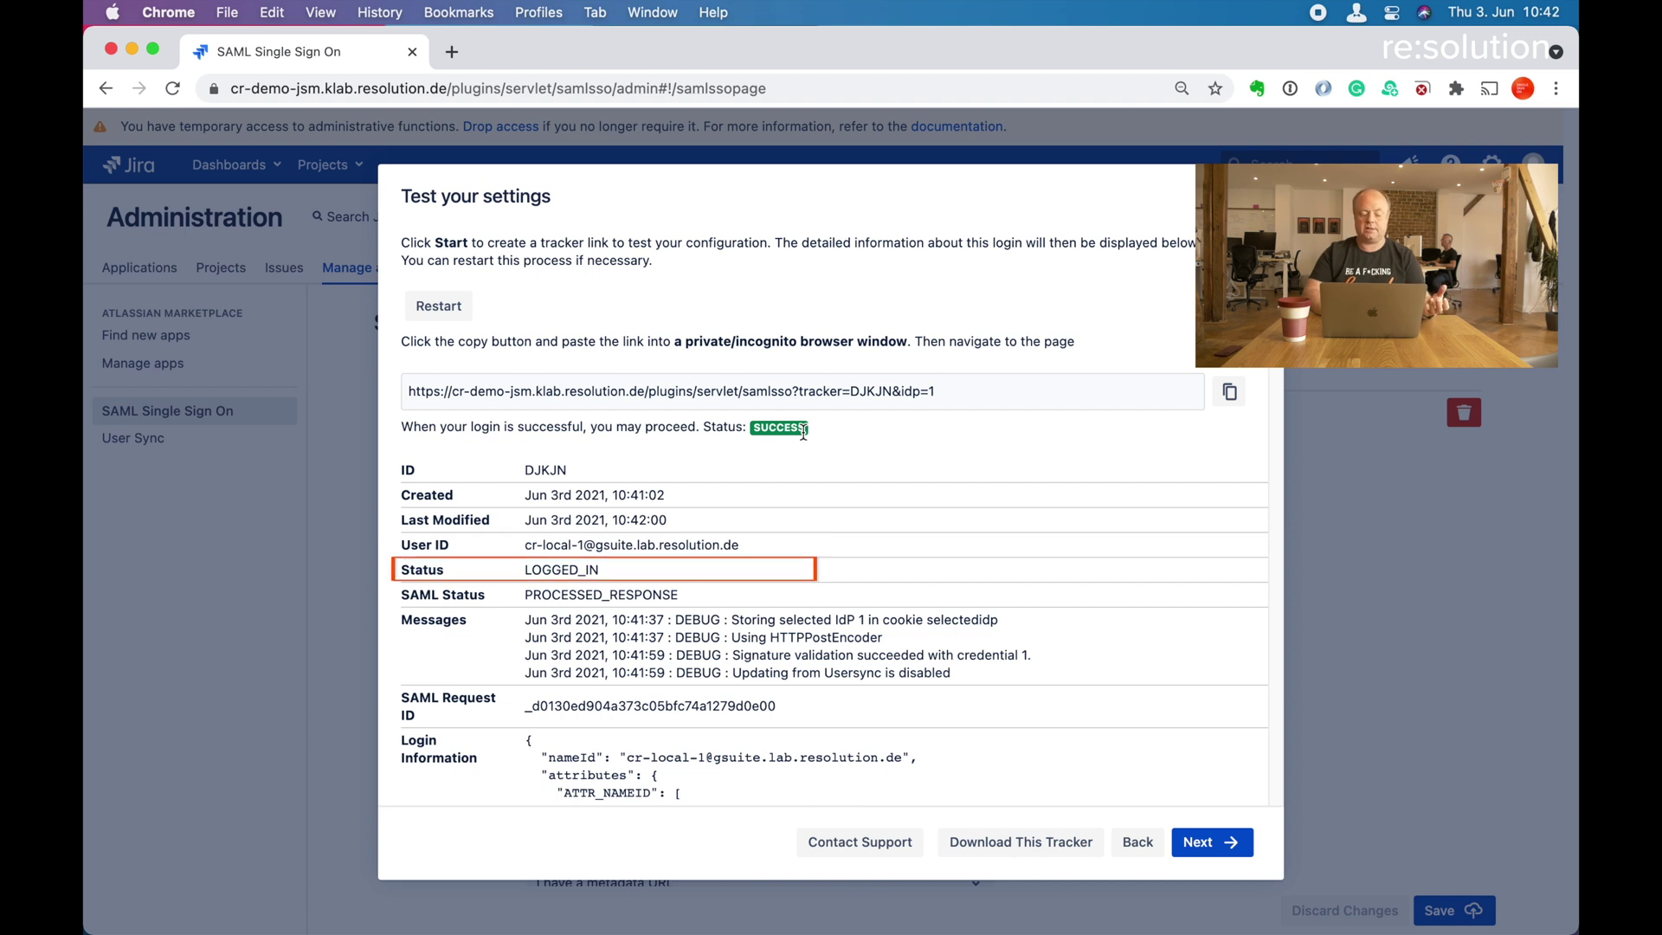
scroll(803, 431, down, 10)
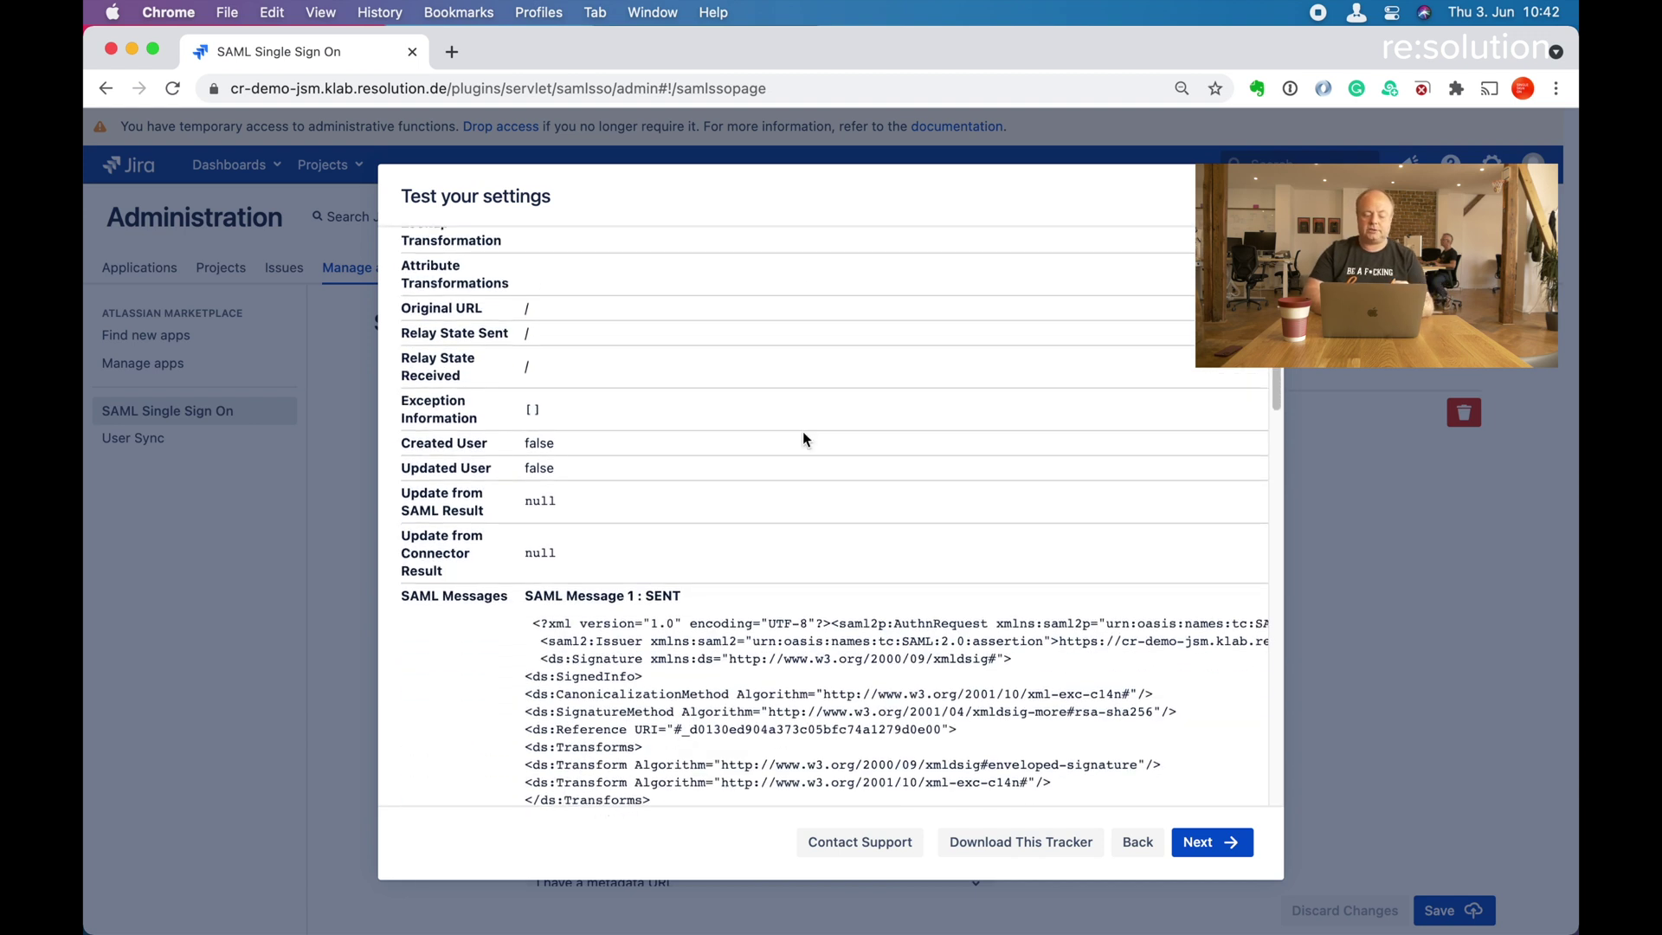
scroll(803, 432, down, 15)
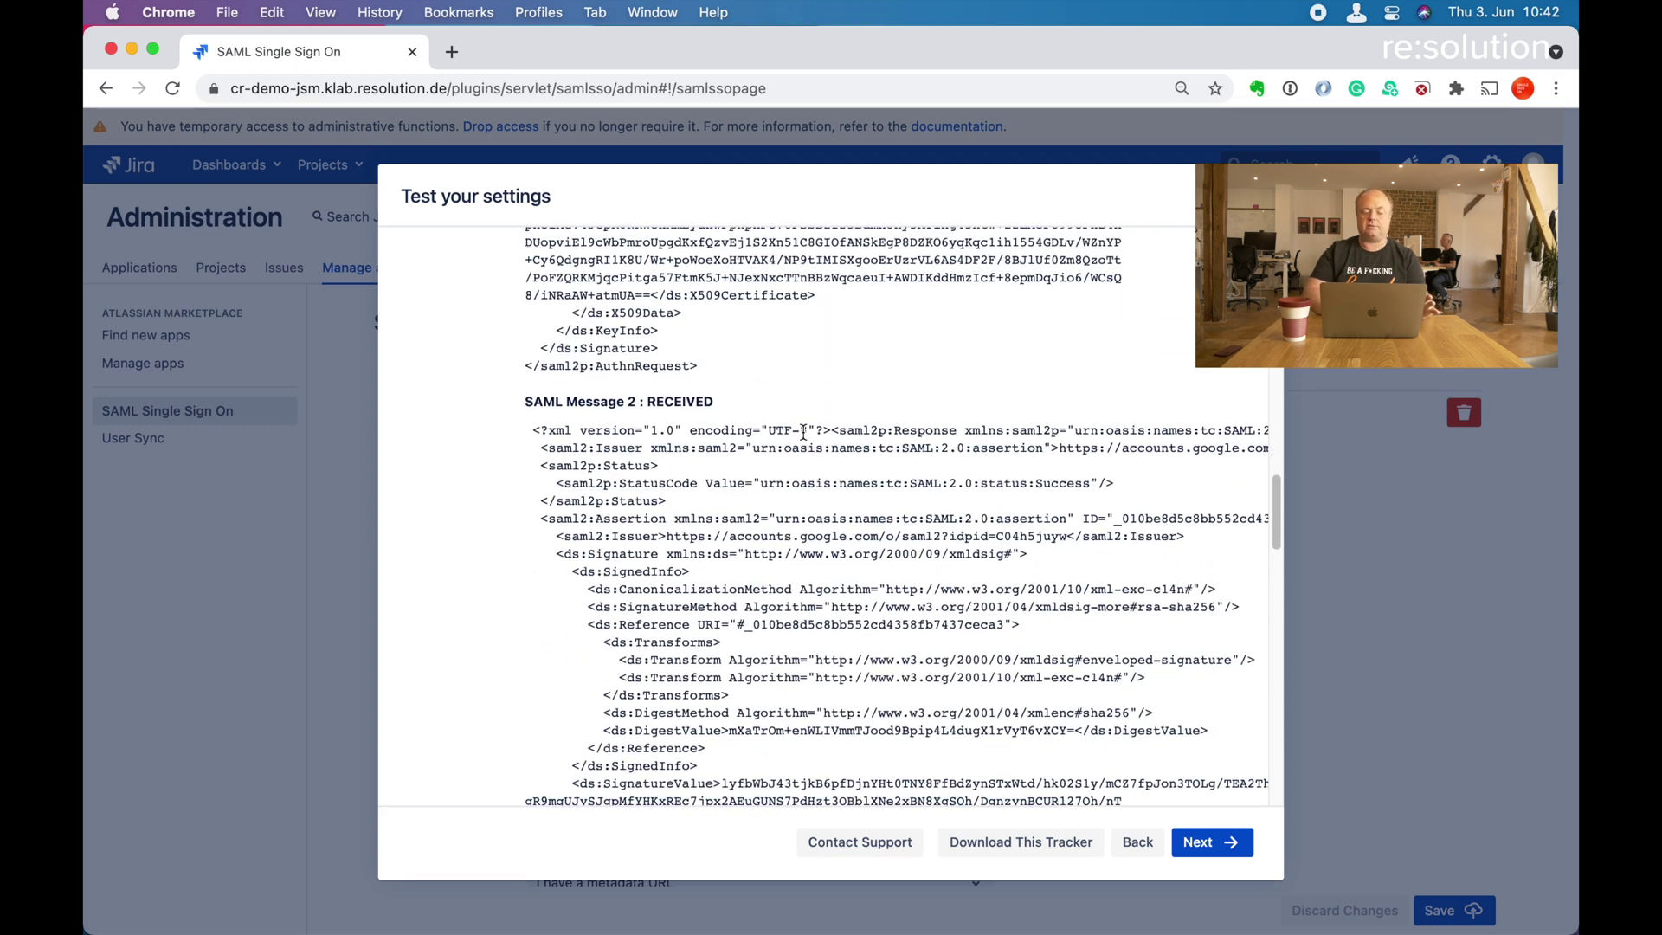
scroll(803, 440, down, 15)
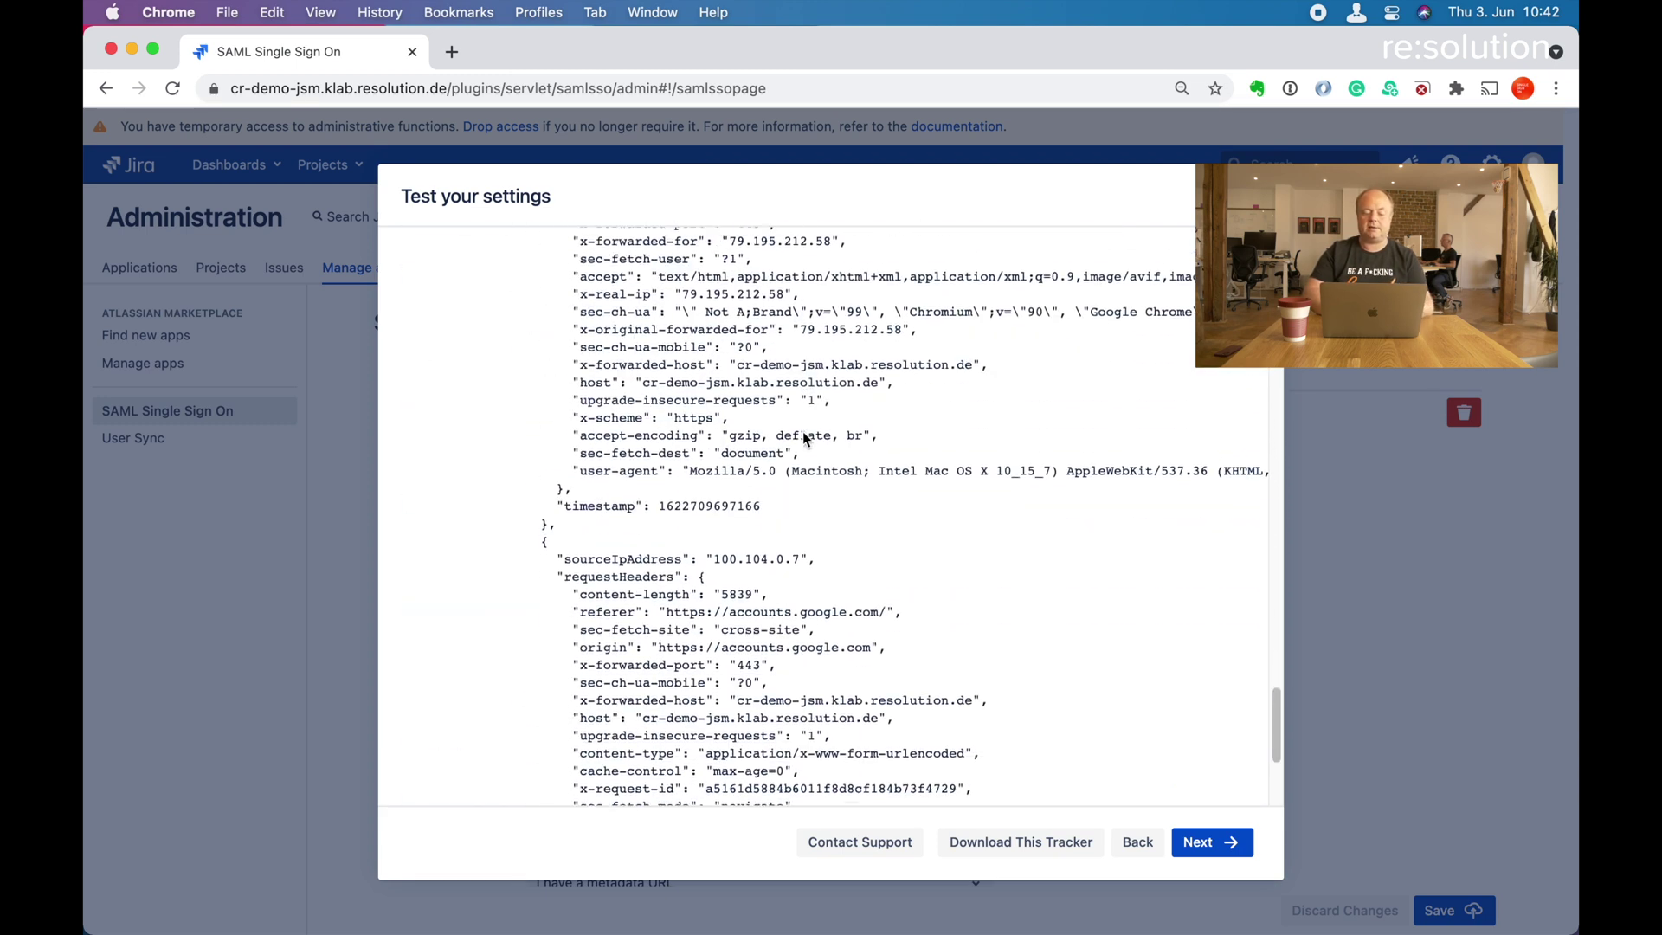
scroll(803, 439, down, 5)
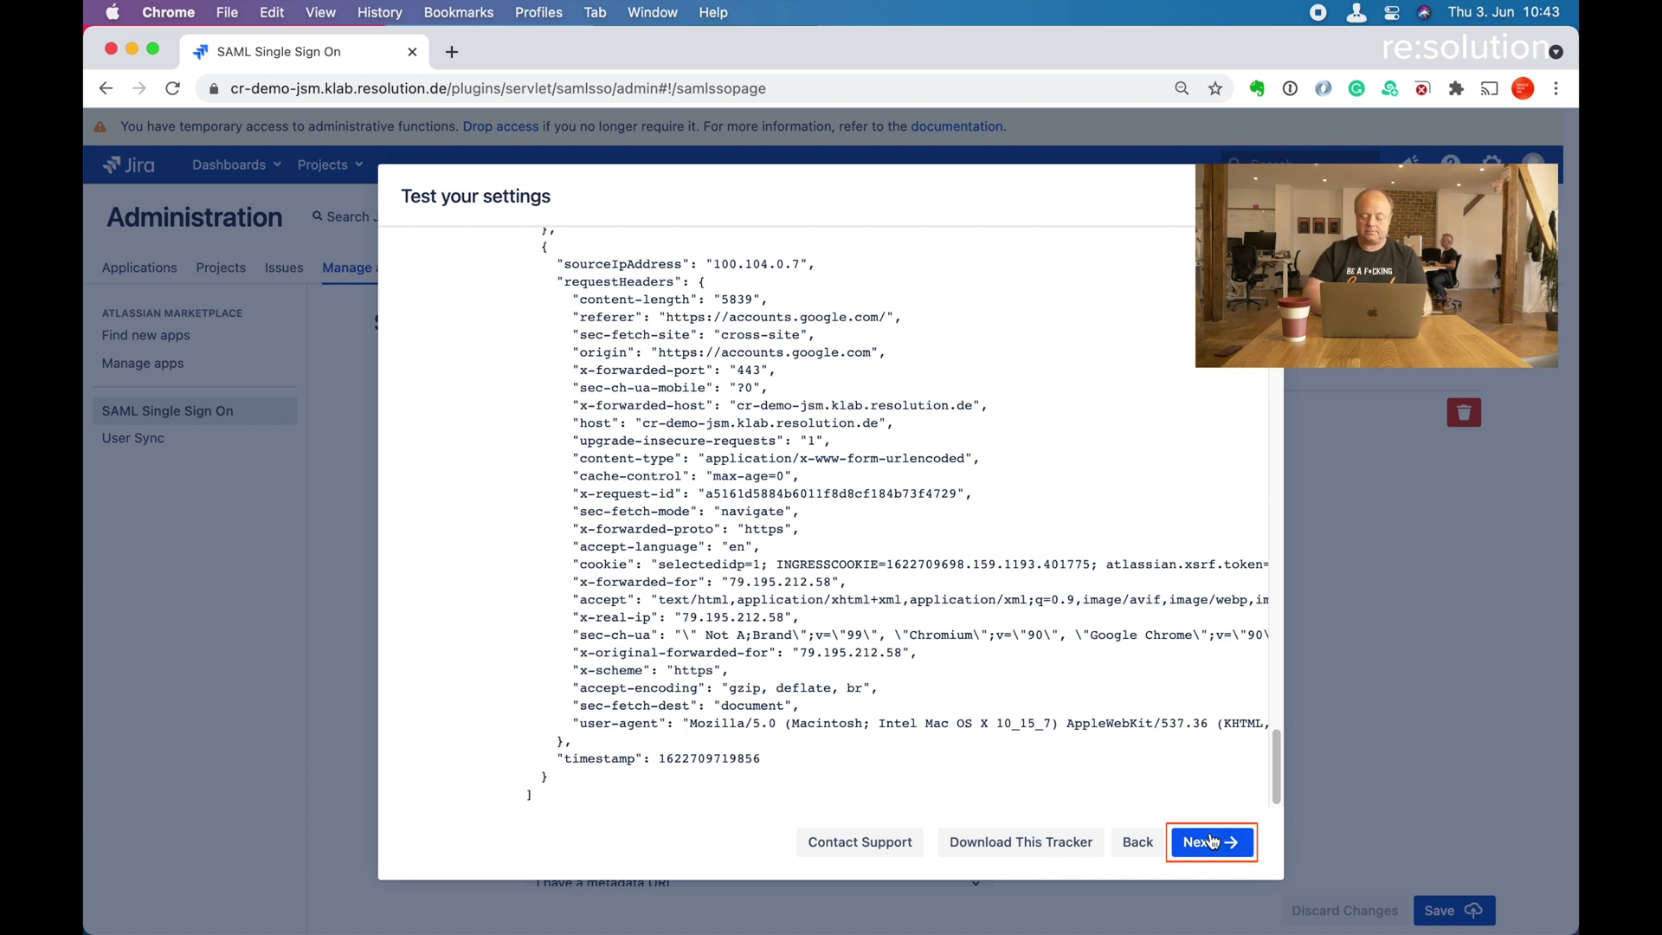
Step: Move past the successful test results and tick Enable SSO Redirect in Redirection Options
click(1212, 845)
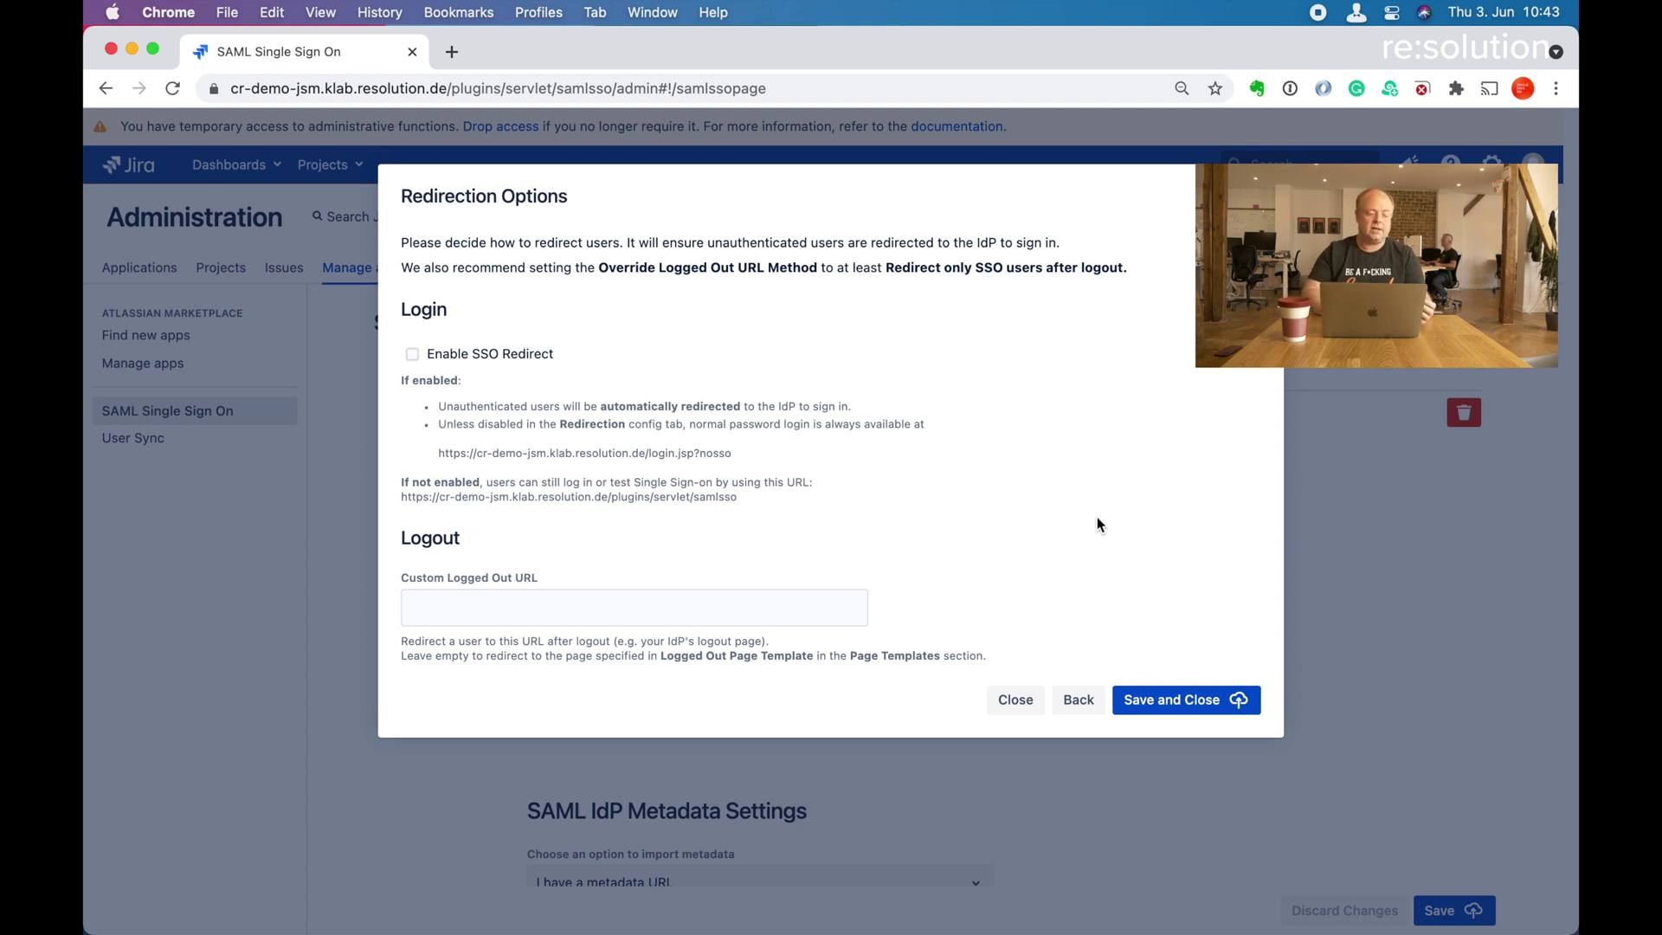
click(413, 354)
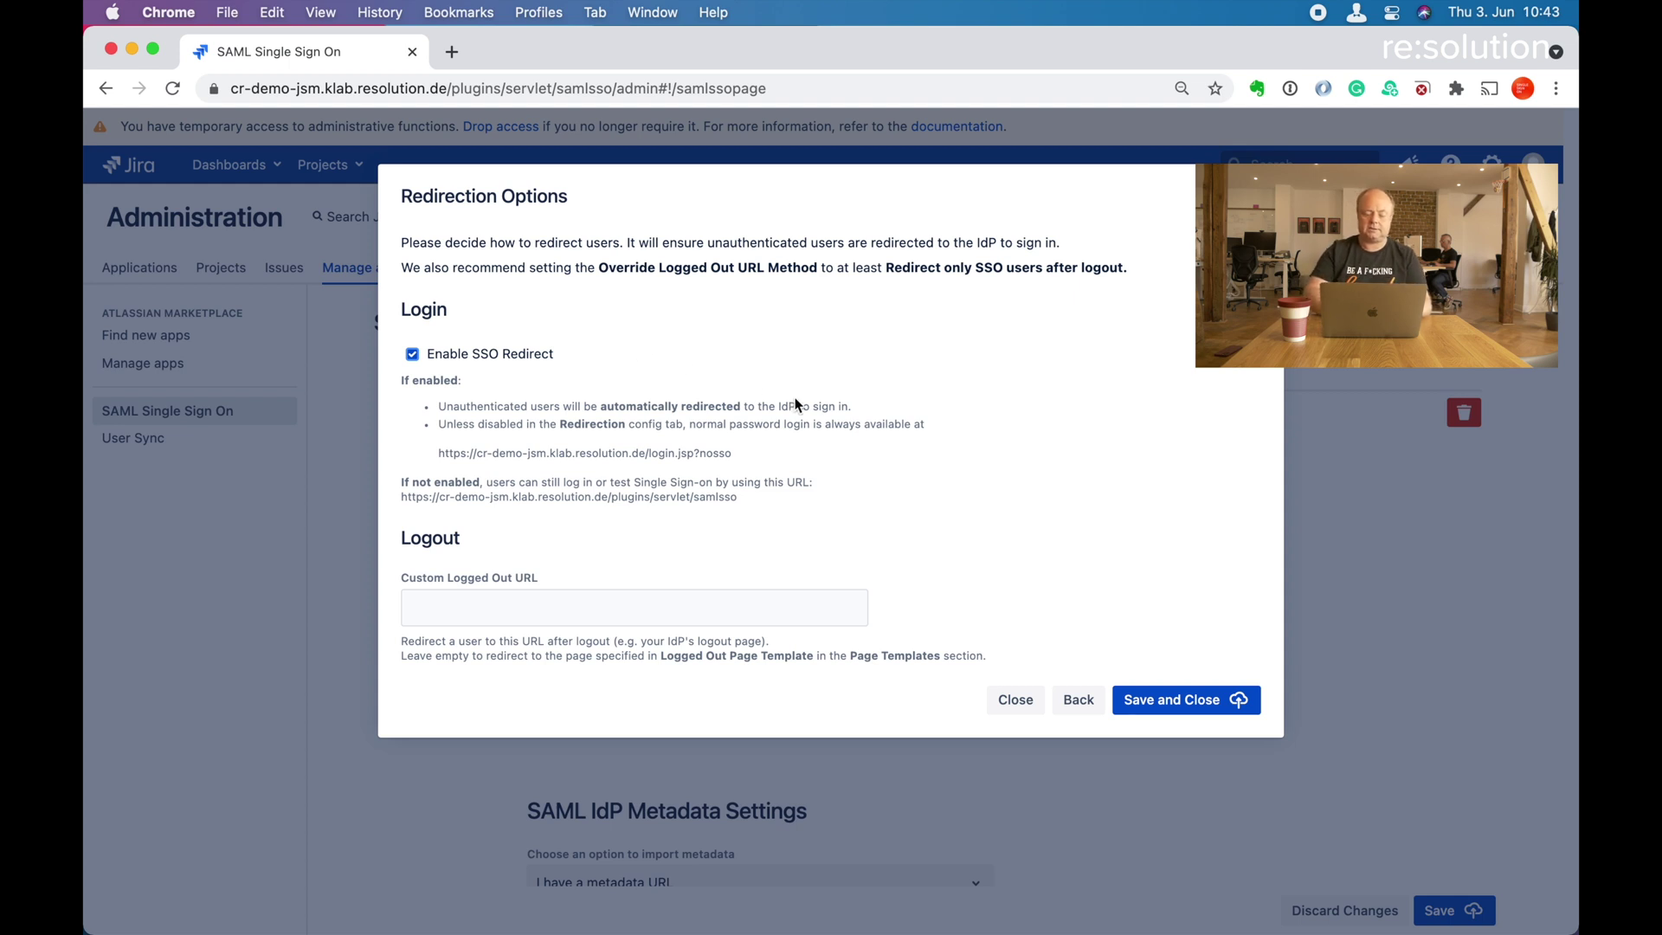
Step: Save and close the SAML wizard, confirming 'Saving the config was successful!'
click(1179, 703)
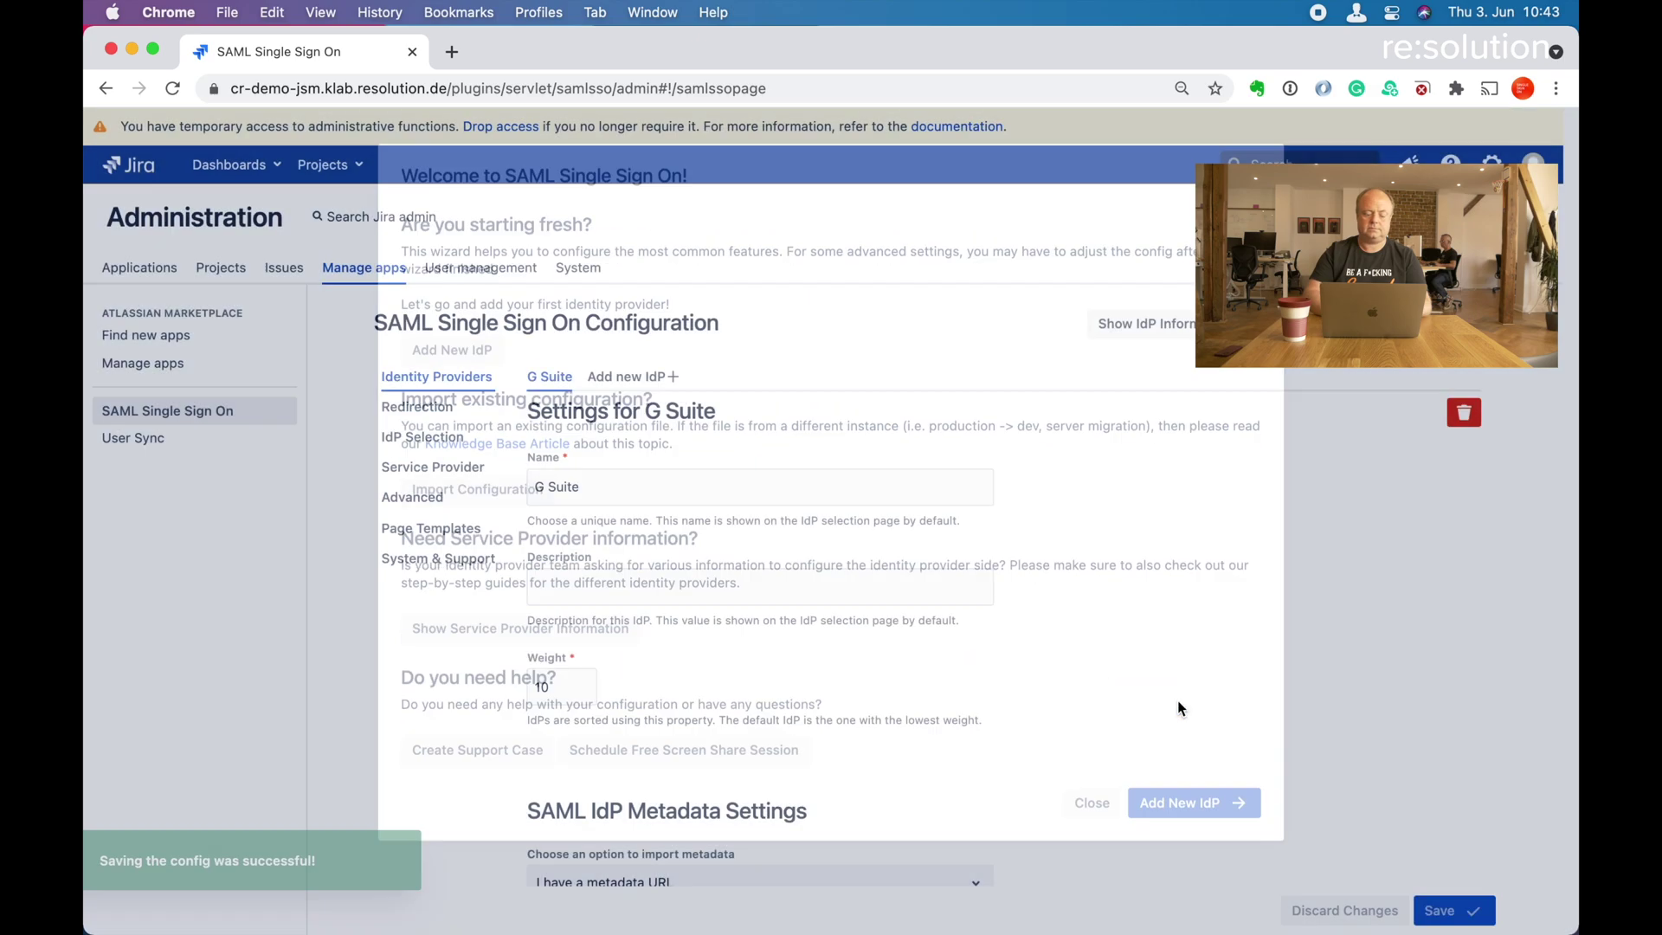